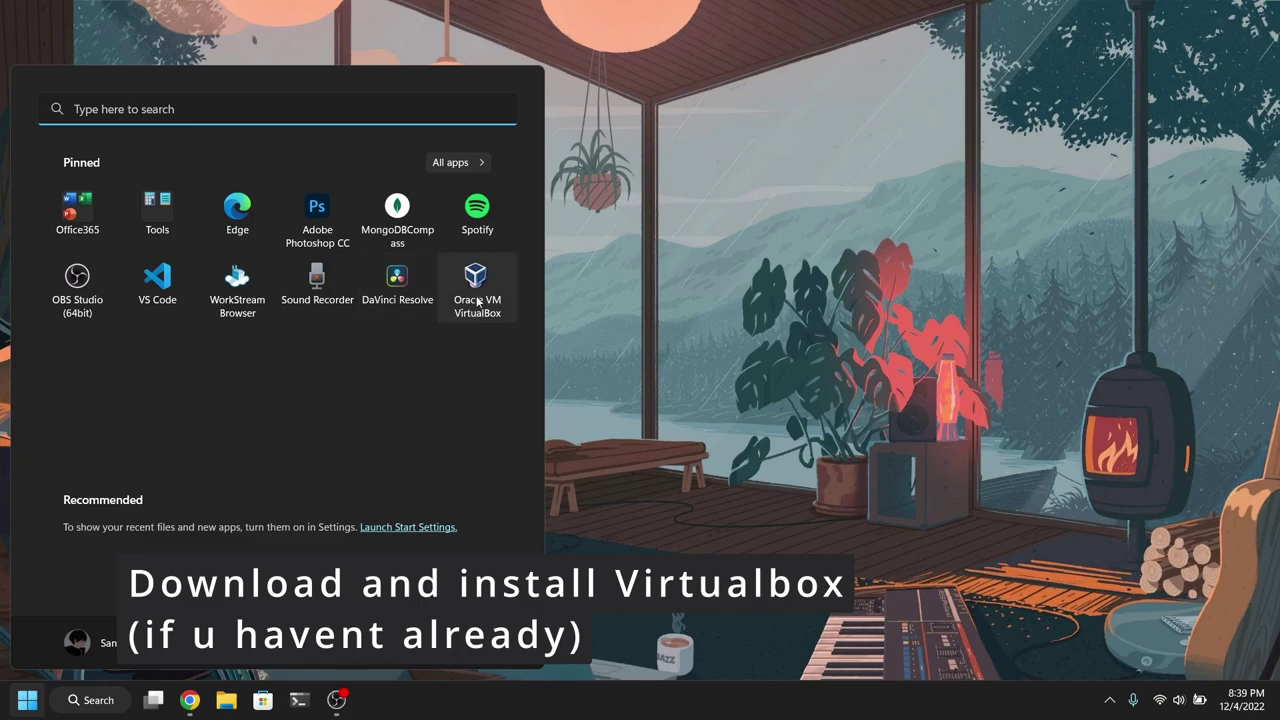
# Open Oracle VM VirtualBox and begin creating a virtual machine named Arch Linux.
pyautogui.click(477, 301)
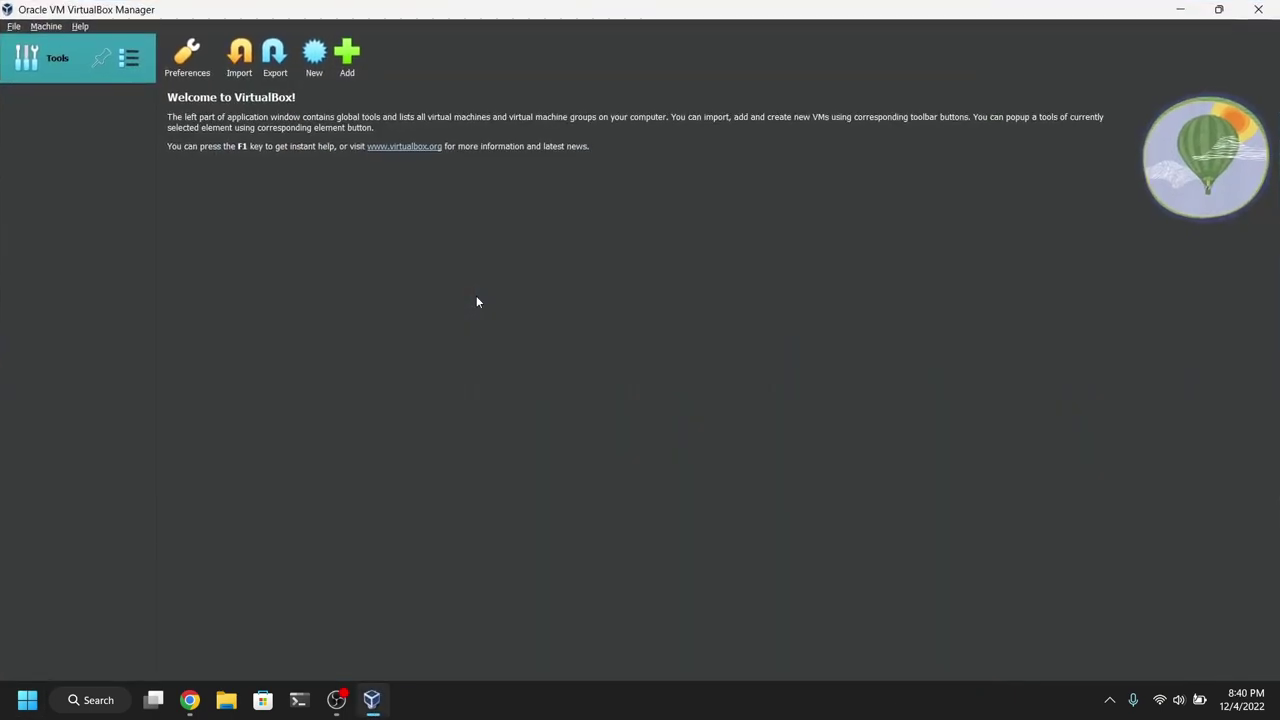
pyautogui.click(322, 62)
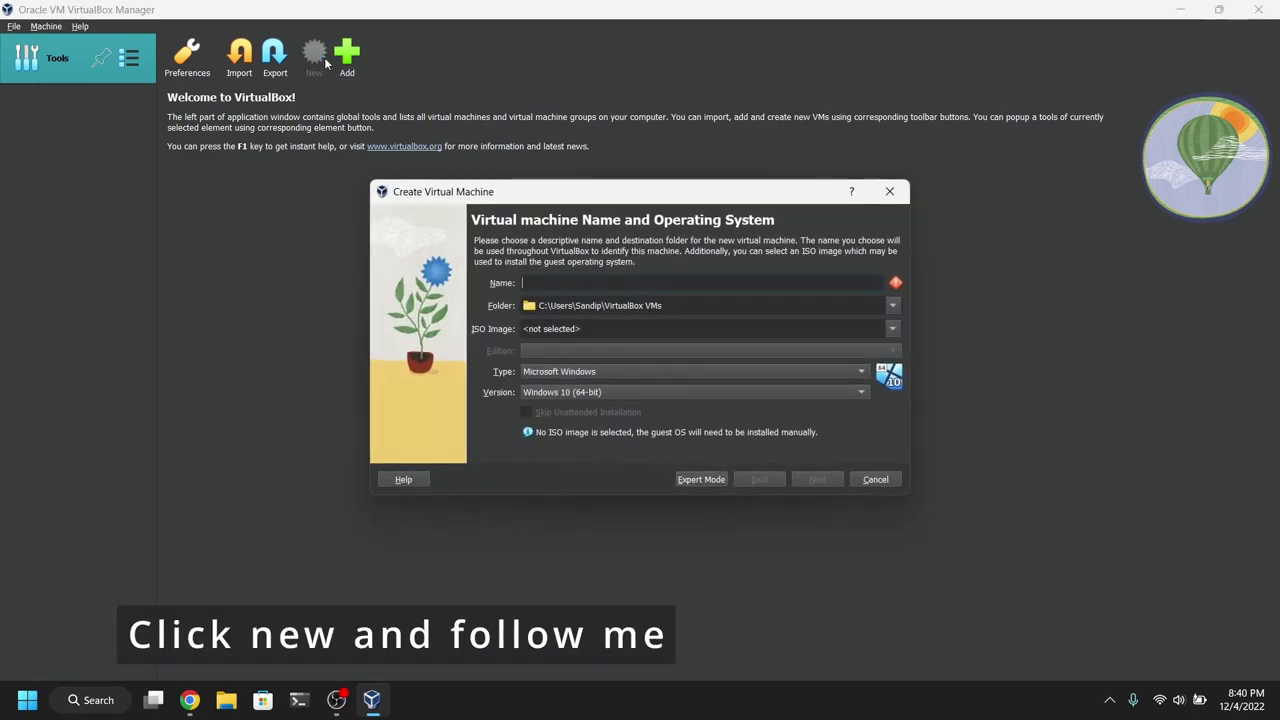
pyautogui.write('Arch Linux')
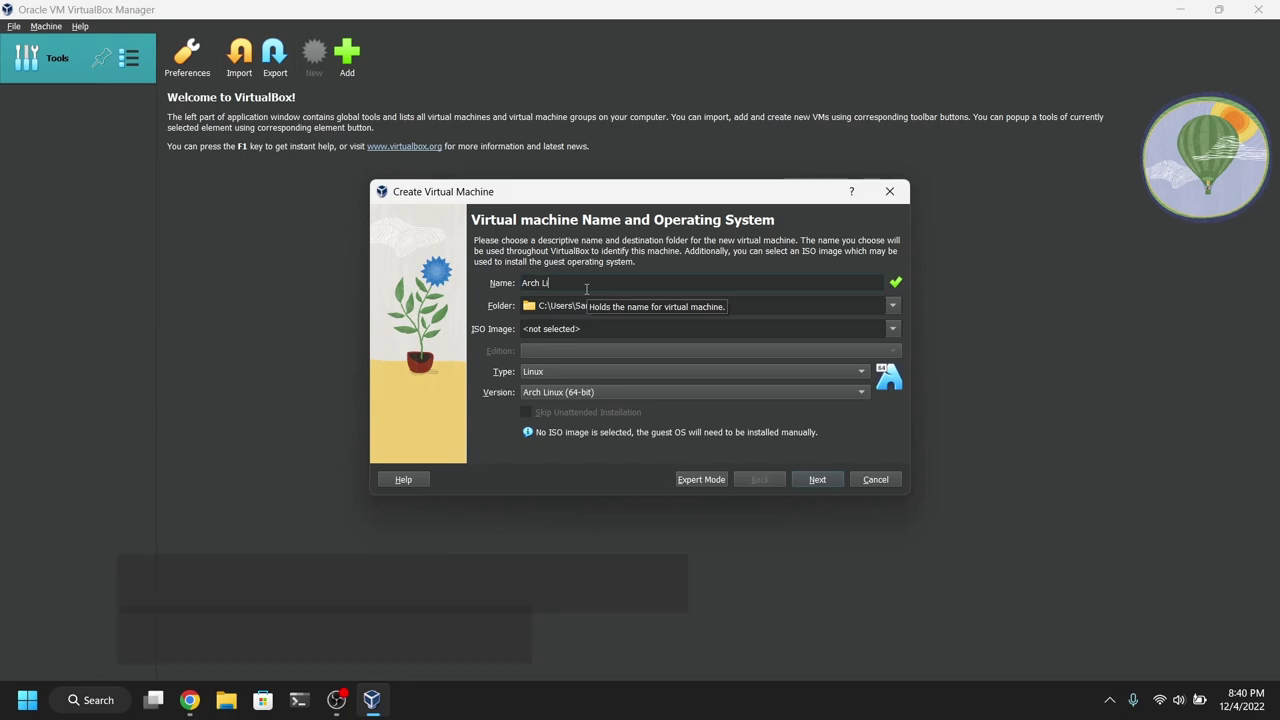
# Set the new virtual machine's folder to VirtualMachines on the D: drive.
pyautogui.click(893, 305)
pyautogui.click(612, 346)
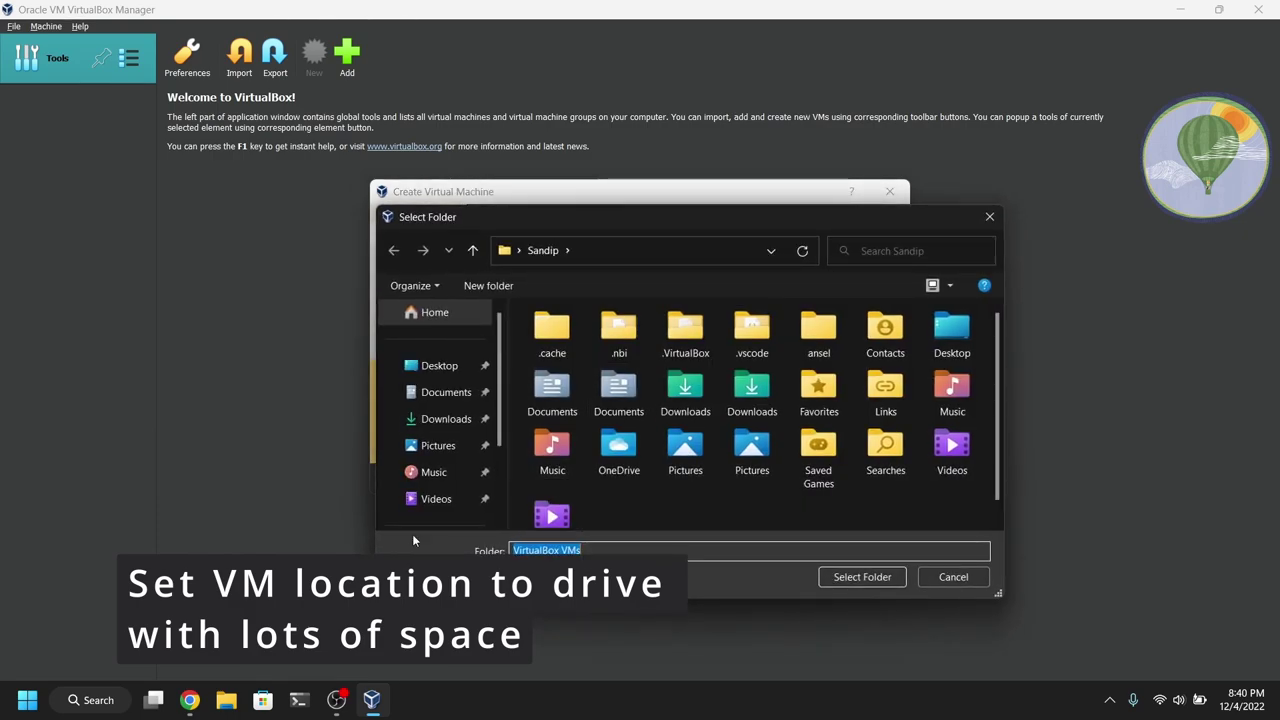
pyautogui.scroll(-3, 440, 420)
pyautogui.click(453, 471)
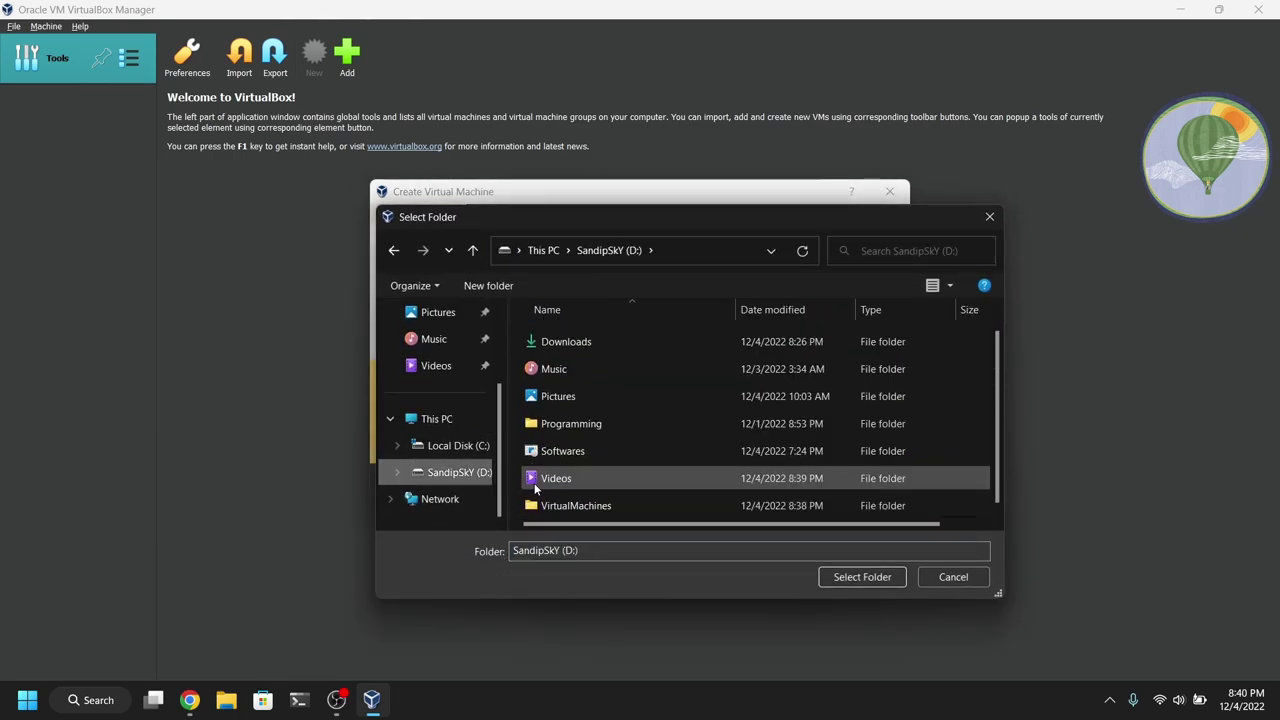
pyautogui.click(620, 506)
pyautogui.click(862, 577)
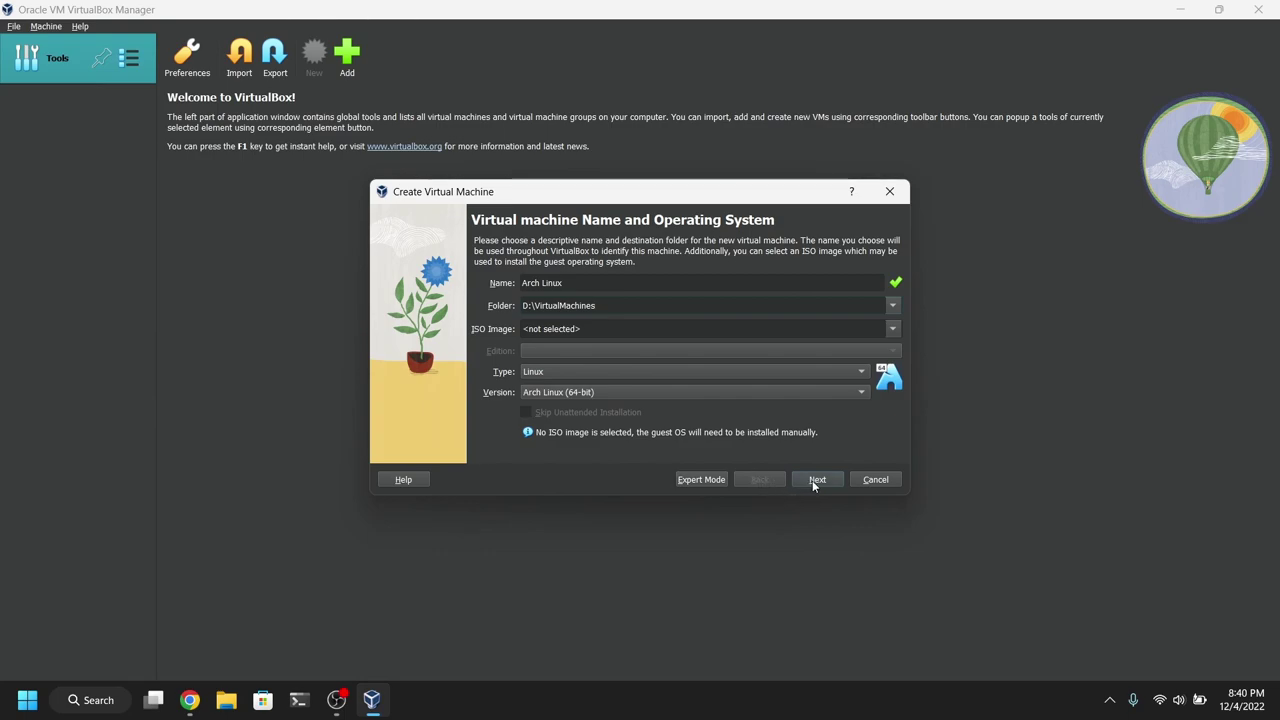
# Choose archlinux-2022.12.01-x86_64.iso from Downloads as the ISO image and continue to the hardware settings.
pyautogui.click(897, 328)
pyautogui.click(630, 364)
pyautogui.click(430, 419)
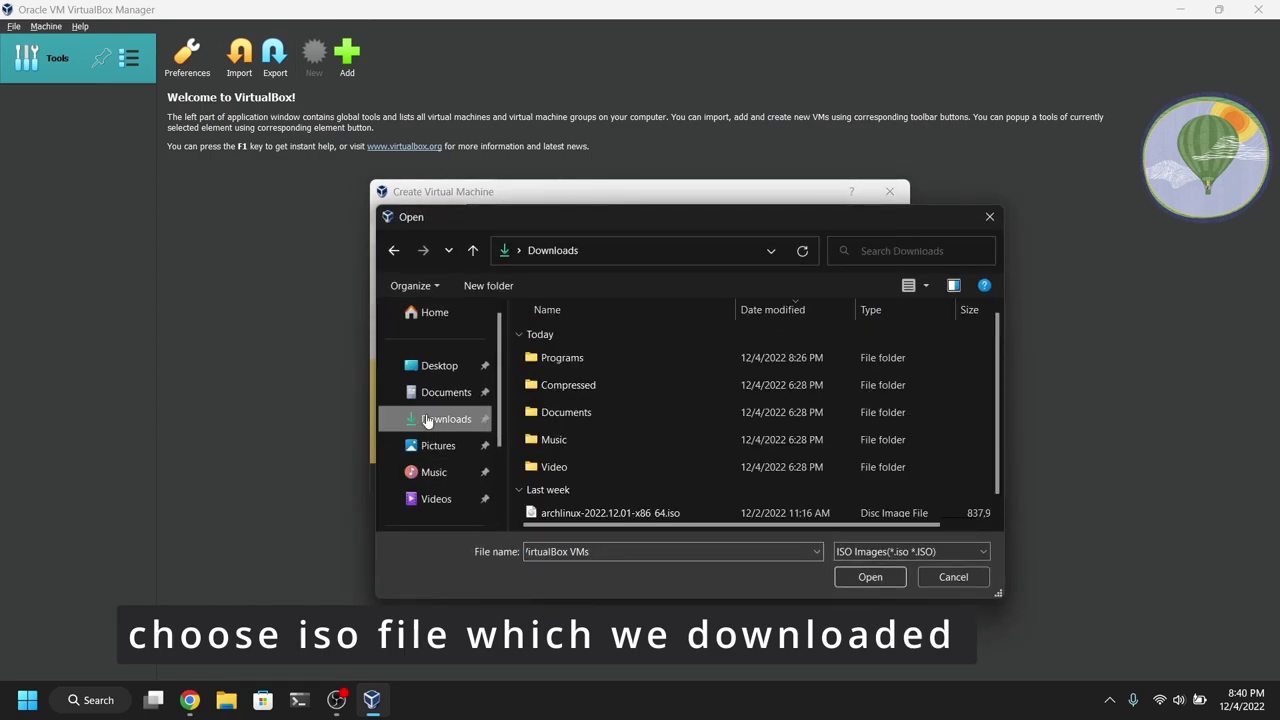
pyautogui.scroll(-1, 551, 480)
pyautogui.click(601, 506)
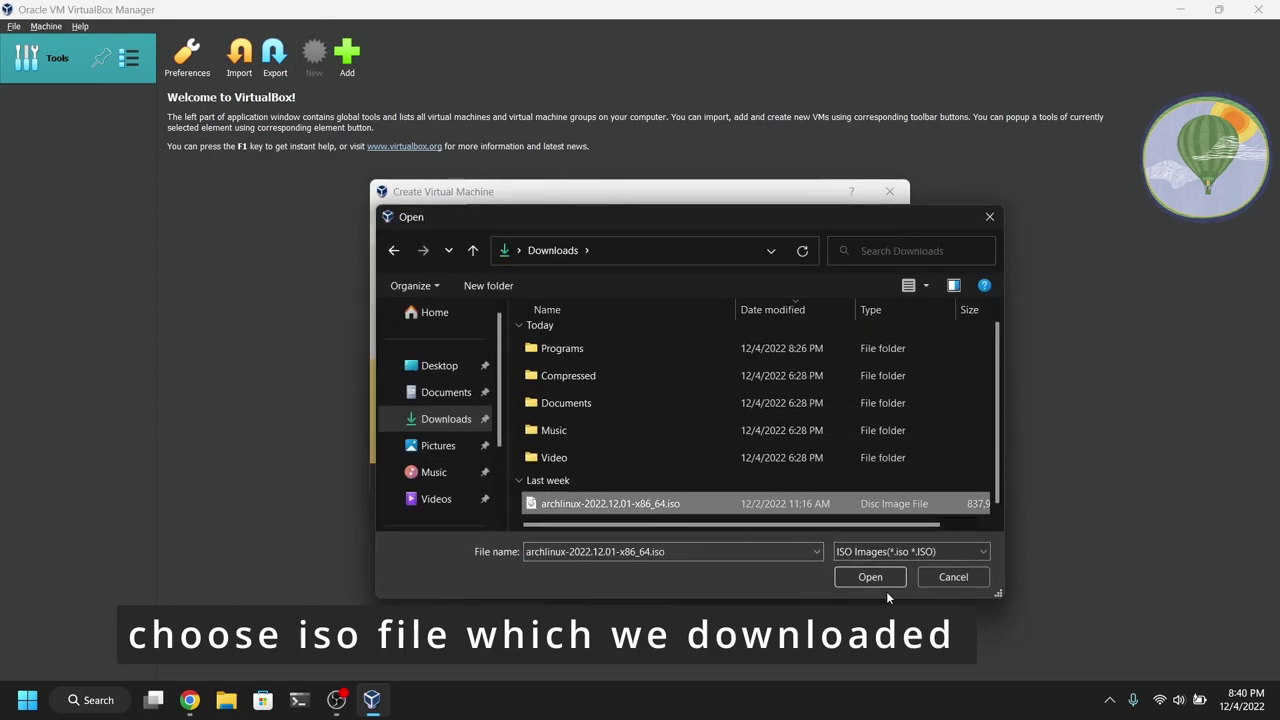
pyautogui.click(864, 579)
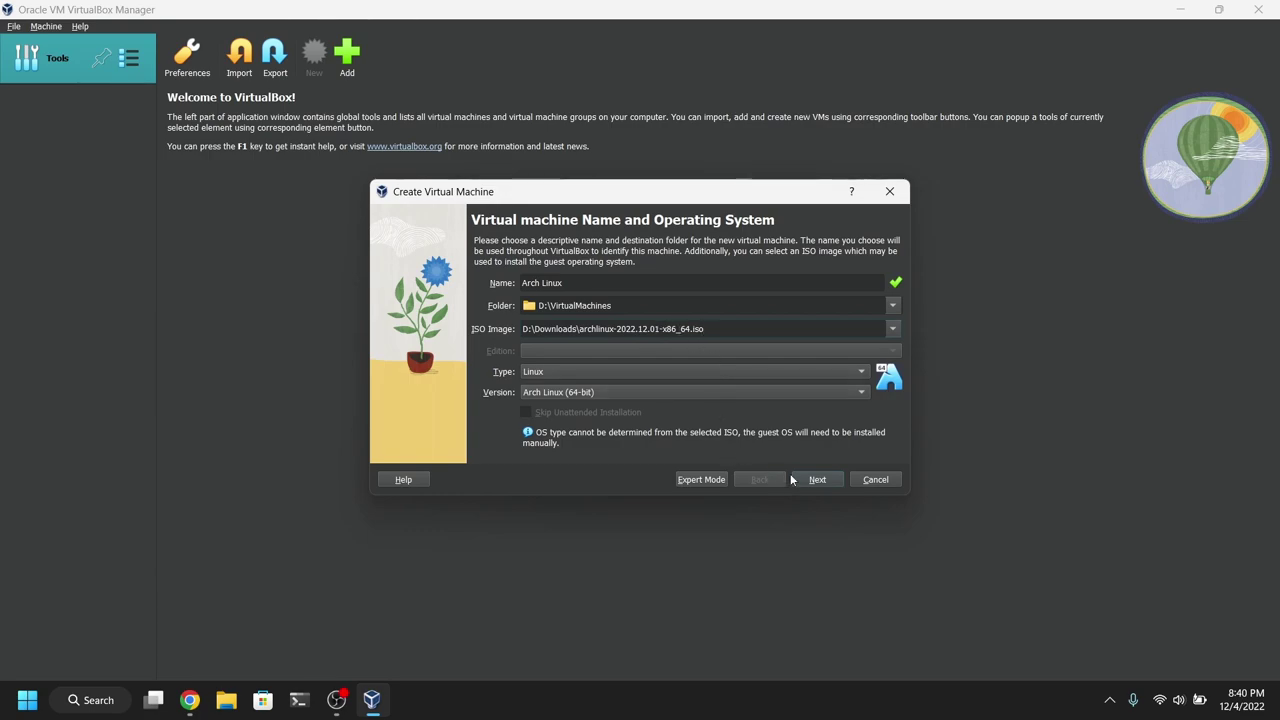
pyautogui.click(808, 480)
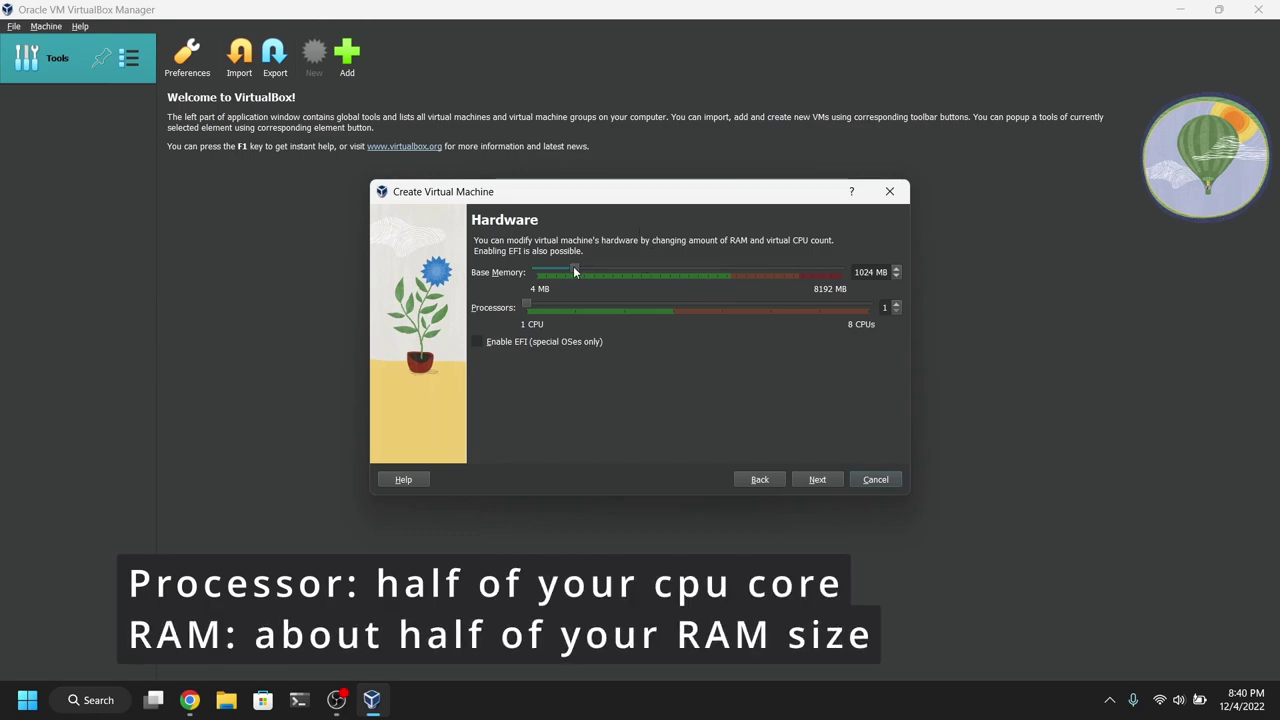
# Give the virtual machine 4096 MB of base memory and 2 processors, and continue to the hard disk settings.
pyautogui.moveTo(574, 269); pyautogui.dragTo(687, 262)
pyautogui.click(580, 303)
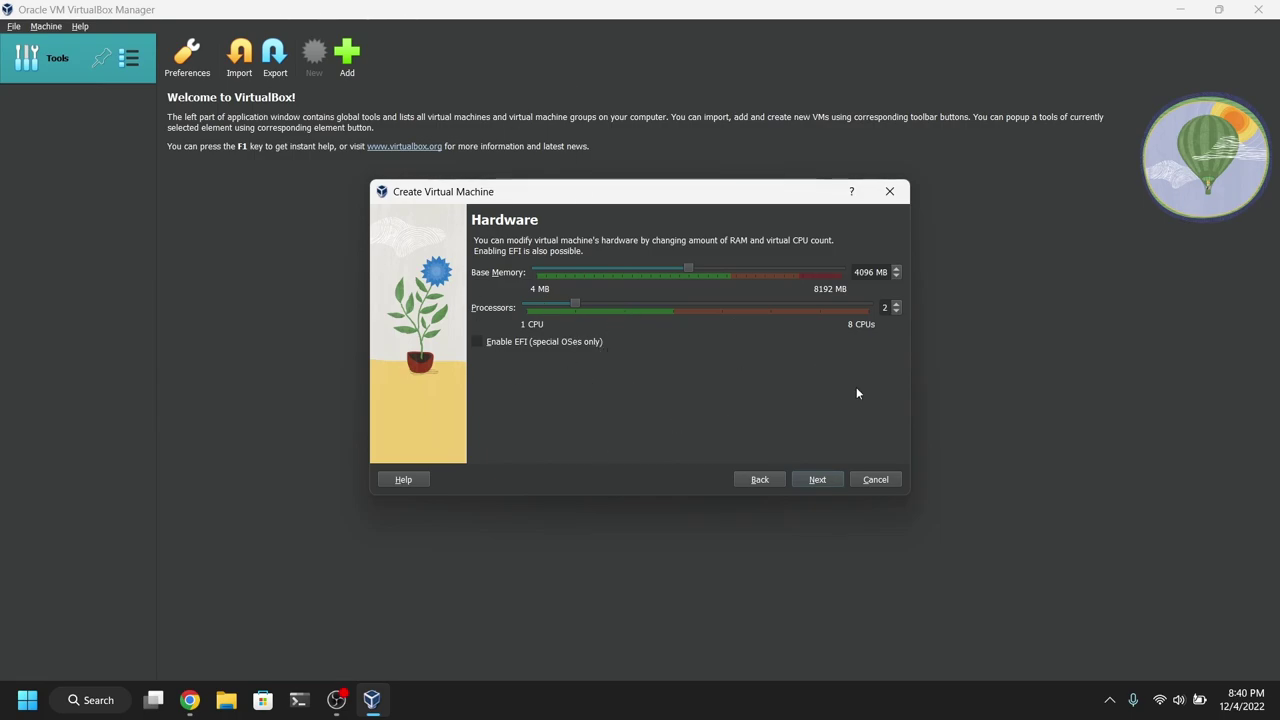
pyautogui.click(818, 480)
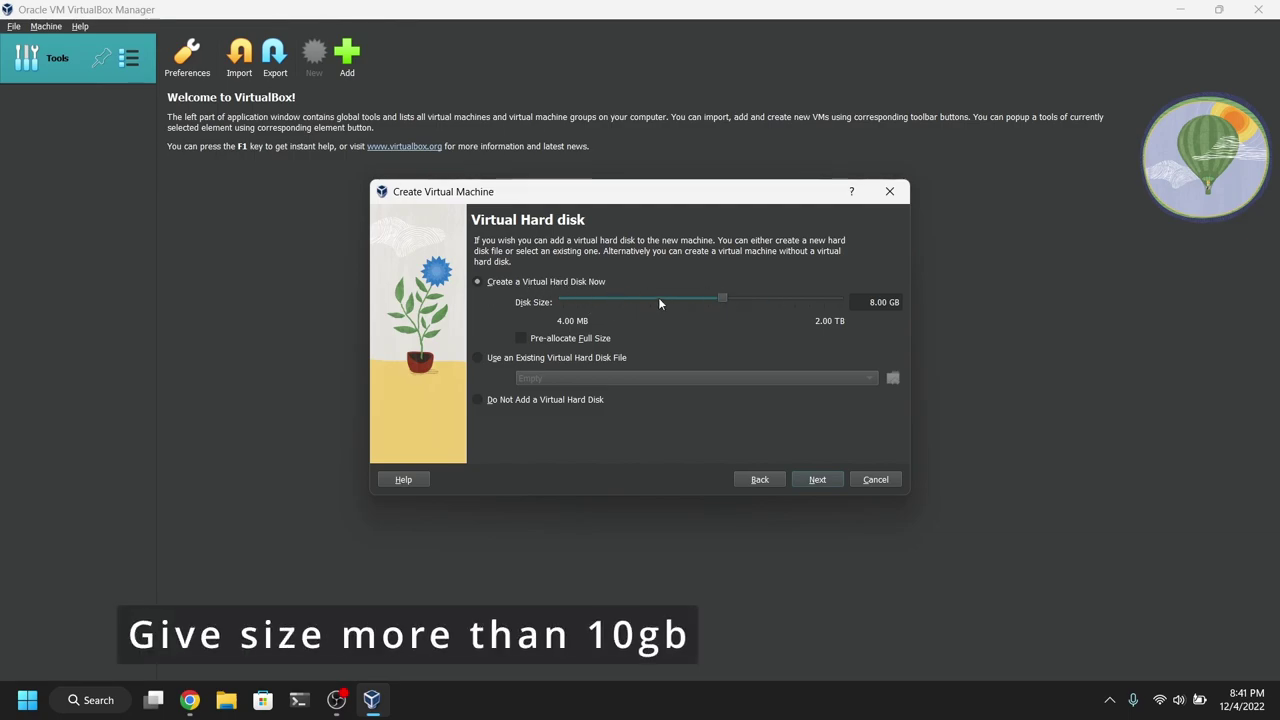
# Create a new virtual hard disk of 24.95 GB and finish creating the virtual machine.
pyautogui.moveTo(722, 299); pyautogui.dragTo(744, 299)
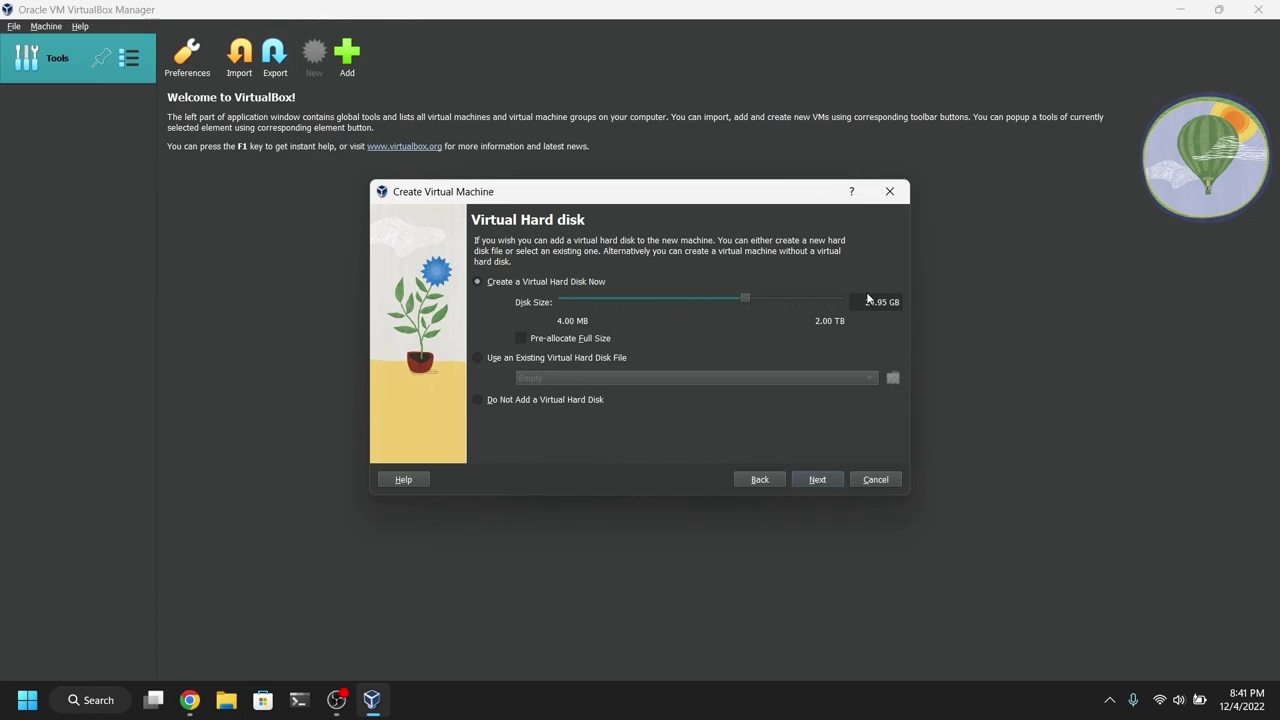
pyautogui.click(818, 479)
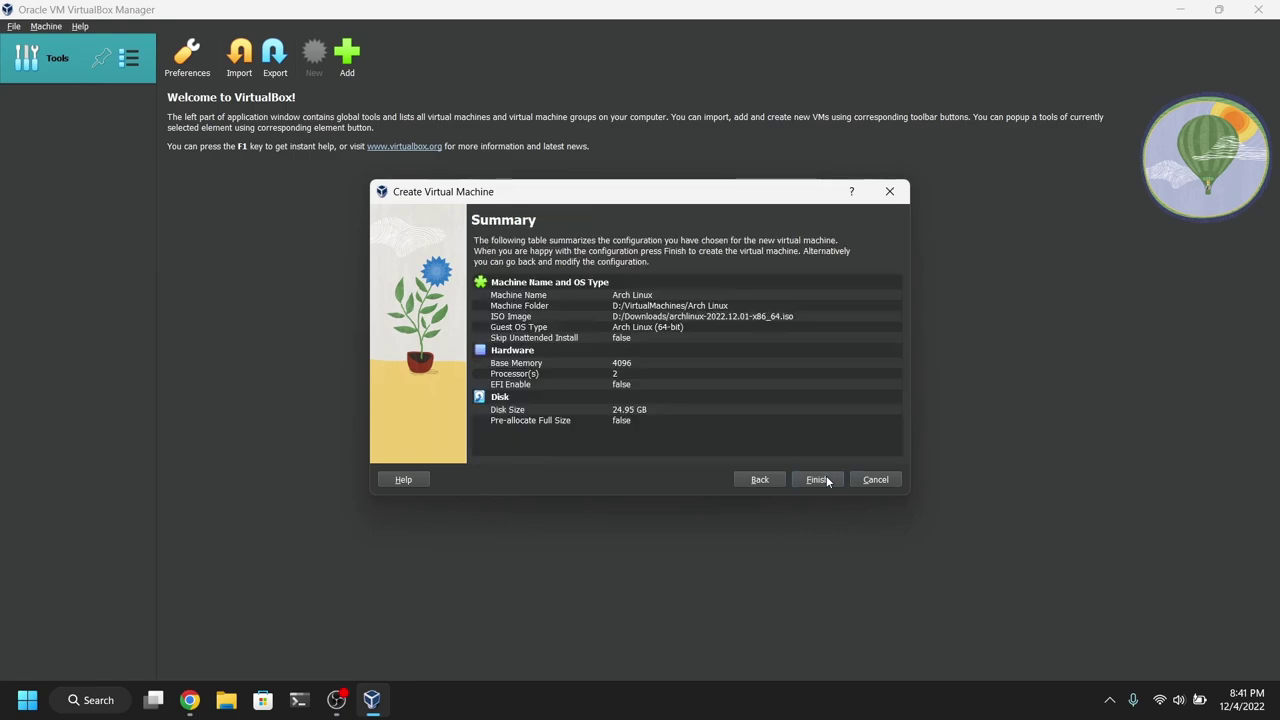
pyautogui.click(818, 479)
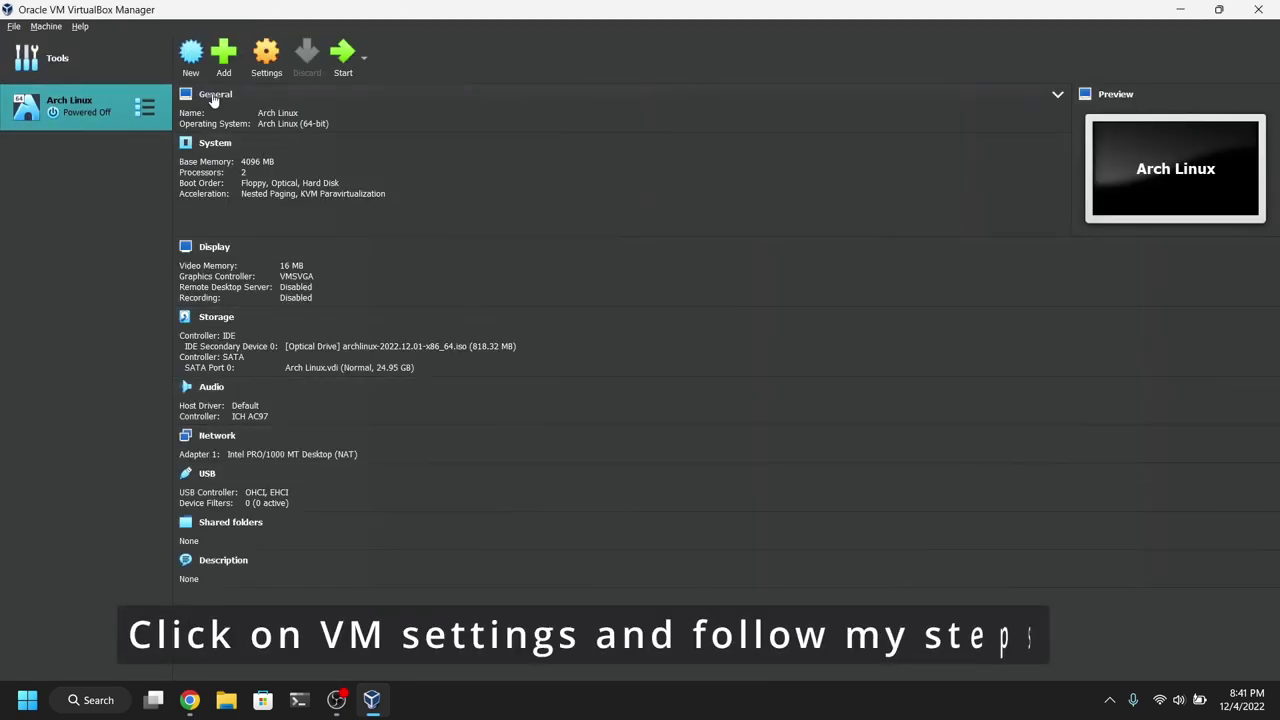
# In the Arch Linux machine's system settings, remove Floppy from the boot order and enable PAE/NX for the processor.
pyautogui.click(266, 52)
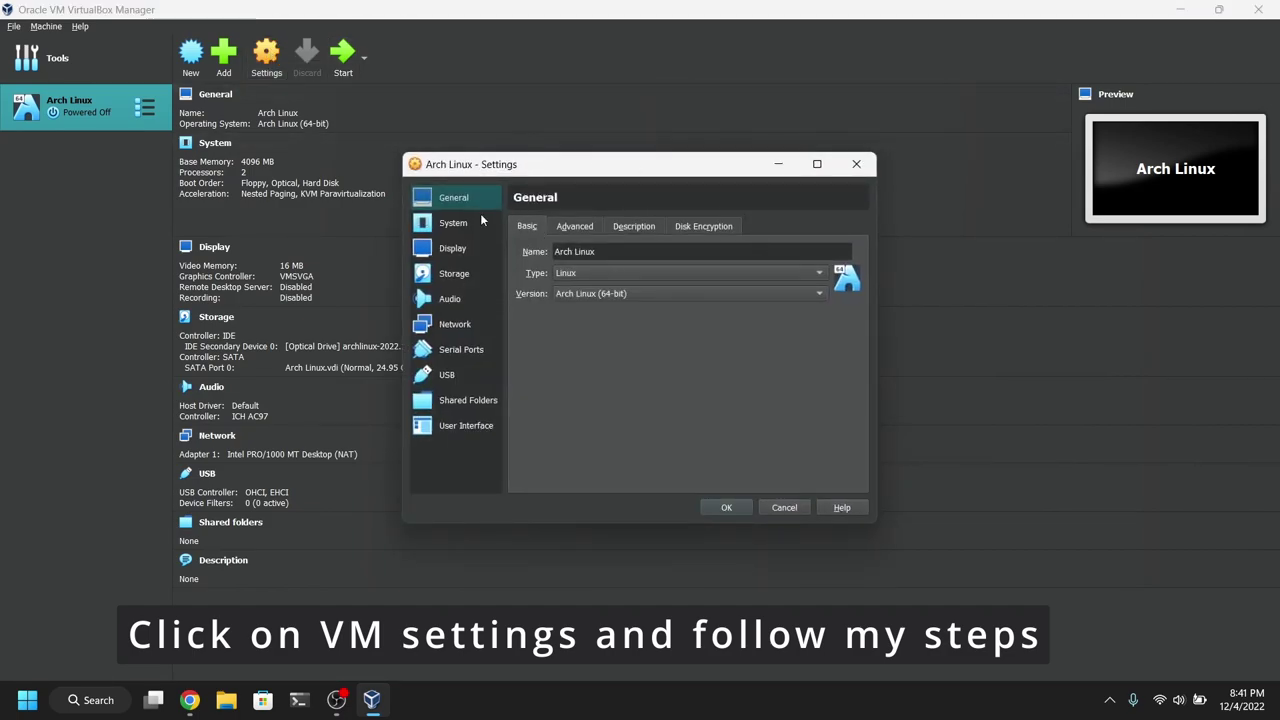
pyautogui.click(469, 228)
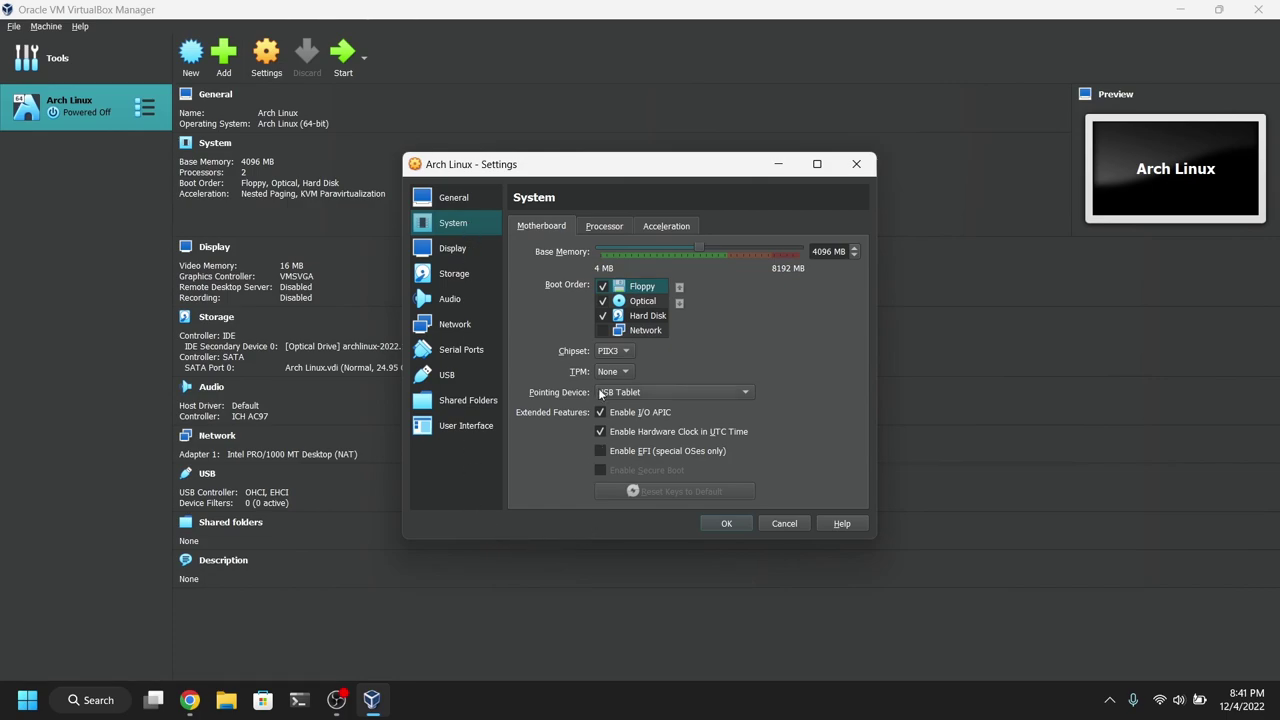
pyautogui.click(602, 287)
pyautogui.click(606, 226)
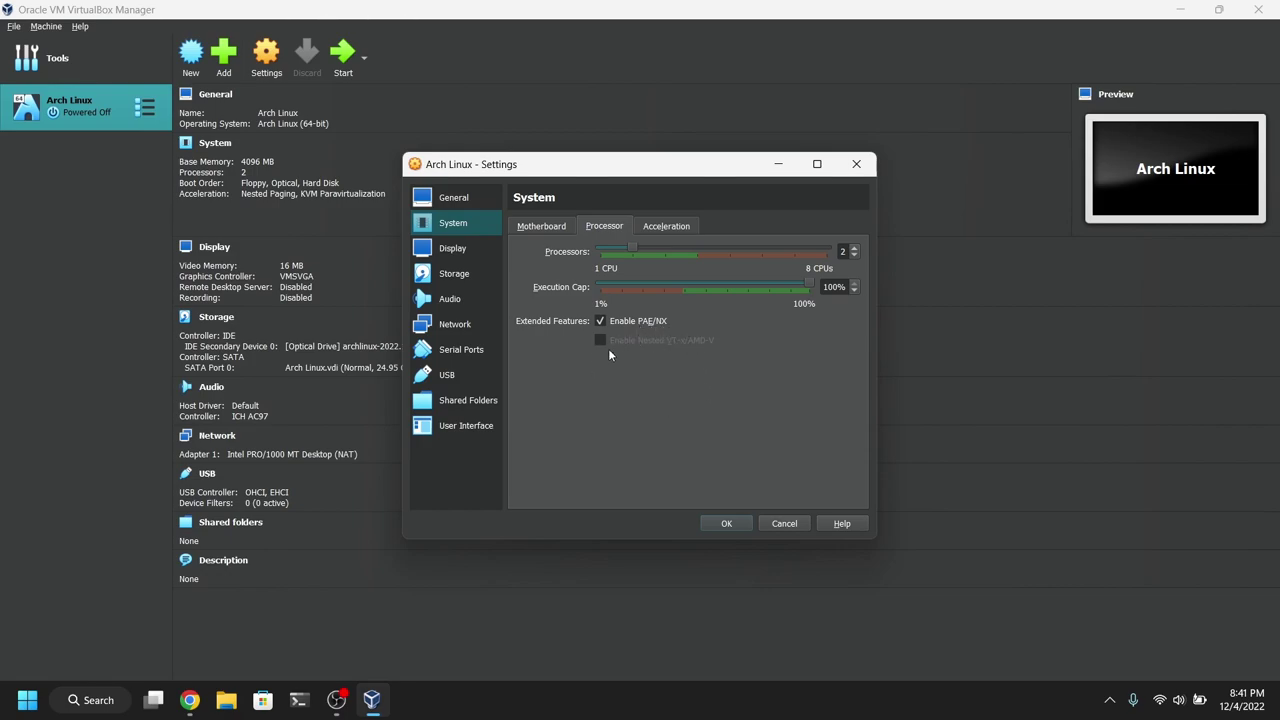
# Review the paravirtualization interface options in the machine's acceleration settings.
pyautogui.click(655, 227)
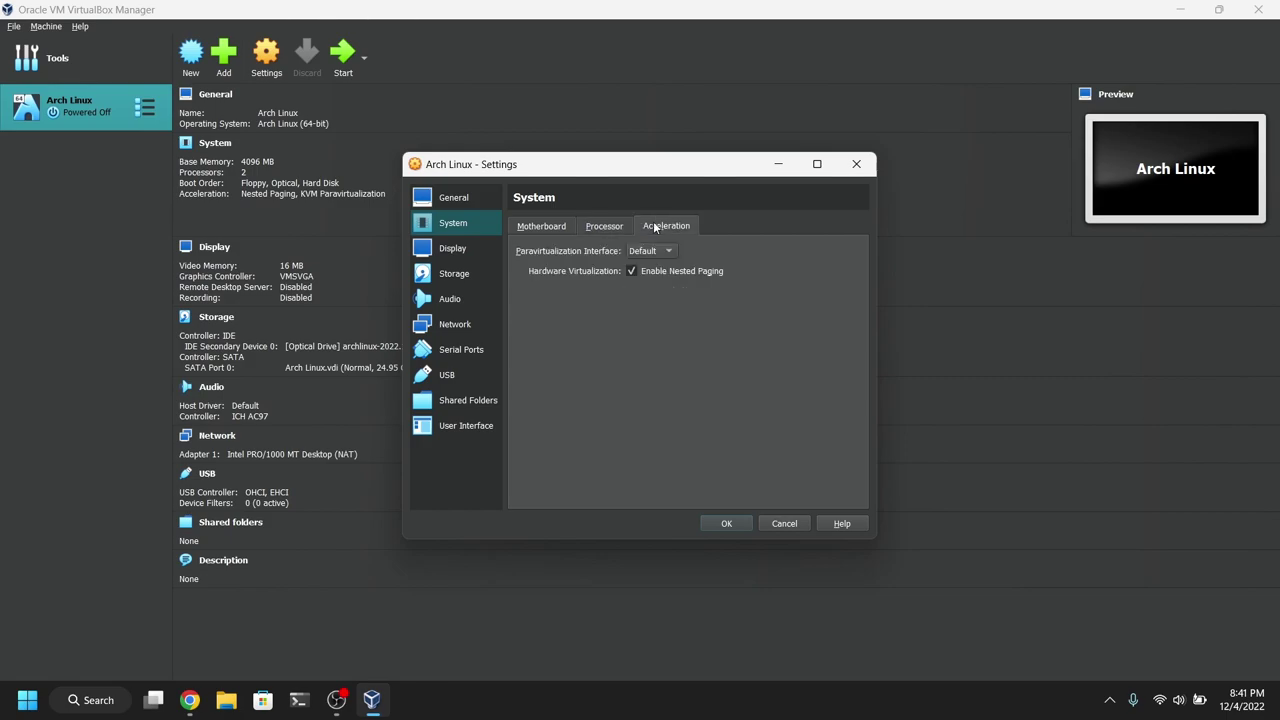
pyautogui.click(669, 256)
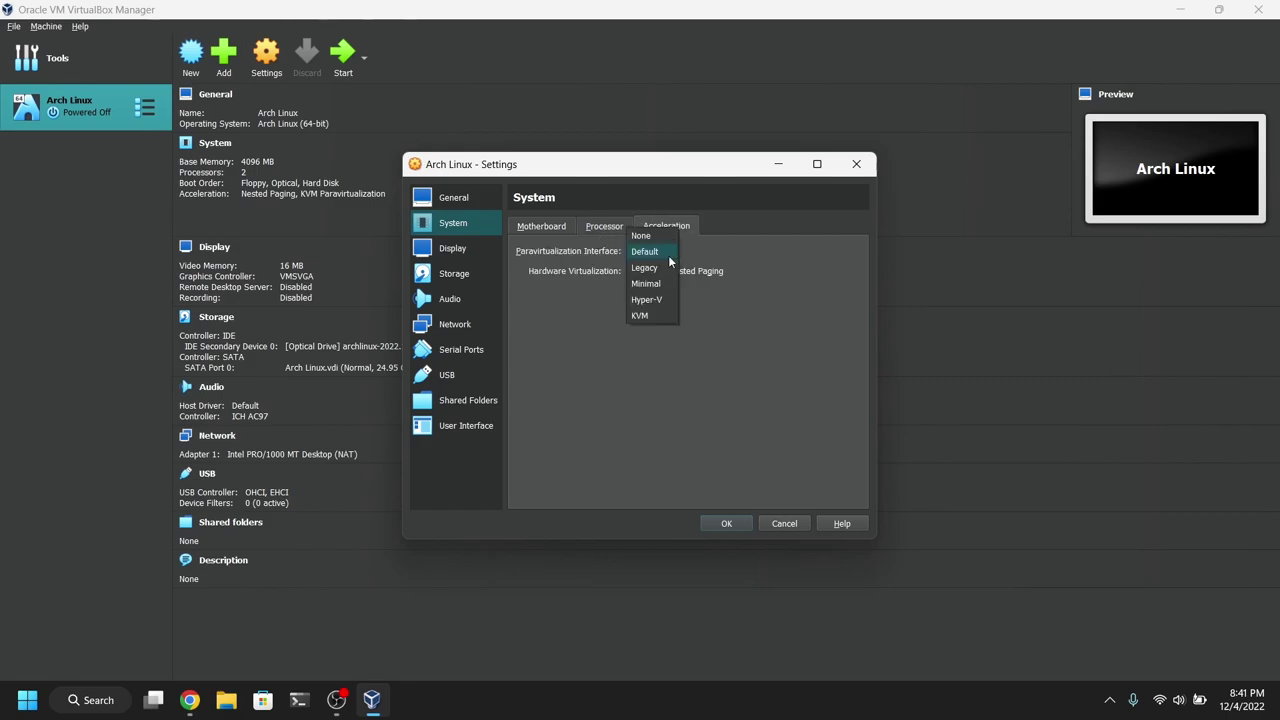
pyautogui.click(641, 315)
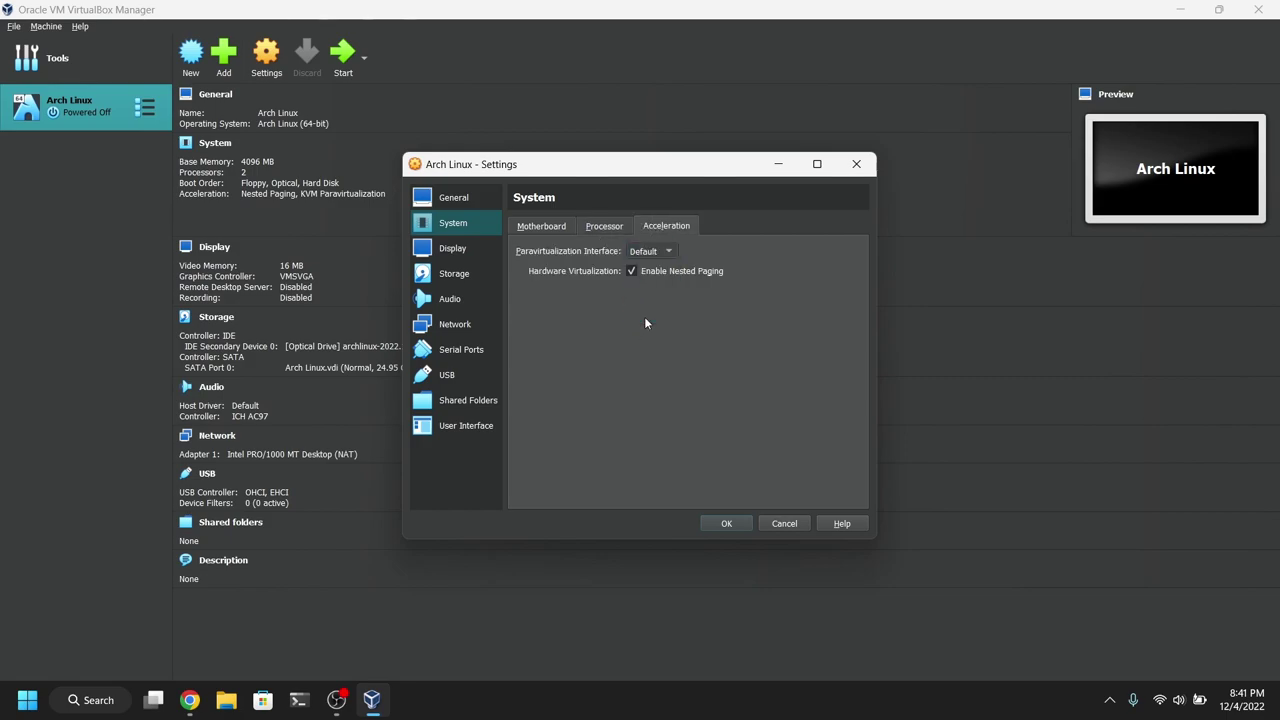
# Set the machine's video memory to 128 MB and enable 3D acceleration.
pyautogui.click(461, 252)
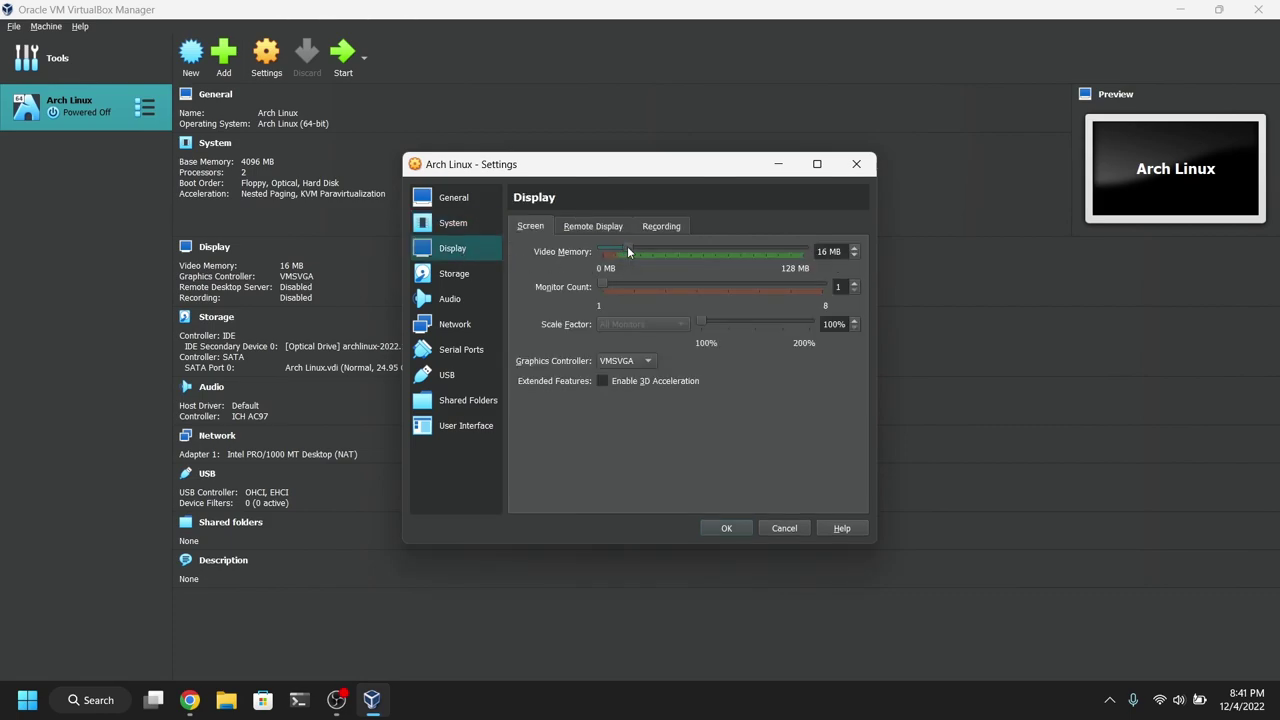
pyautogui.moveTo(645, 252); pyautogui.dragTo(808, 254)
pyautogui.click(625, 385)
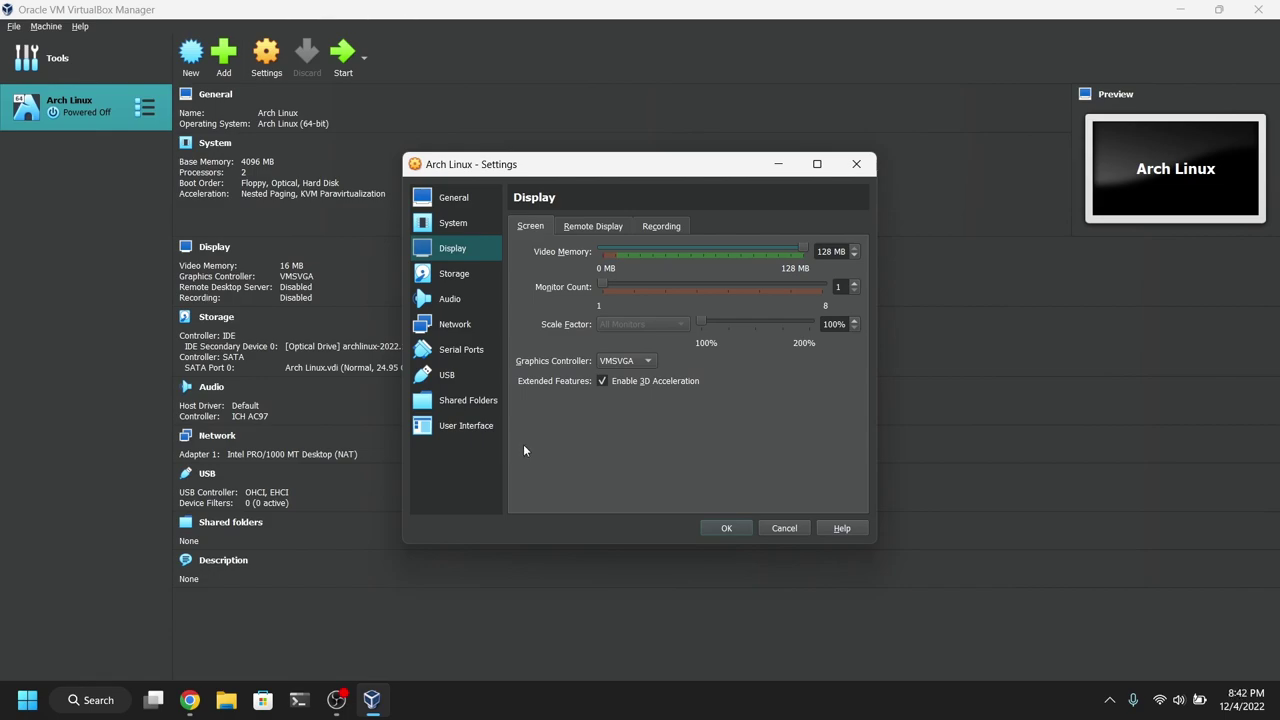
# Add the D: drive as a shared folder of the virtual machine with auto-mount enabled.
pyautogui.click(468, 400)
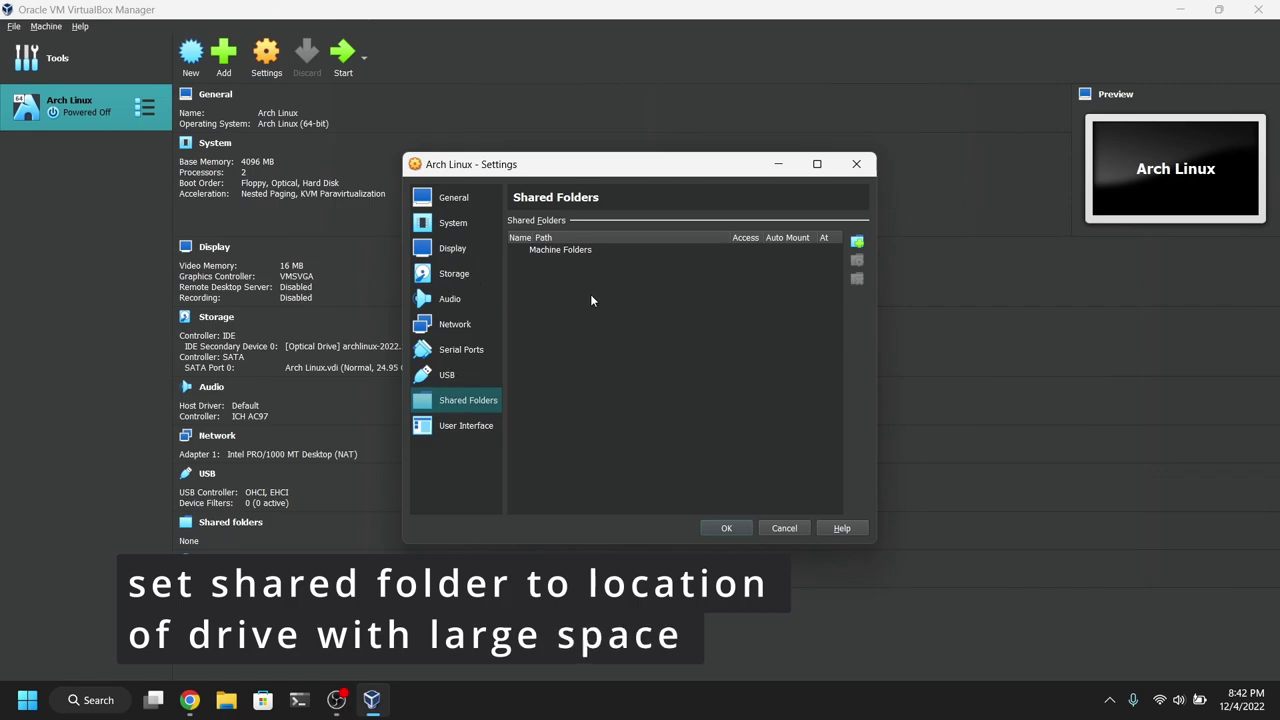
pyautogui.click(857, 242)
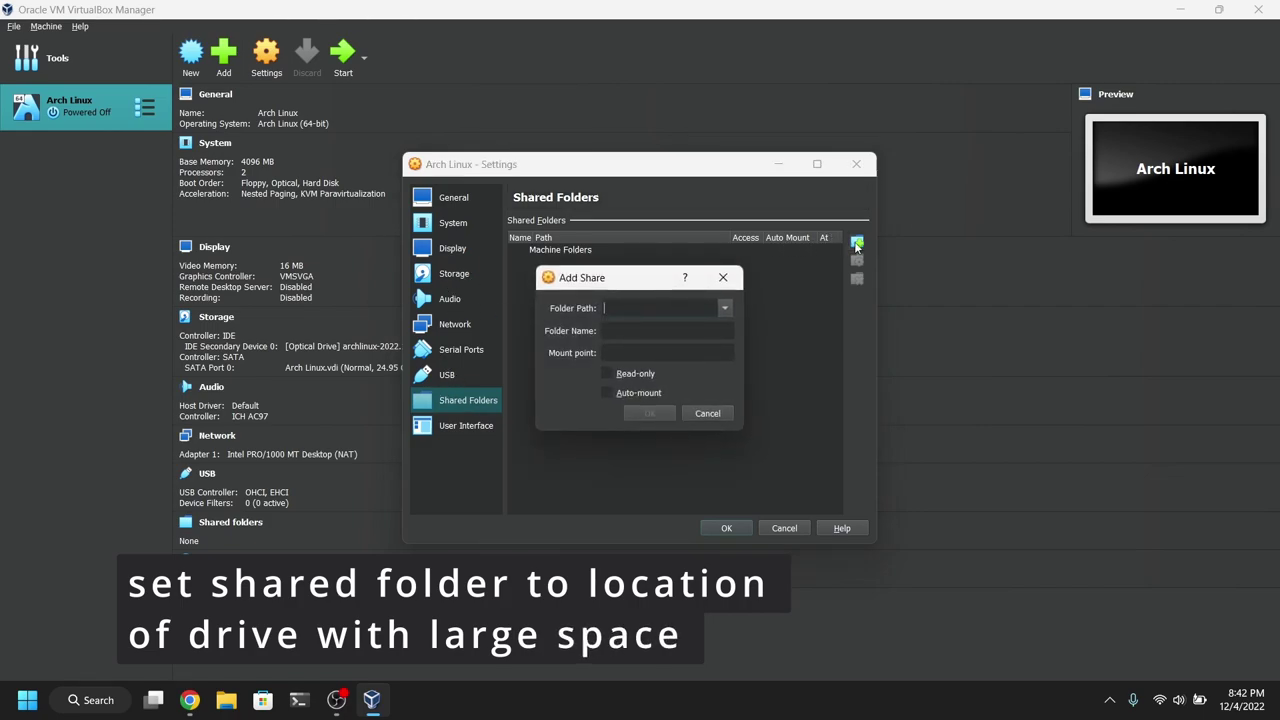
pyautogui.click(725, 308)
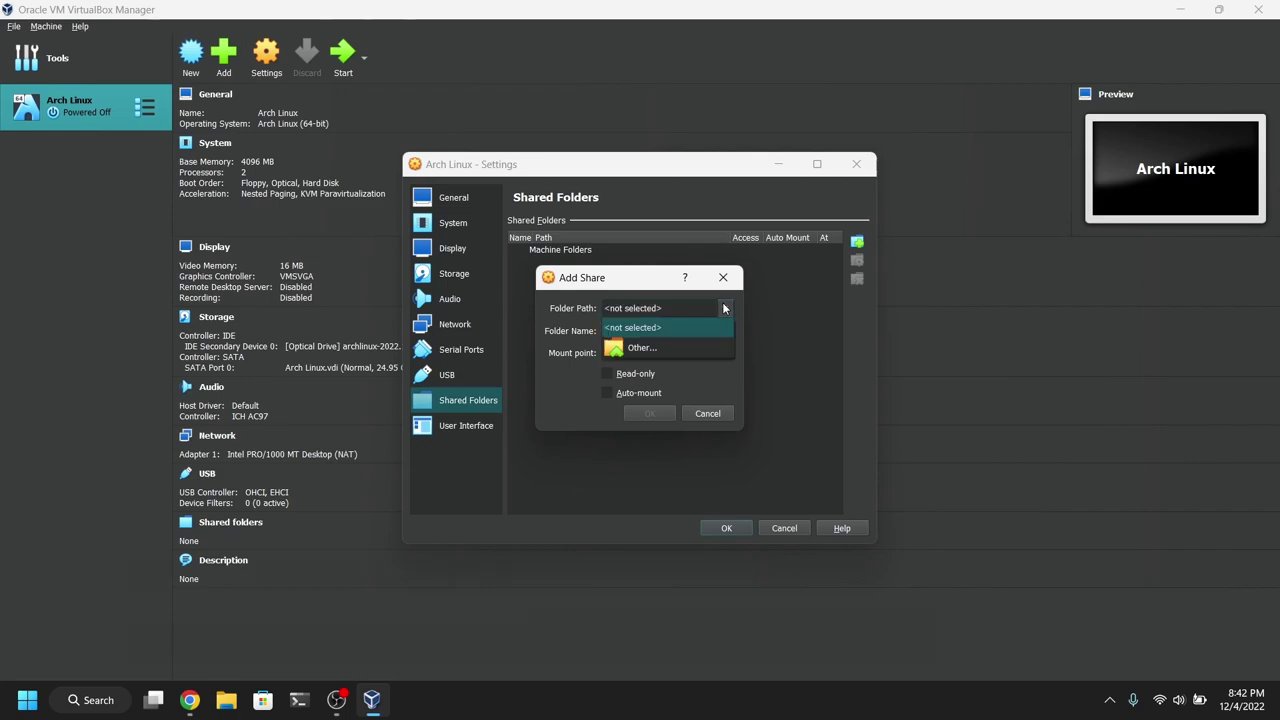
pyautogui.click(669, 345)
pyautogui.scroll(-3, 615, 450)
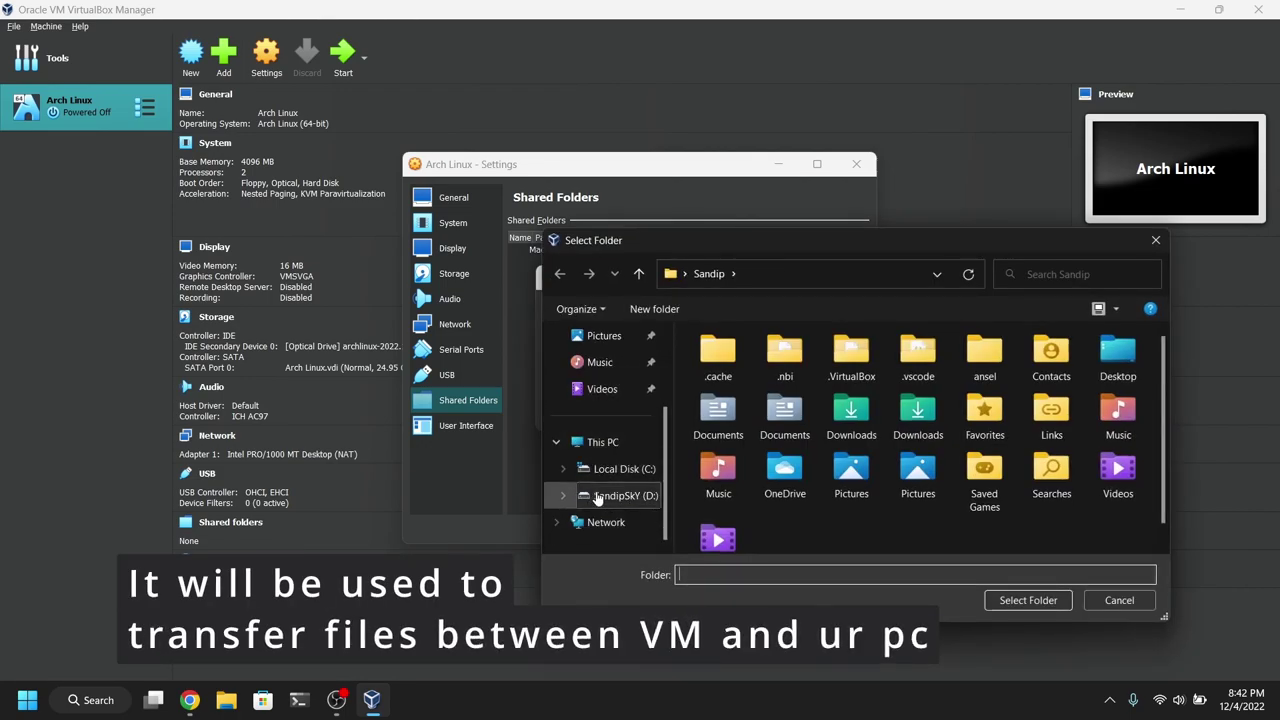
pyautogui.click(626, 497)
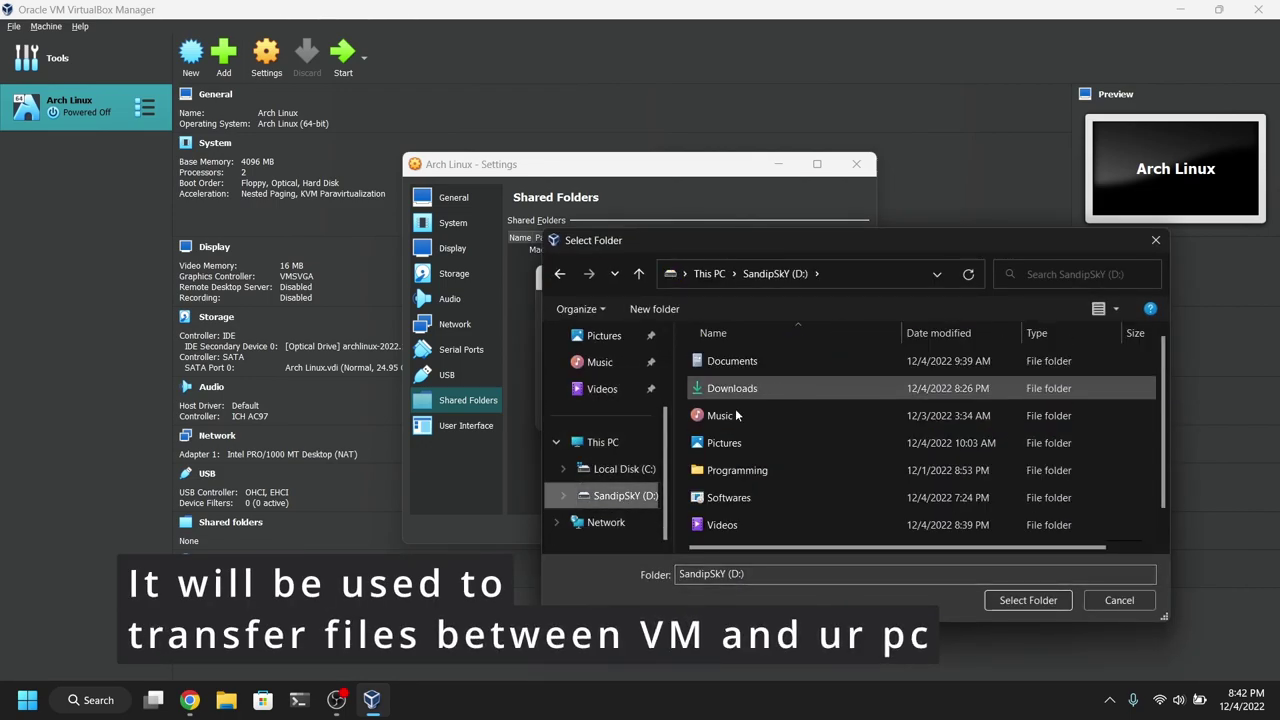
pyautogui.click(1000, 606)
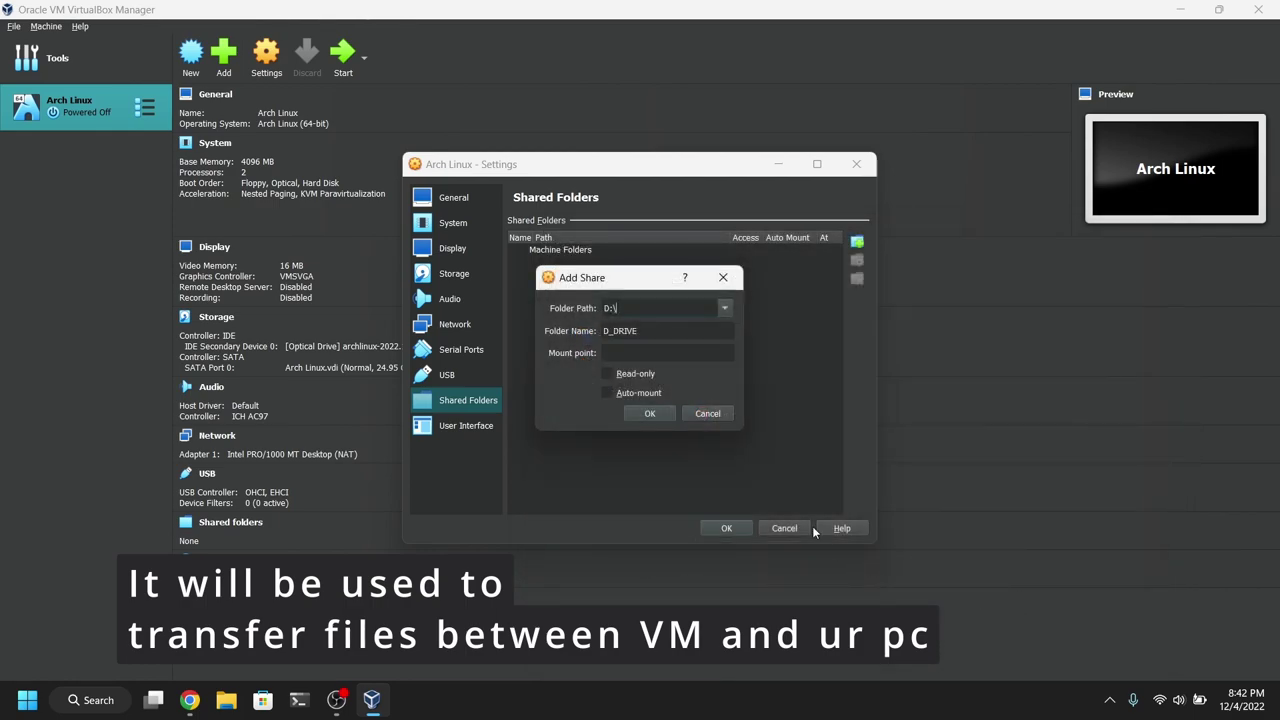
pyautogui.click(631, 394)
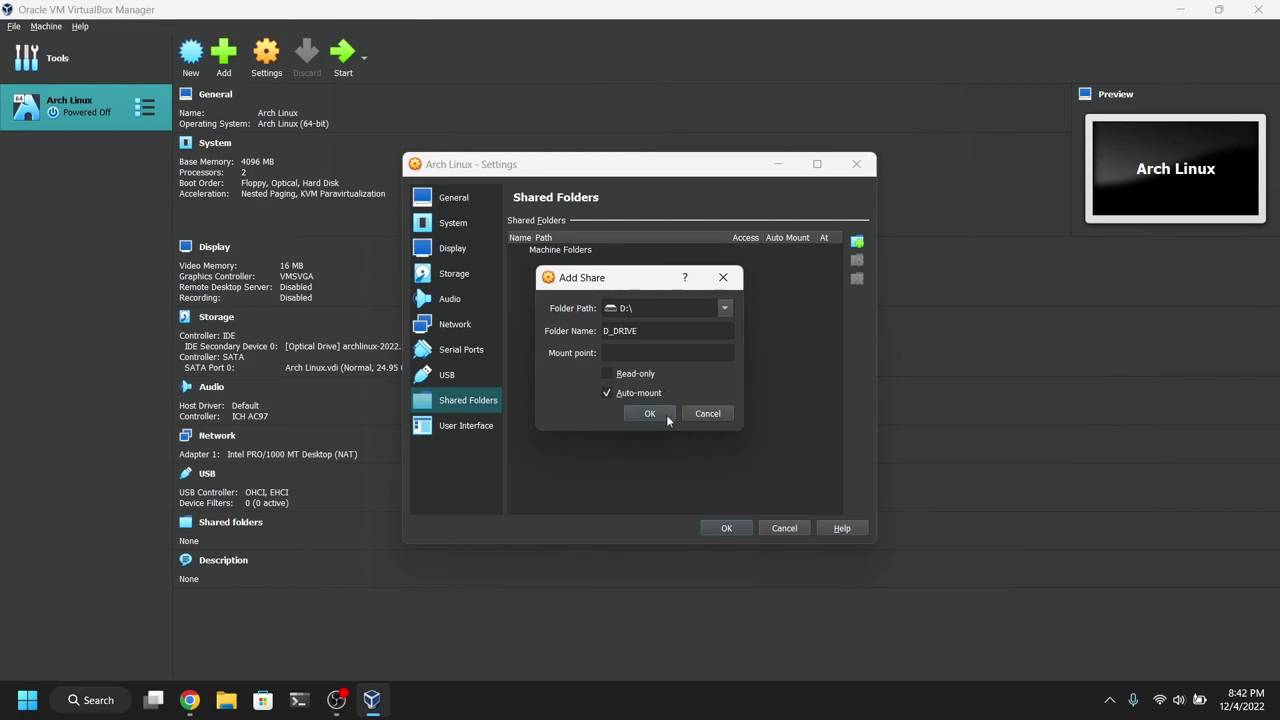
pyautogui.click(650, 414)
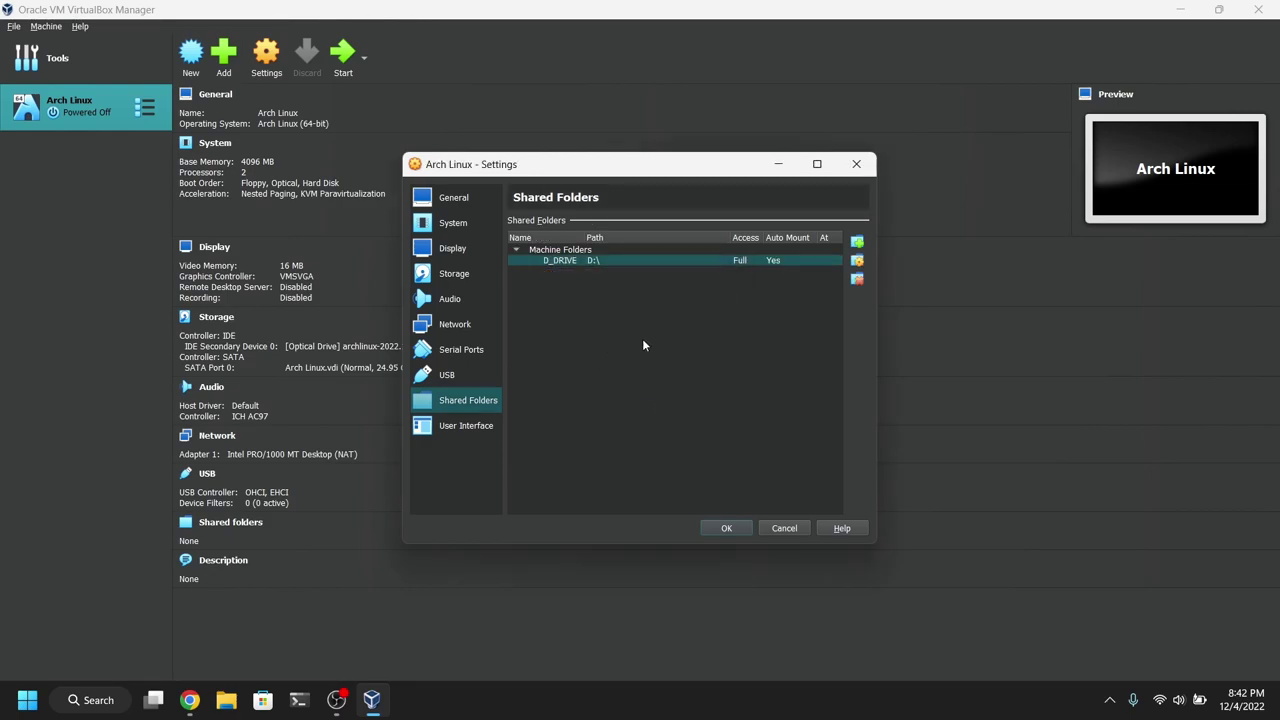
# Save the virtual machine's settings and start Arch Linux in a maximized window.
pyautogui.click(468, 430)
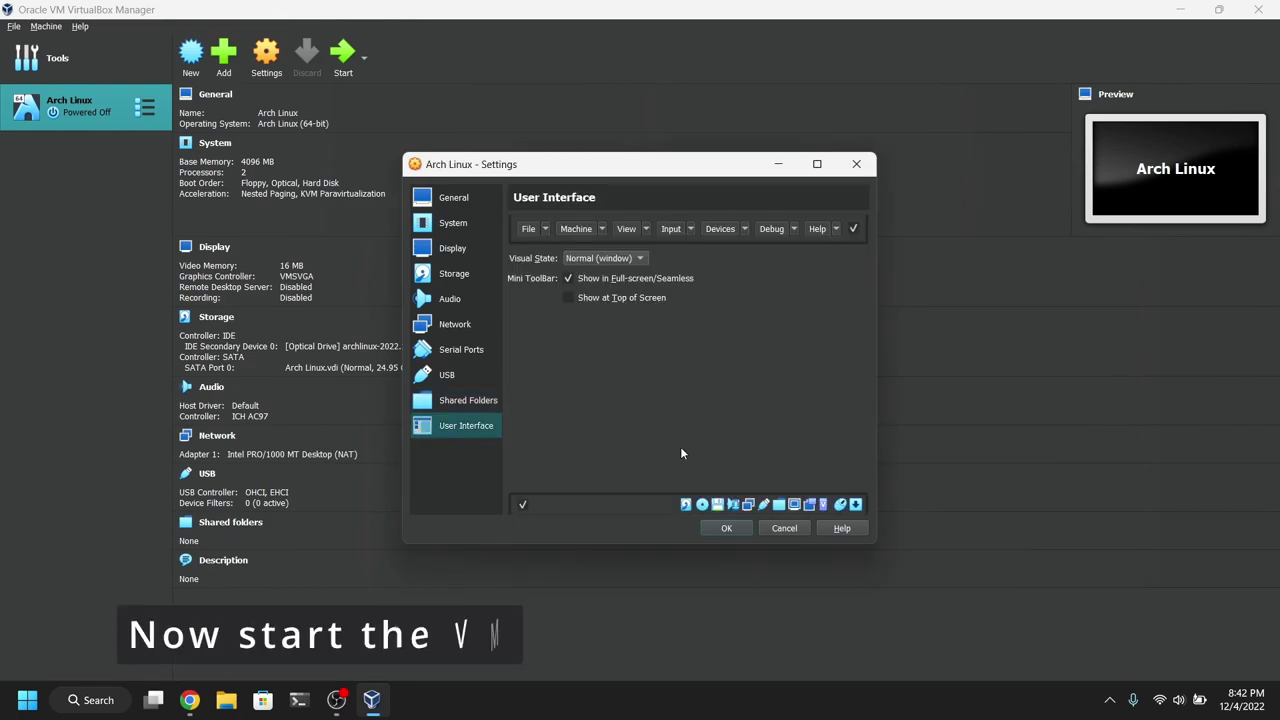
pyautogui.click(726, 527)
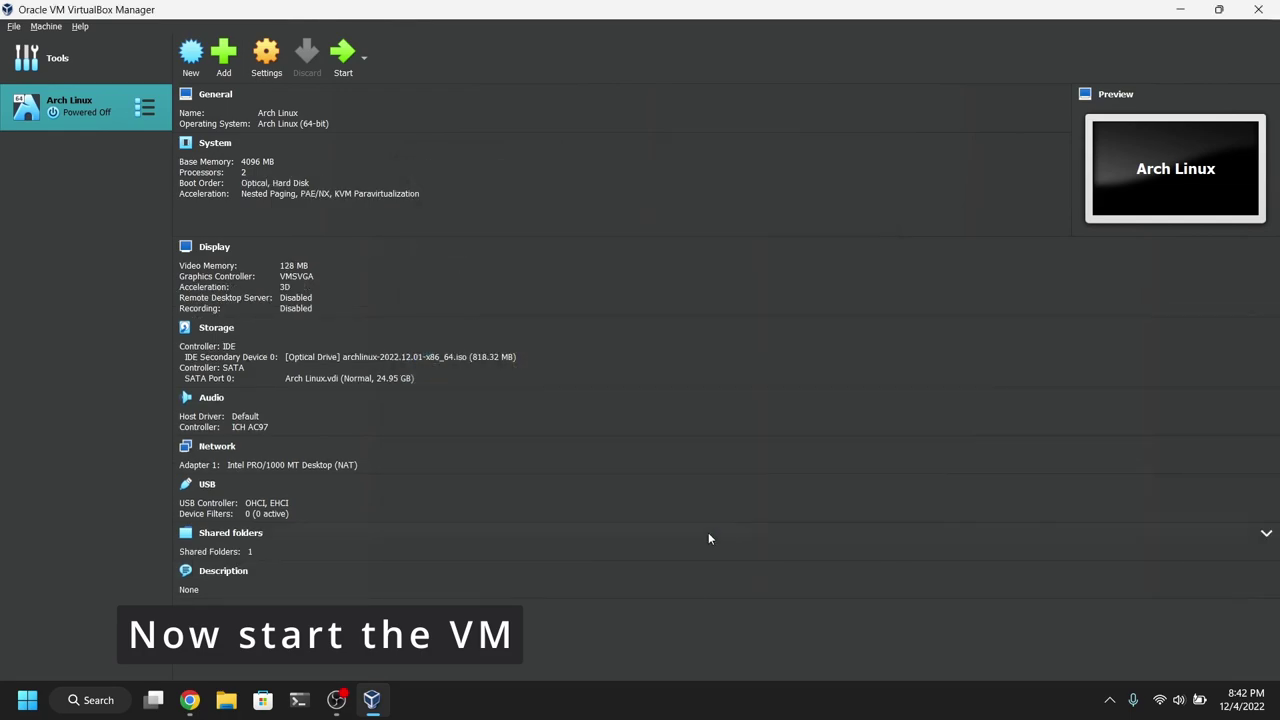
pyautogui.click(336, 76)
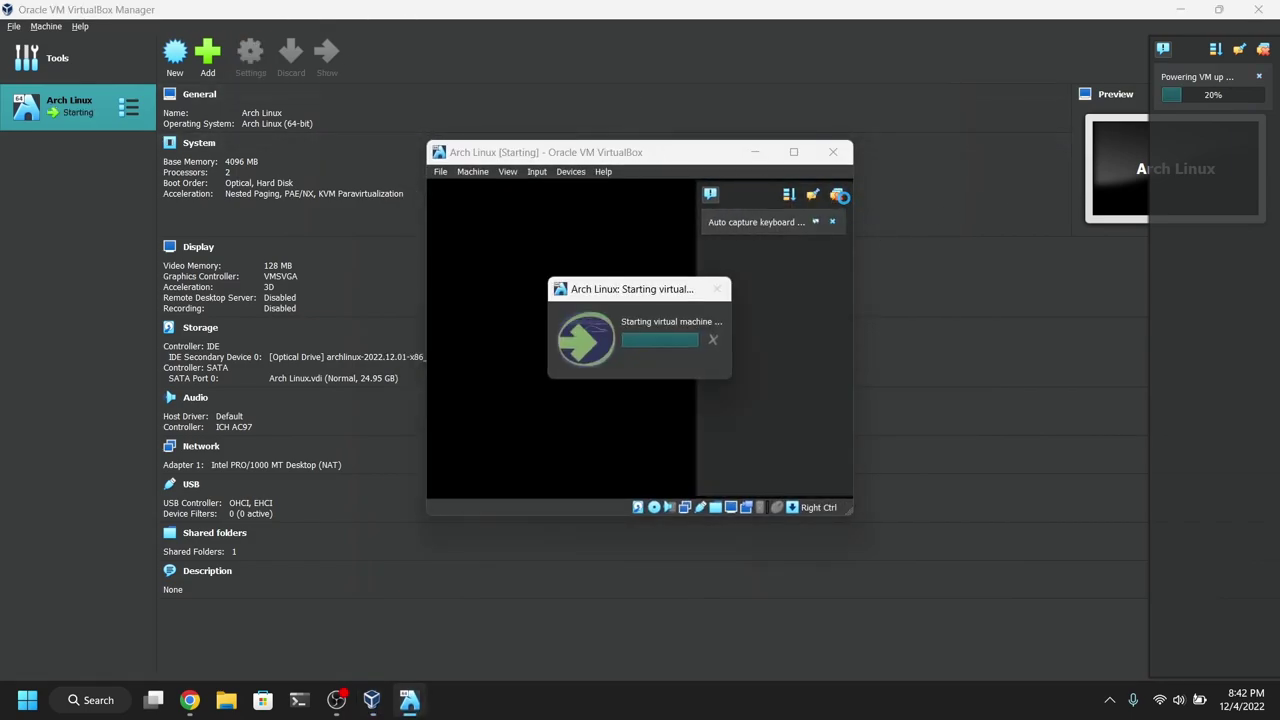
pyautogui.click(798, 153)
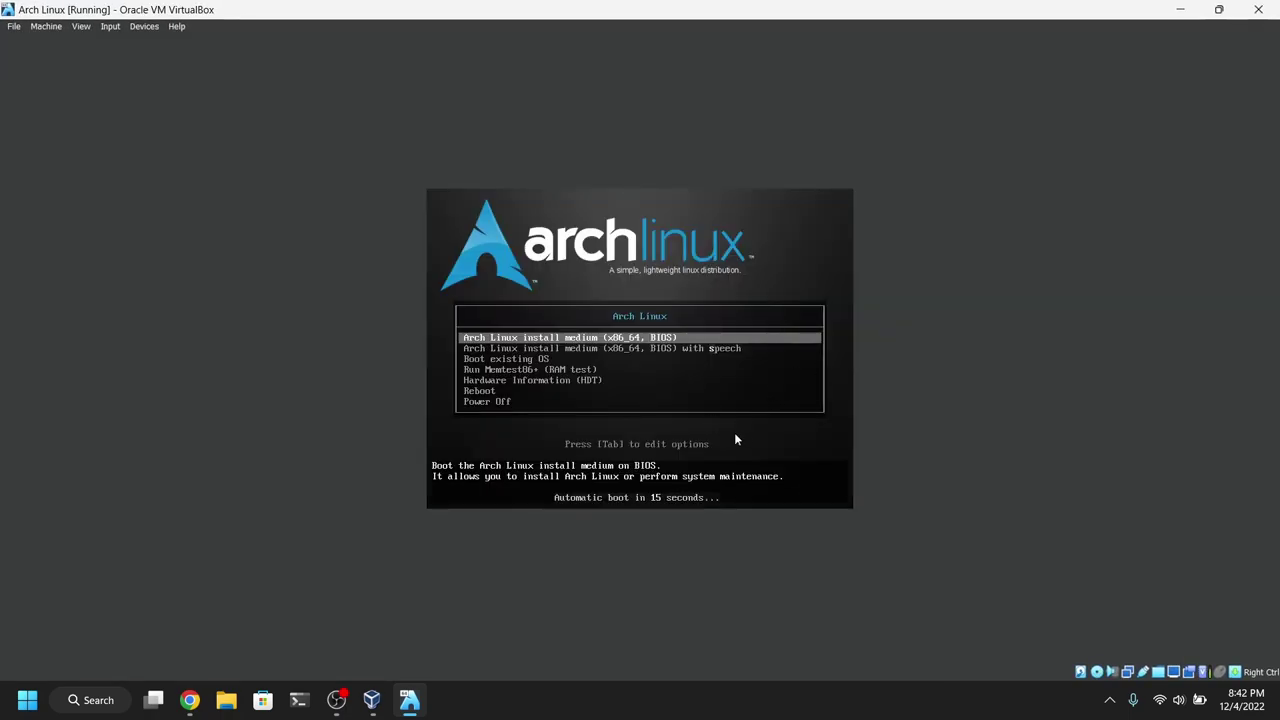
# Boot the Arch Linux install medium (x86_64, BIOS) and launch the archinstall guided installer.
pyautogui.click(787, 437)
pyautogui.click(628, 415)
pyautogui.click(611, 437)
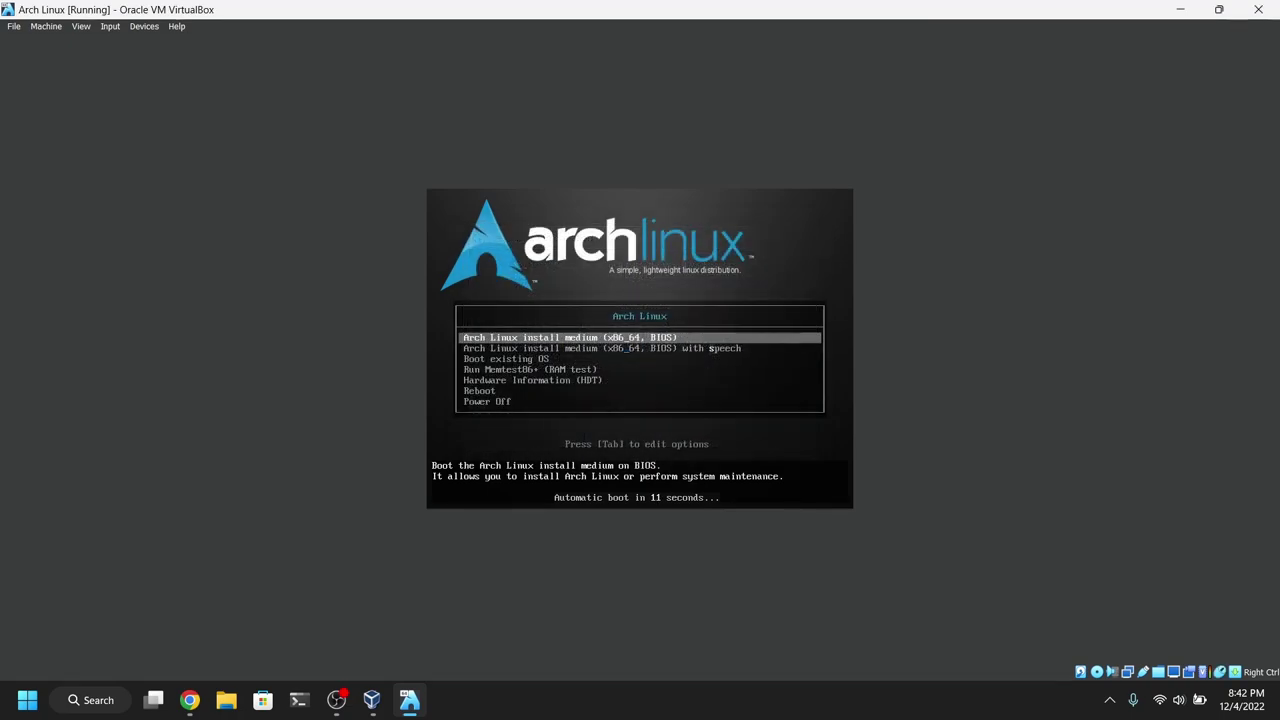
pyautogui.press('Return')
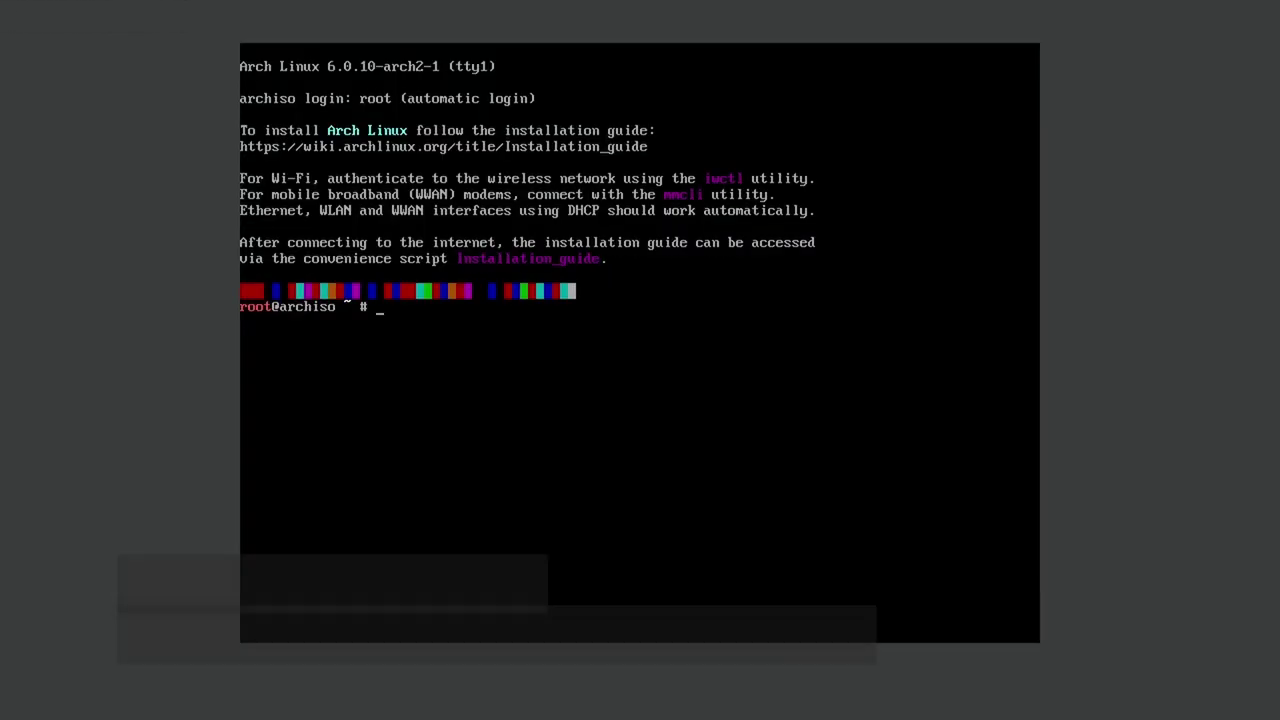
pyautogui.write('archinstal')
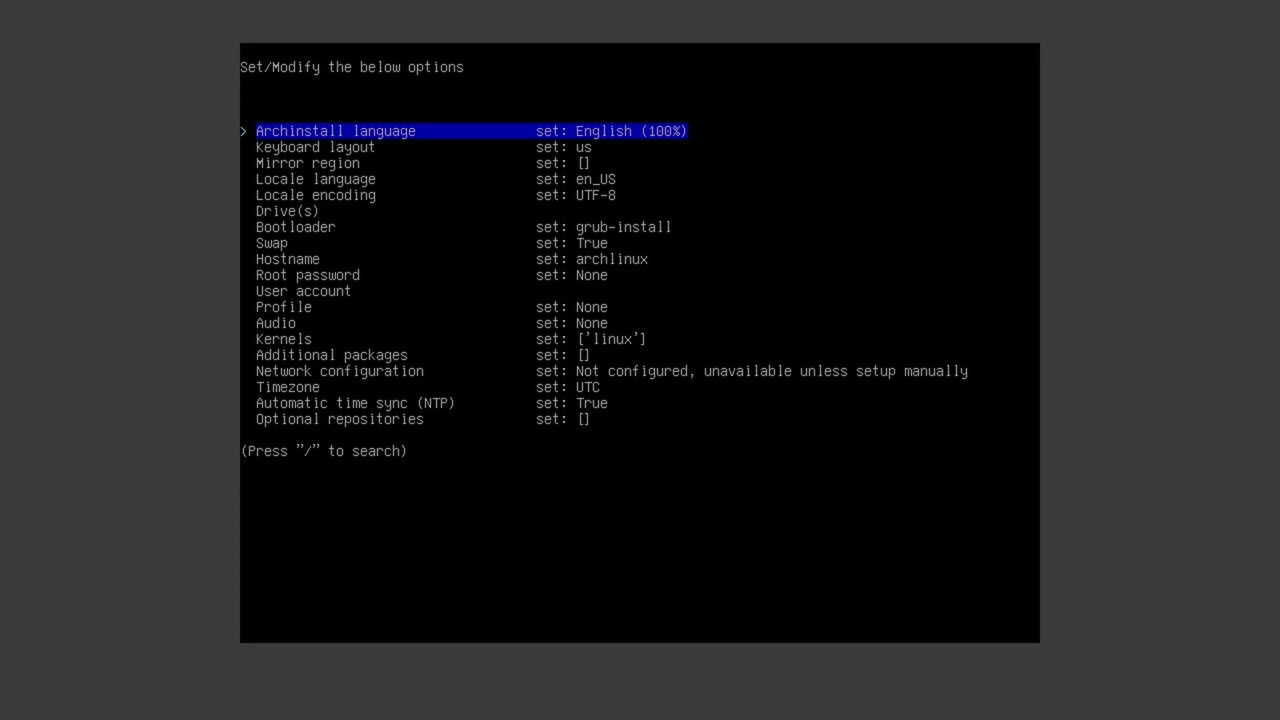
# Select the /dev/sda block device as the hard drive for the installation.
pyautogui.press('Down')
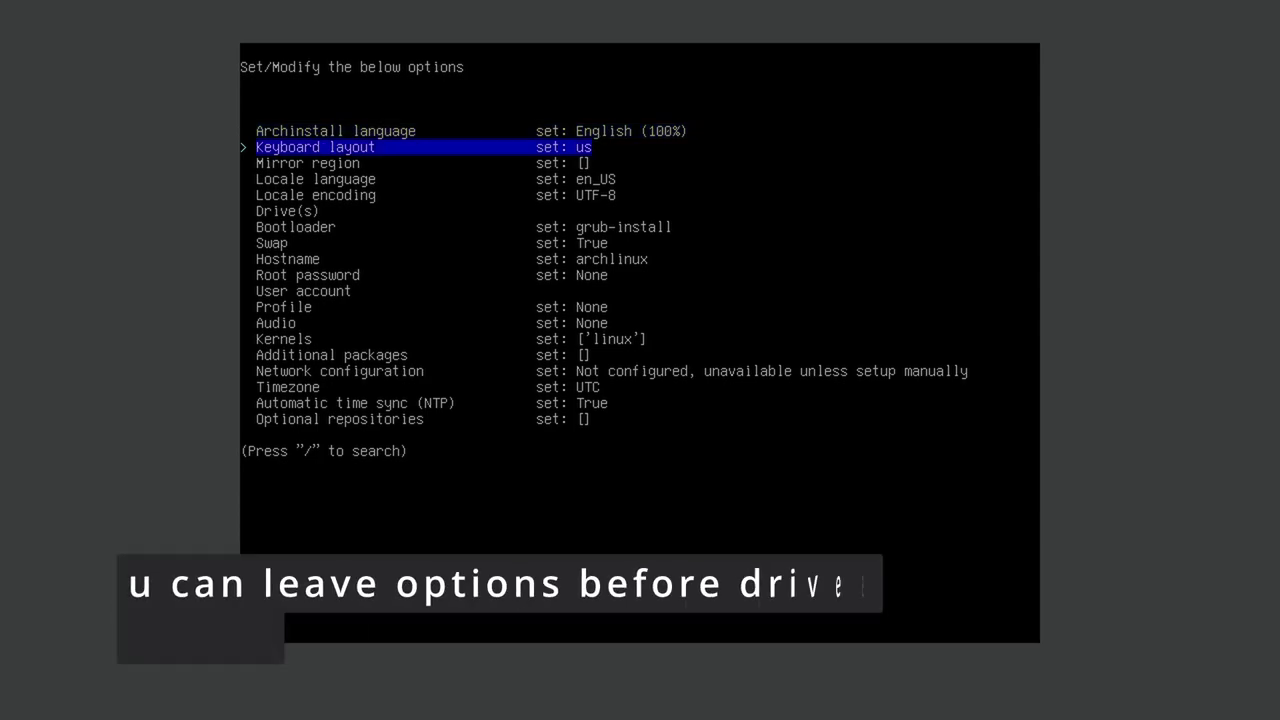
pyautogui.press('Up')
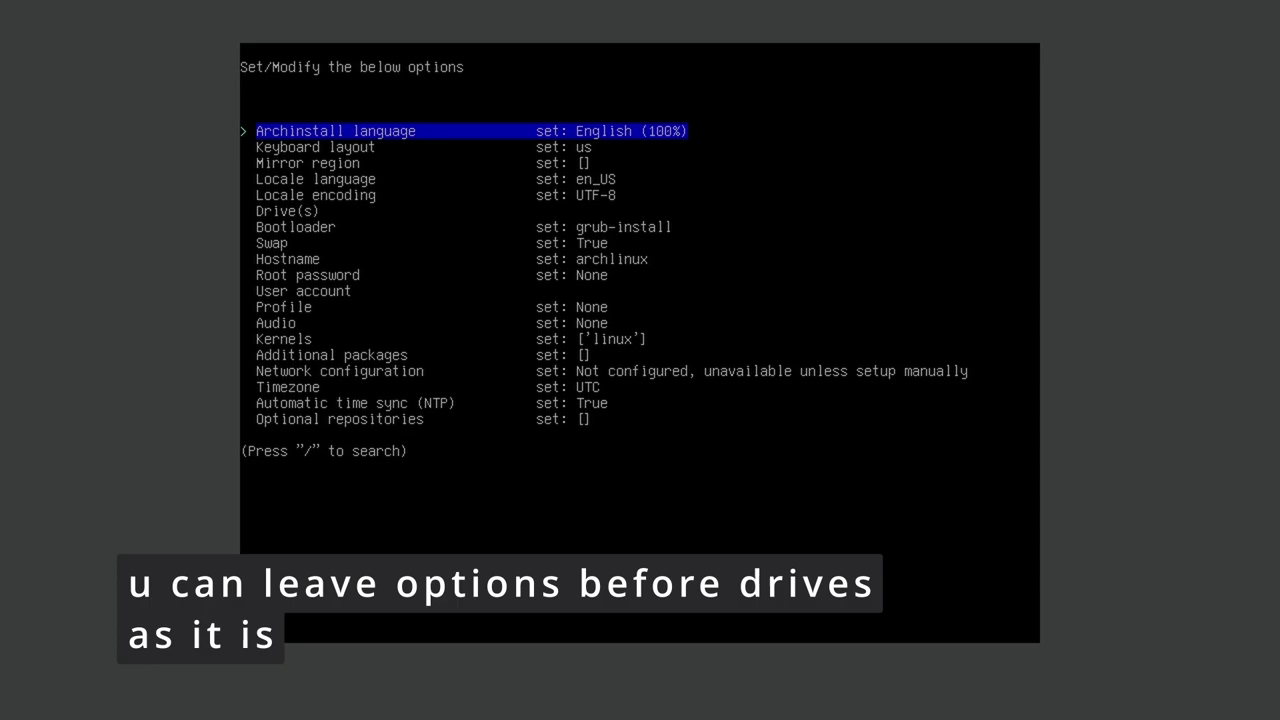
pyautogui.press('Down')
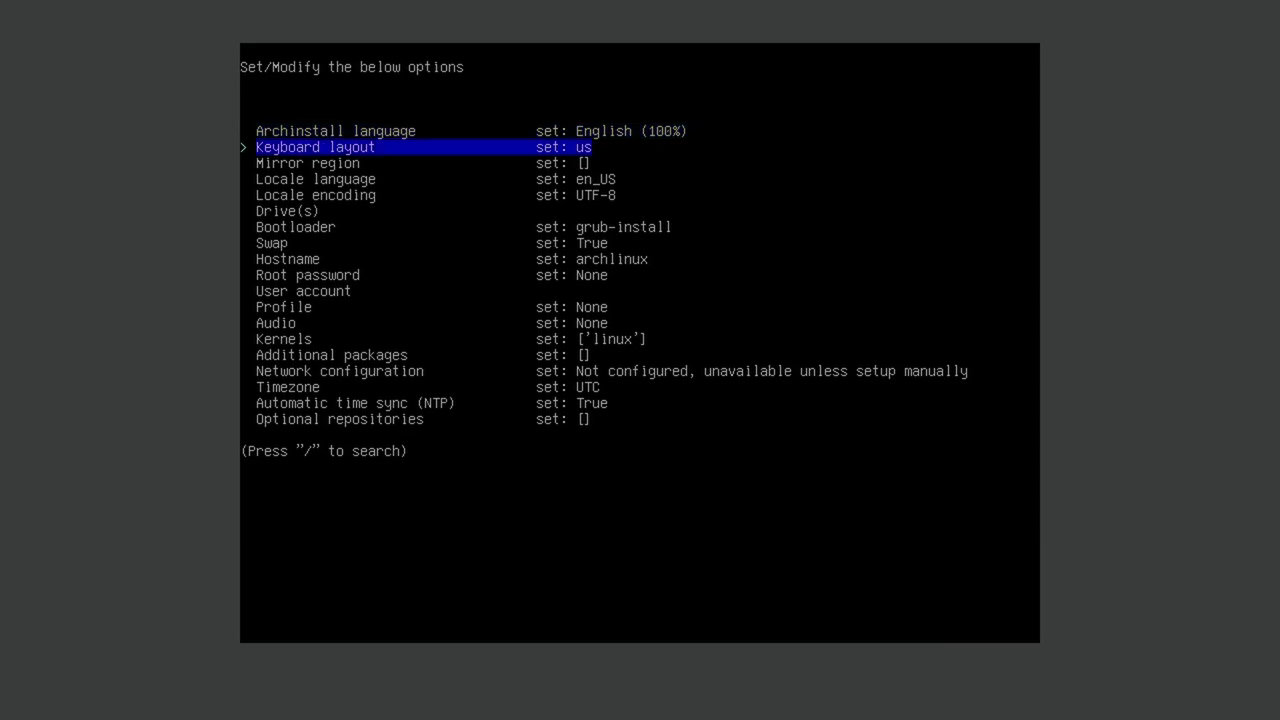
pyautogui.press('Down')
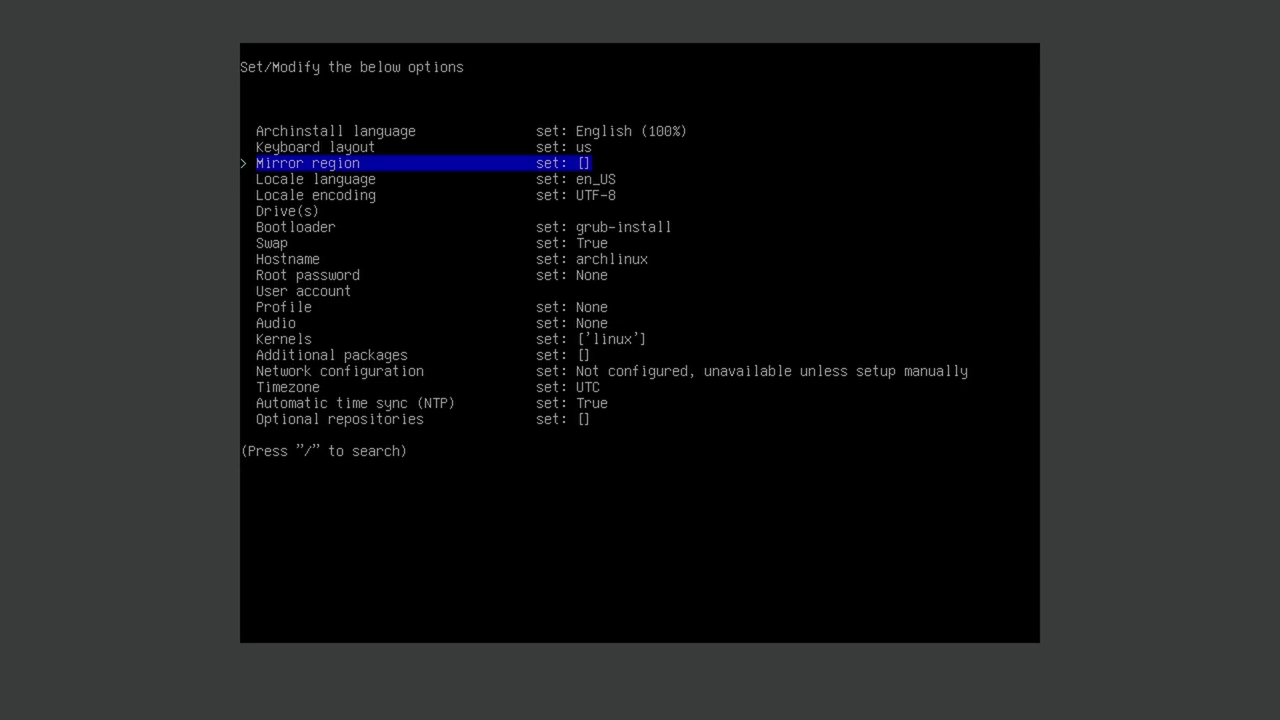
pyautogui.press('Down')
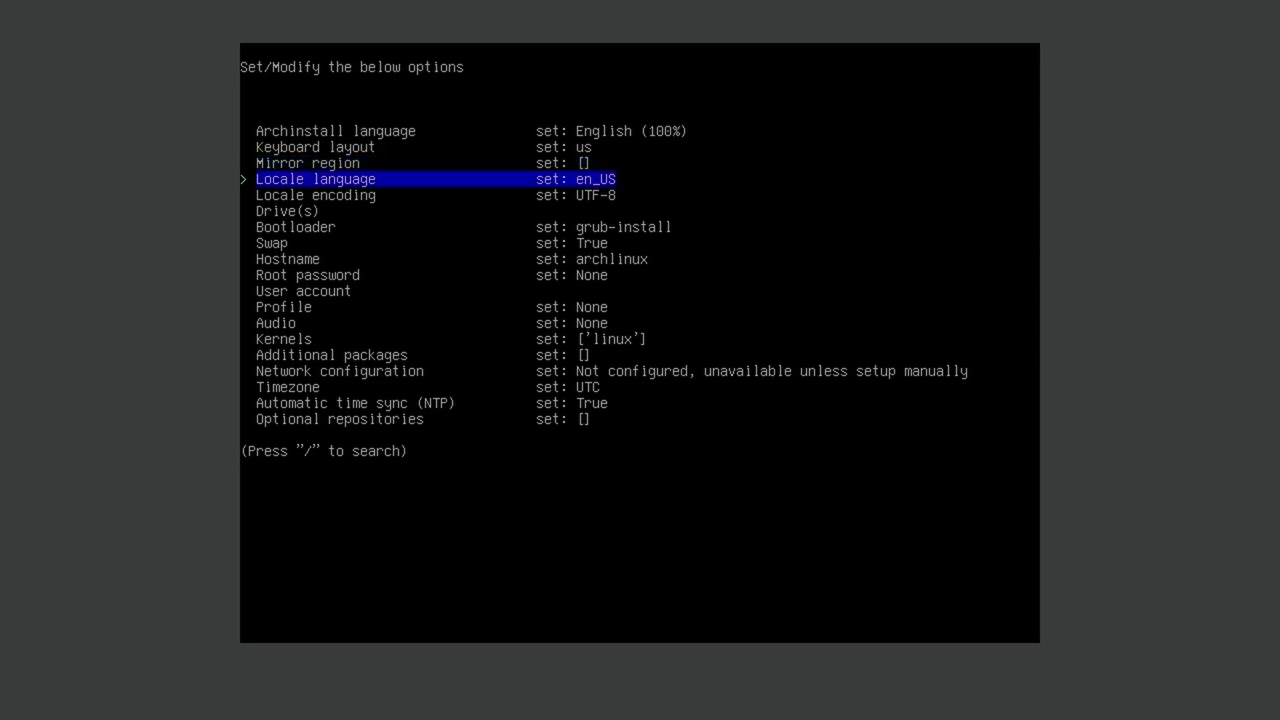
pyautogui.press('Down')
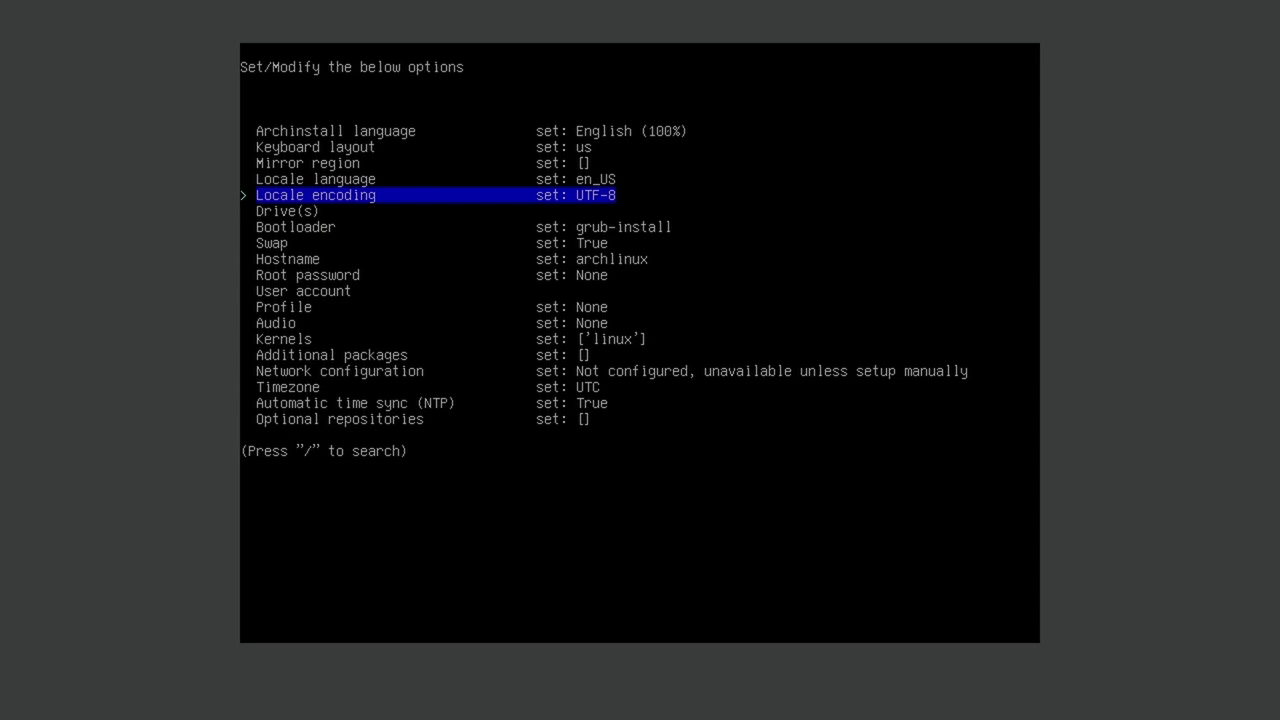
pyautogui.press('Down')
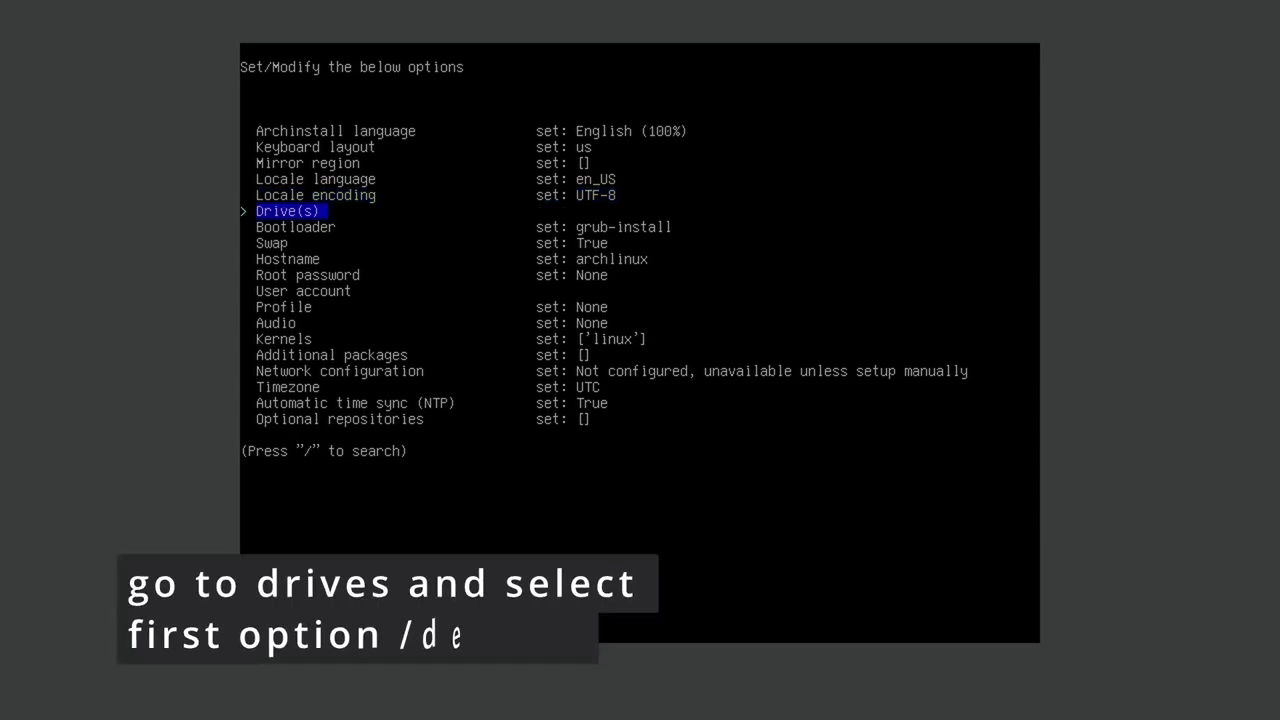
pyautogui.press('Return')
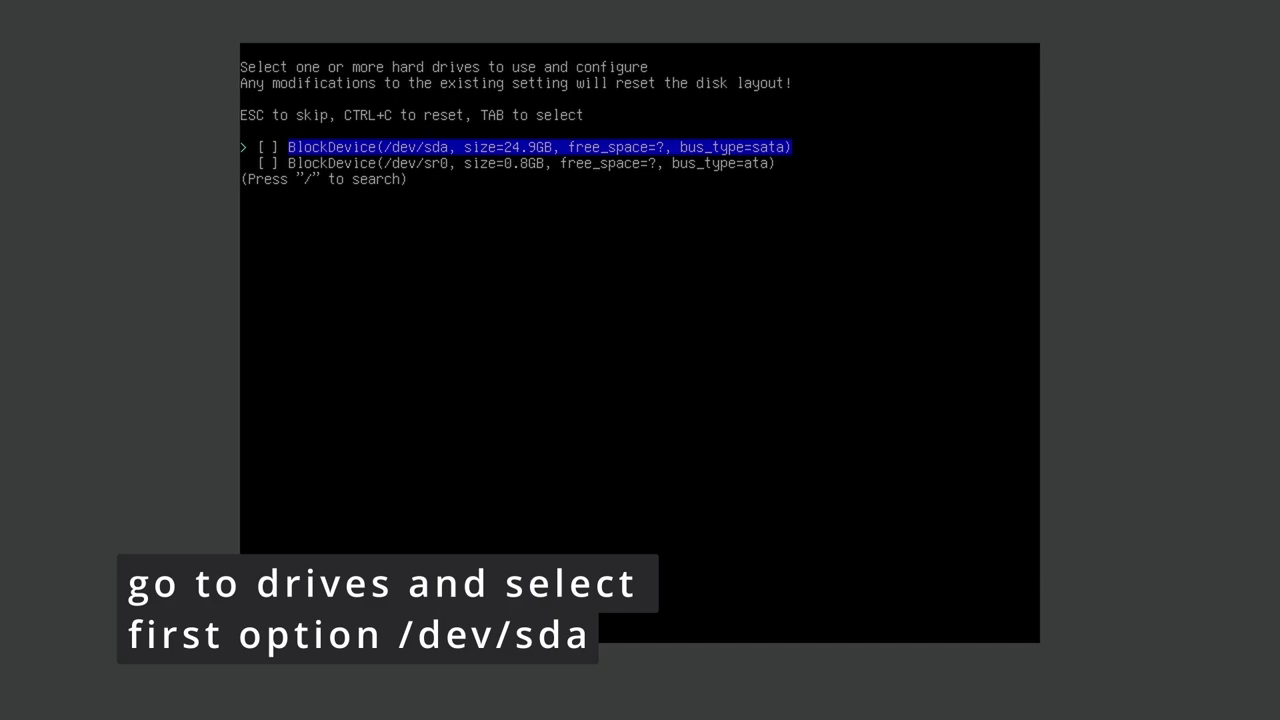
pyautogui.press('Return')
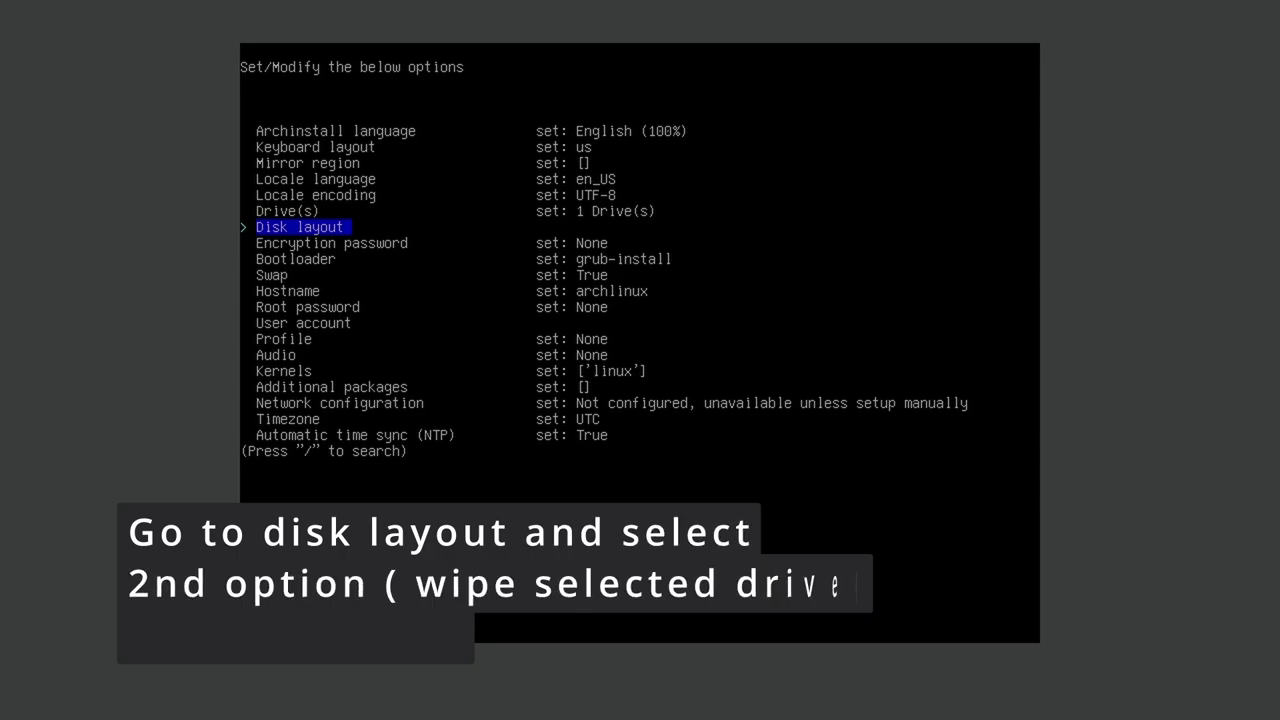
# Set the disk layout to wipe all selected drives with a best-effort default partition layout, using ext4 for the main partition.
pyautogui.press('Return')
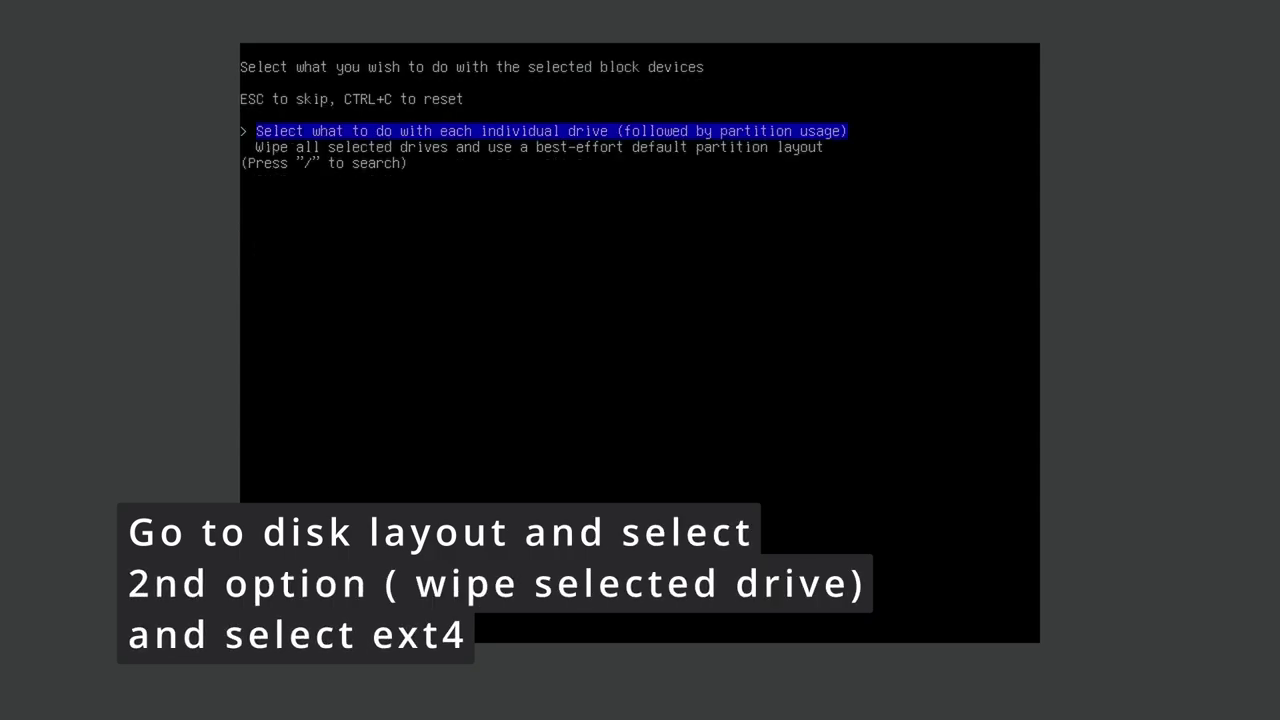
pyautogui.press('Down')
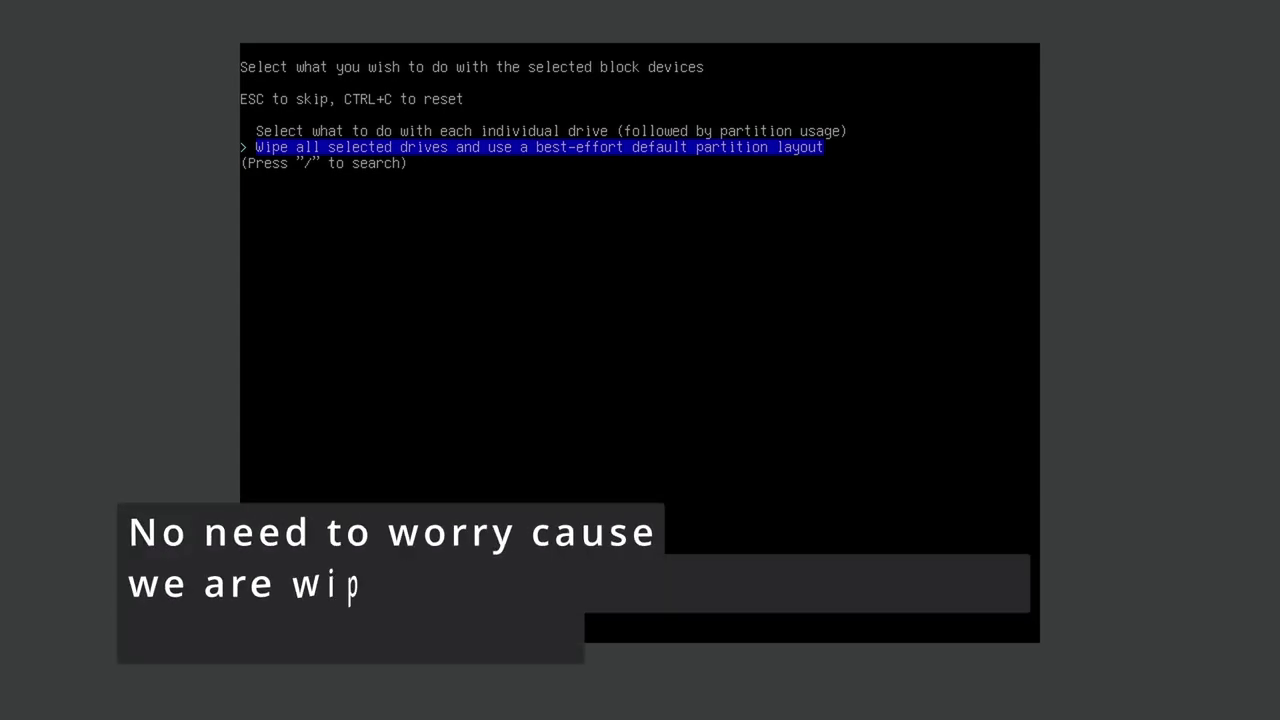
pyautogui.press('Return')
pyautogui.press('Down')
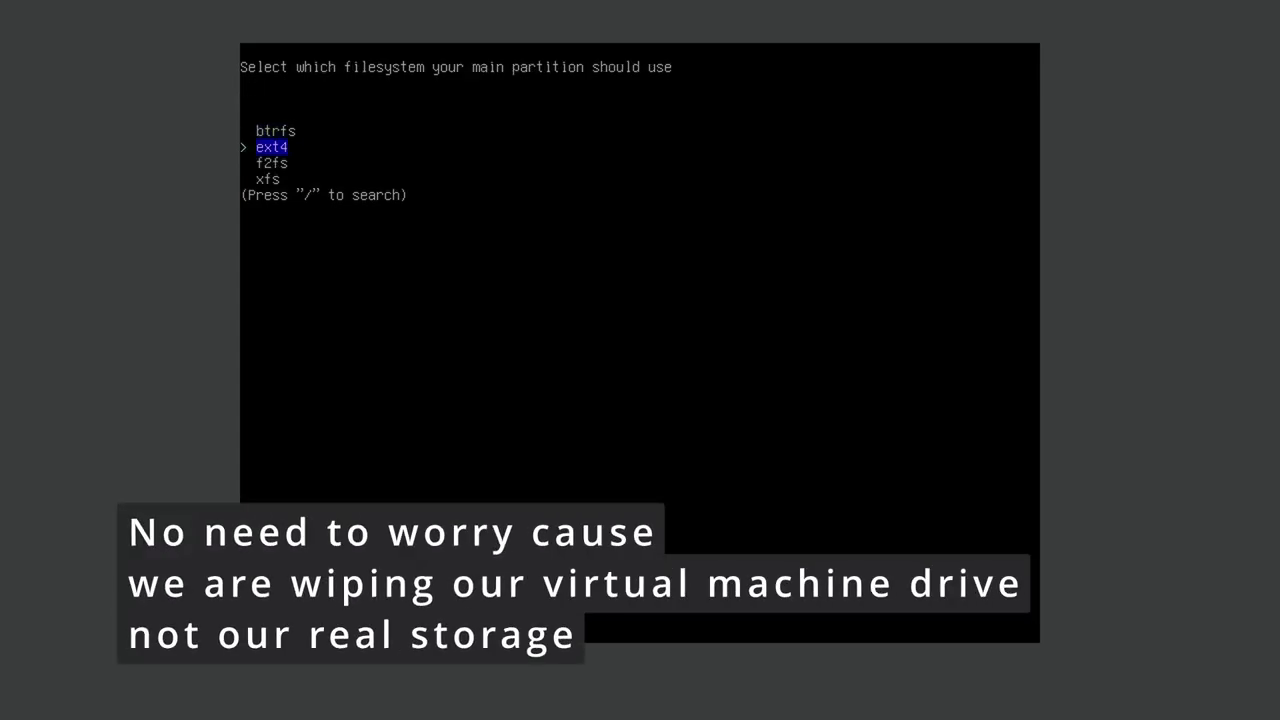
pyautogui.press('Return')
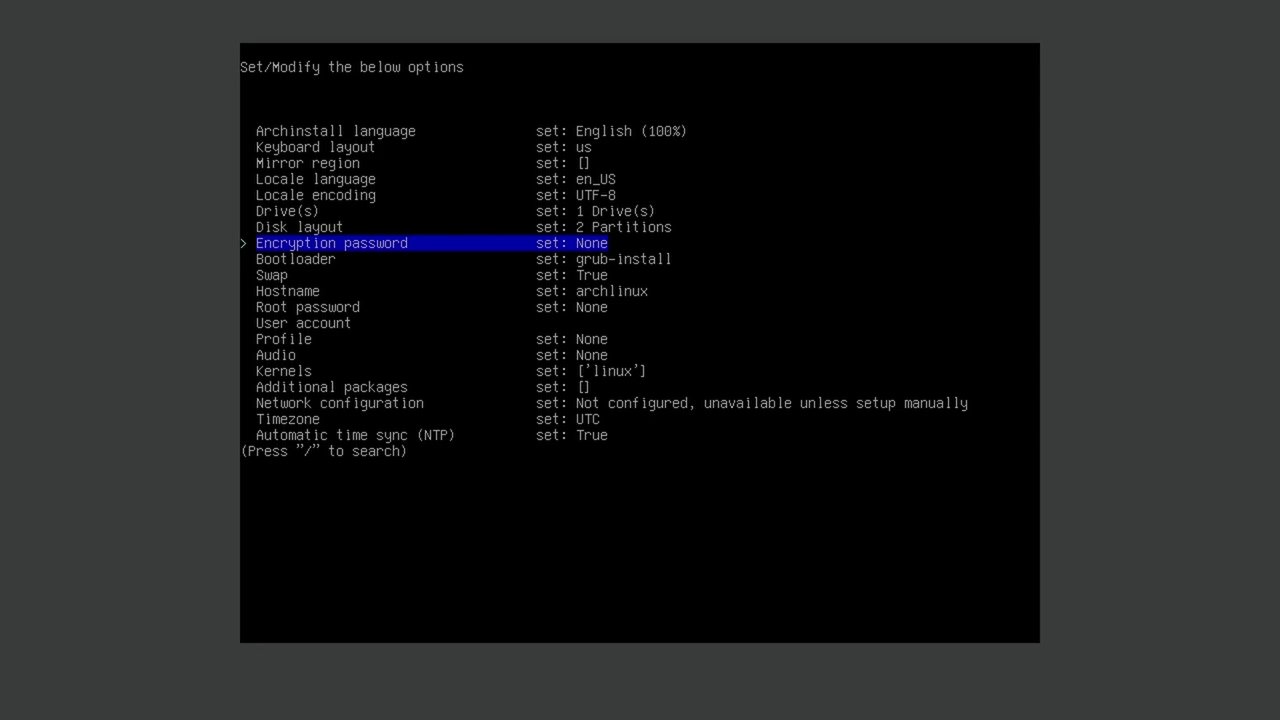
# Set the root password and repeat it for verification.
pyautogui.press('Down')
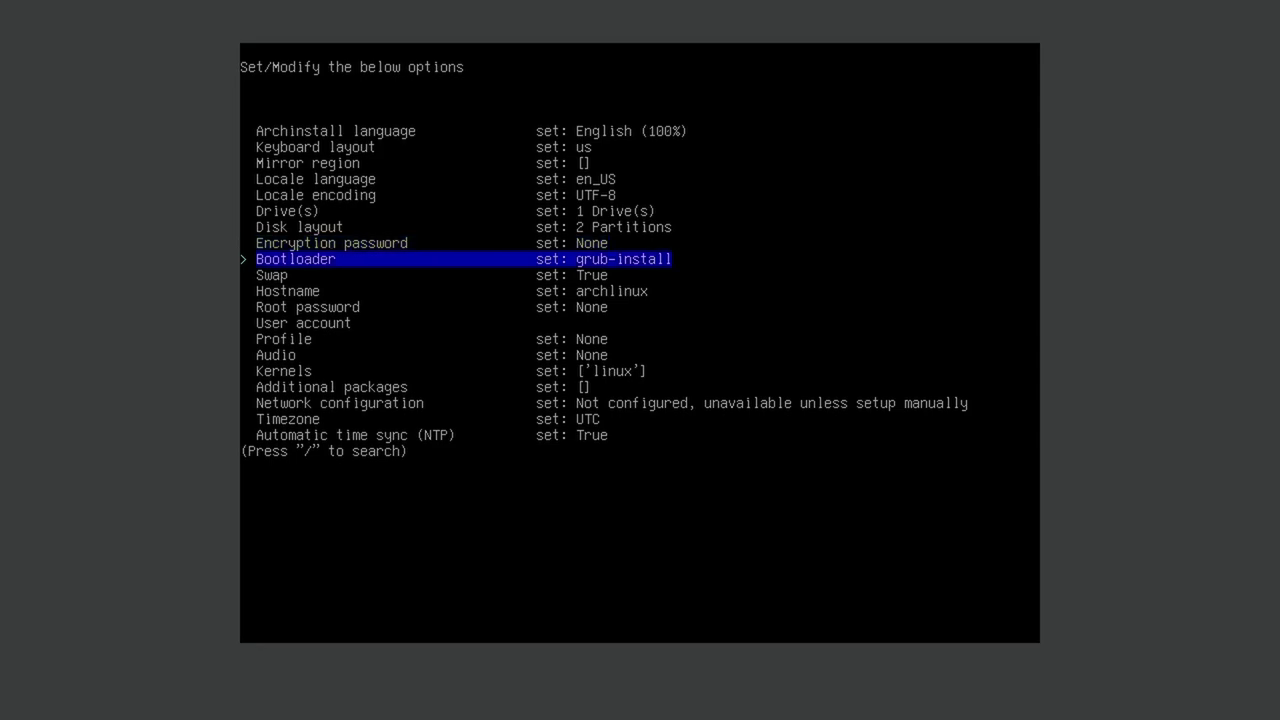
pyautogui.press('Down')
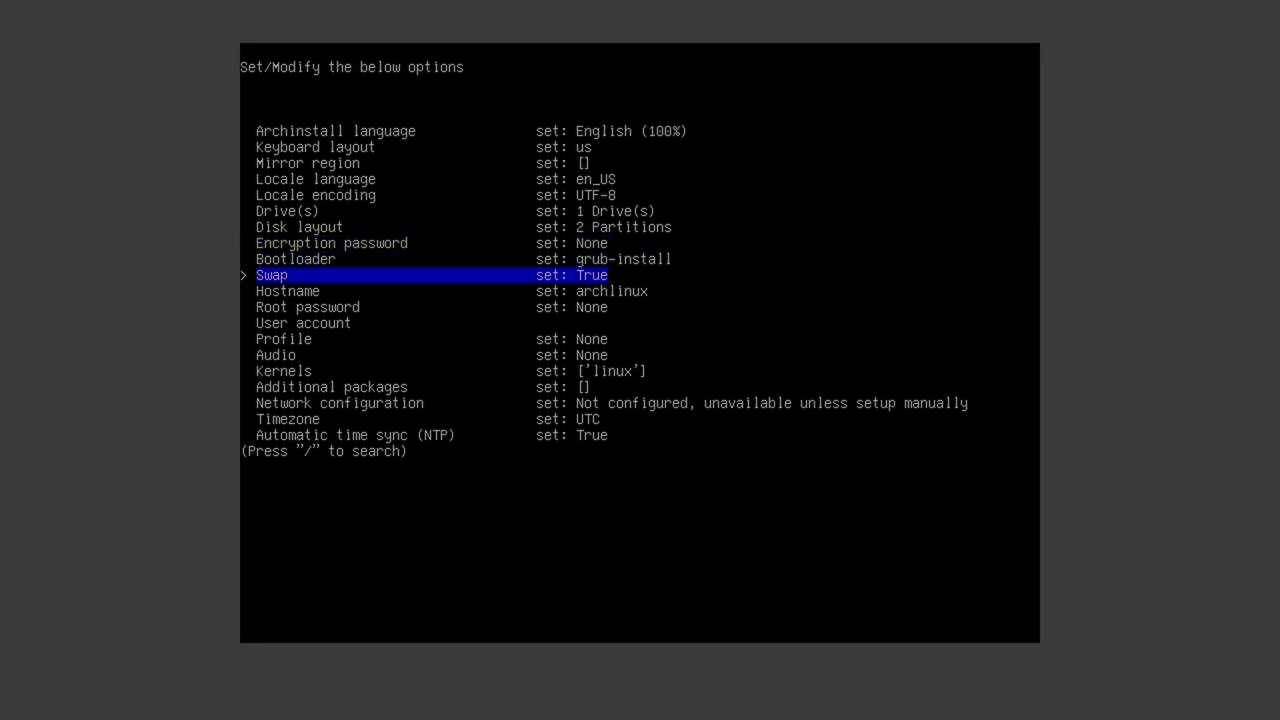
pyautogui.press('Down')
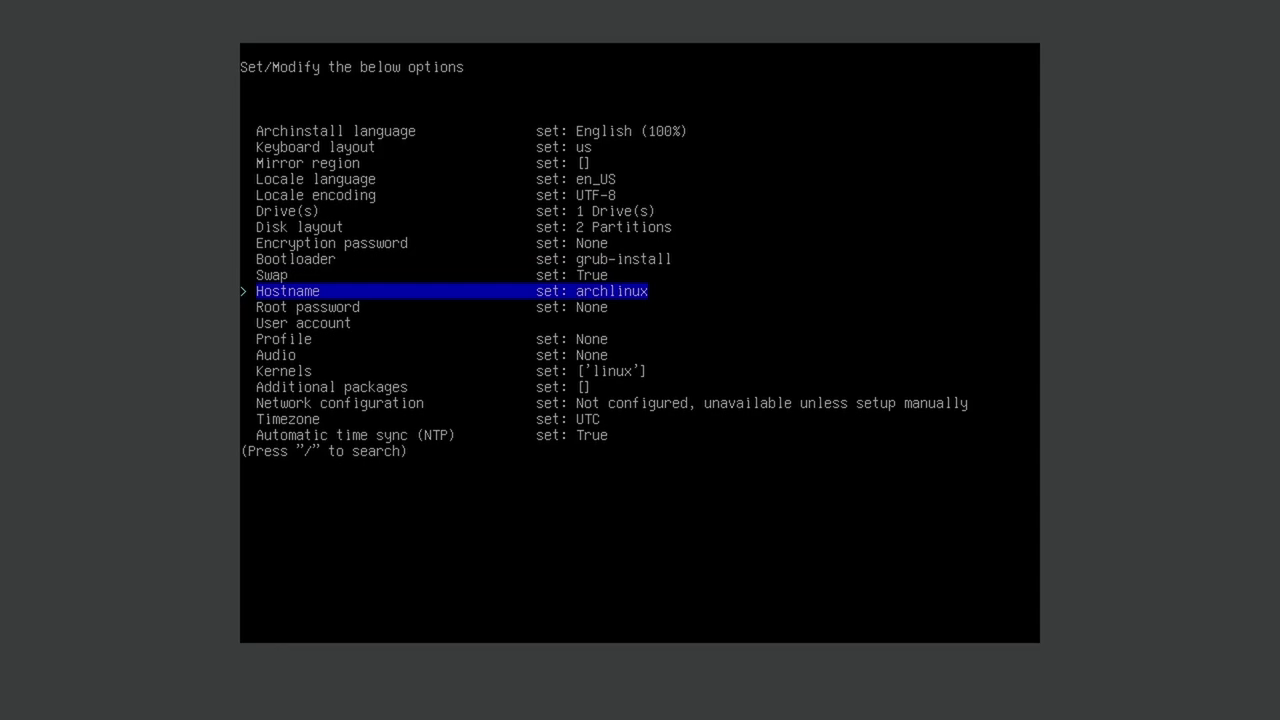
pyautogui.press('Down')
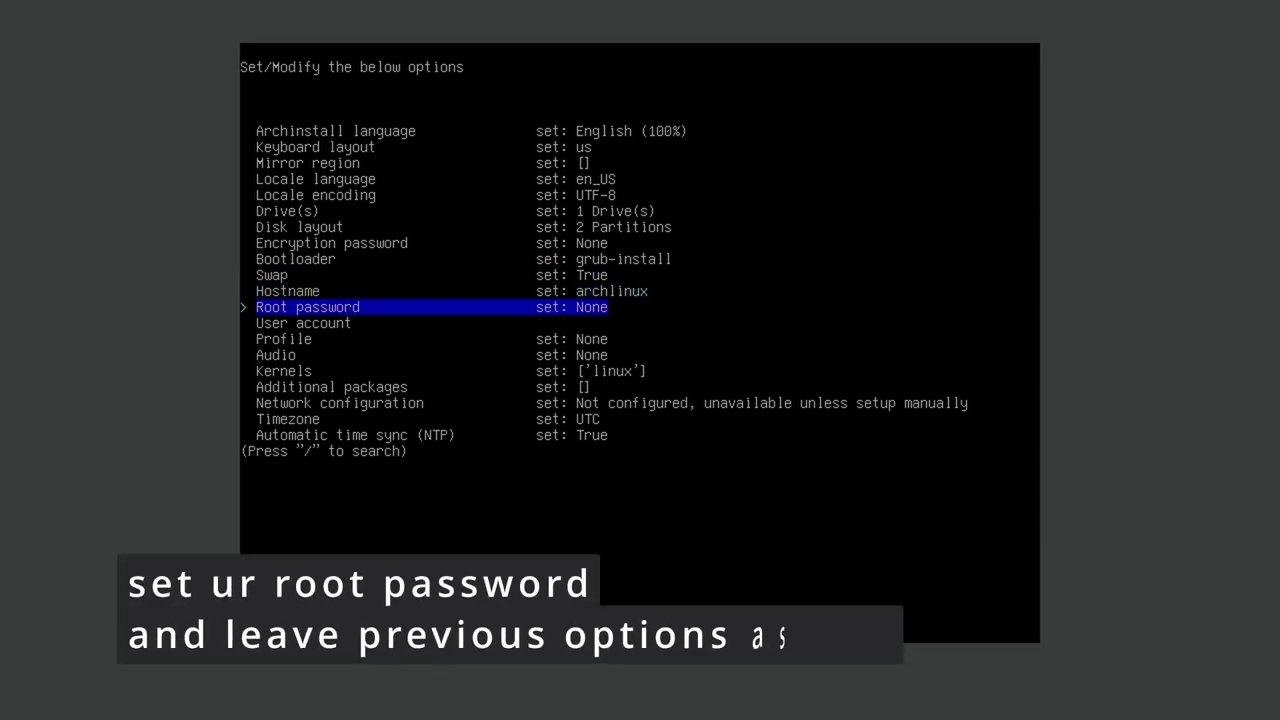
pyautogui.press('Return')
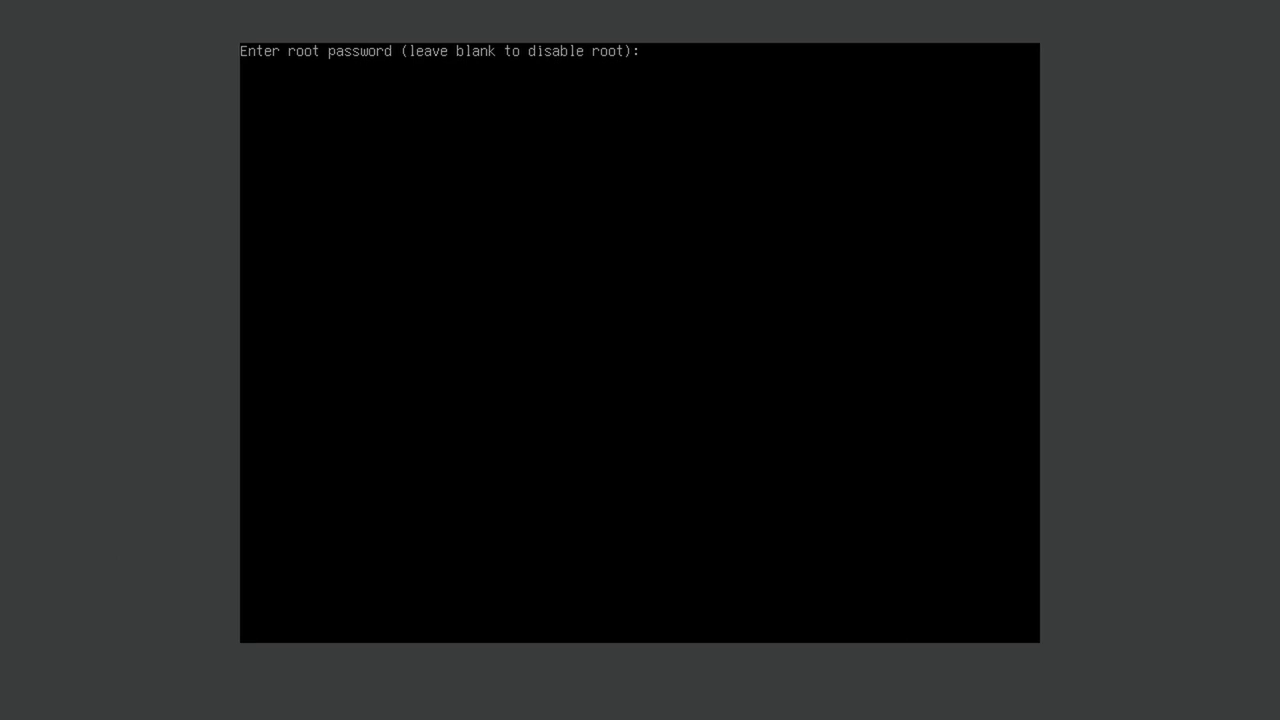
pyautogui.press('Return')
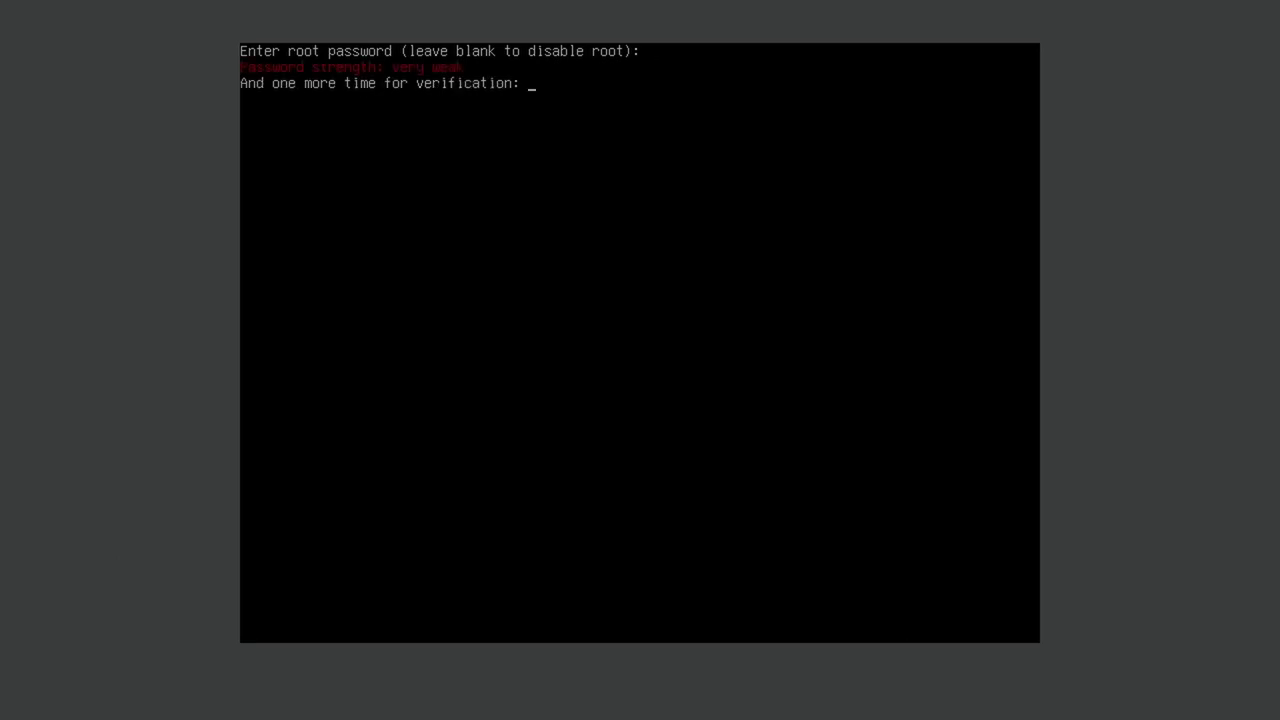
pyautogui.press('Return')
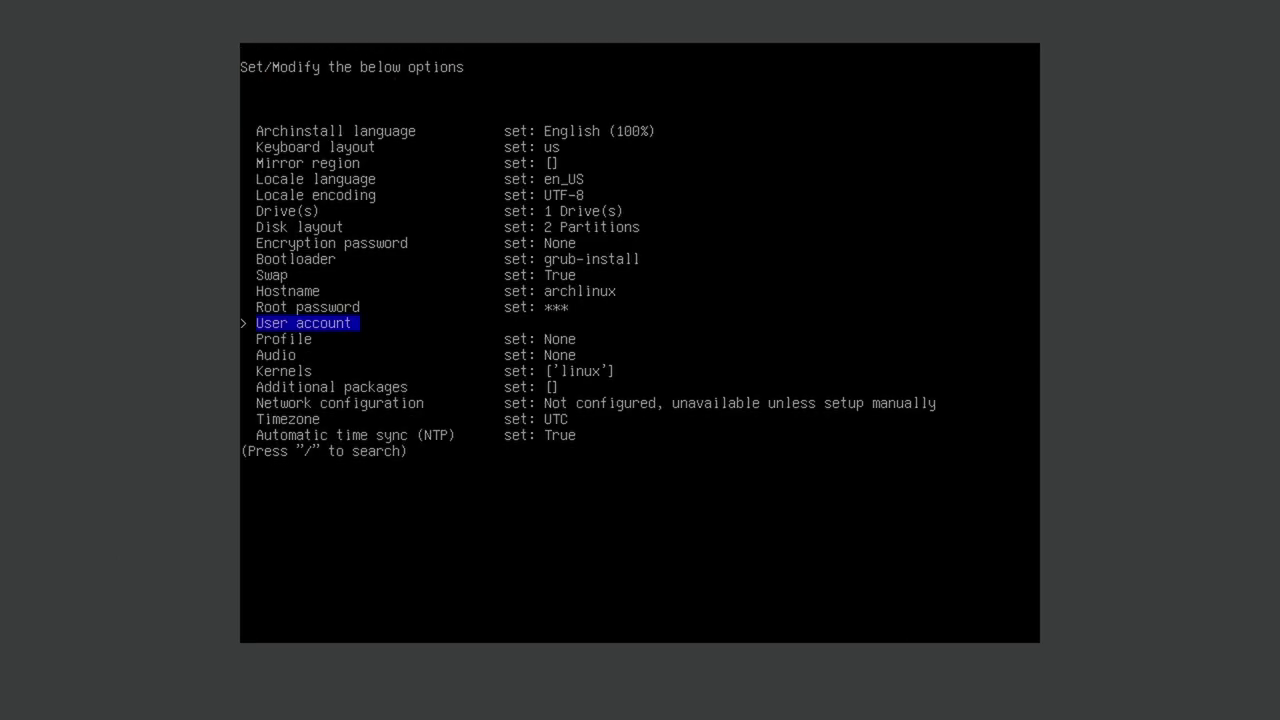
# Add a user account with its username and password, make it a superuser (sudo), and confirm the user list.
pyautogui.press('Return')
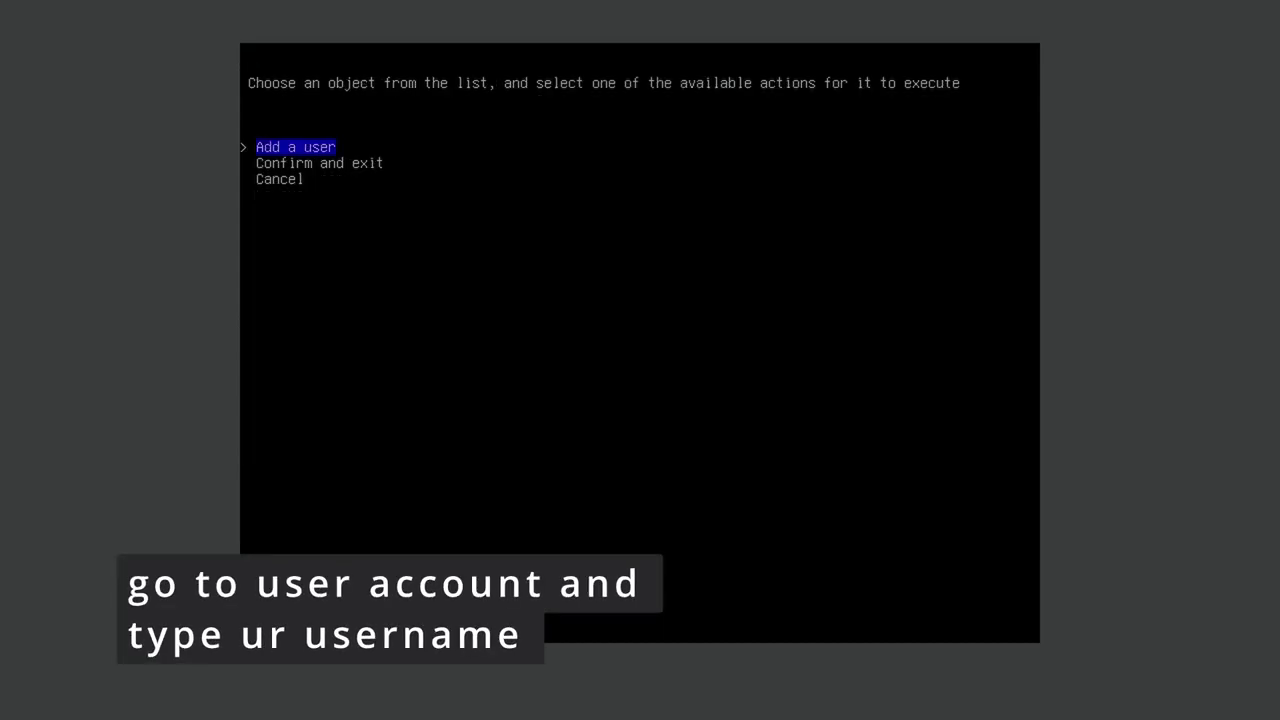
pyautogui.press('Return')
pyautogui.write('sandip')
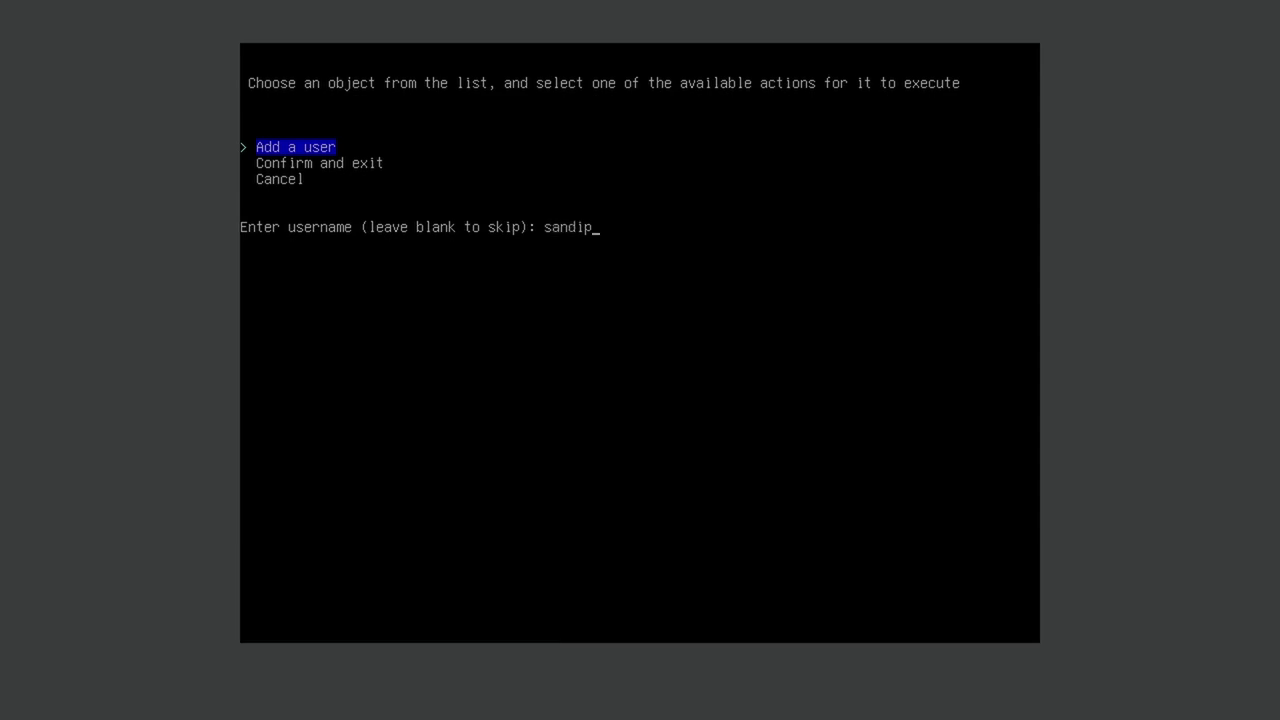
pyautogui.press('Return')
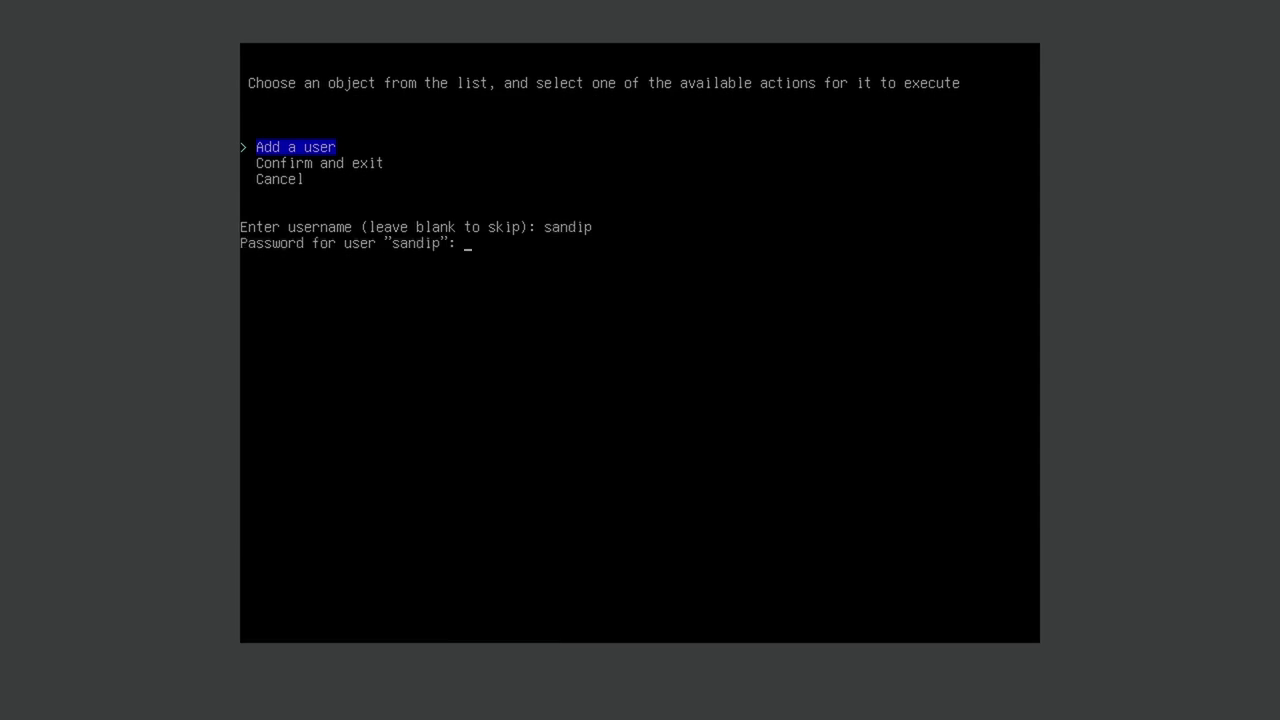
pyautogui.press('Return')
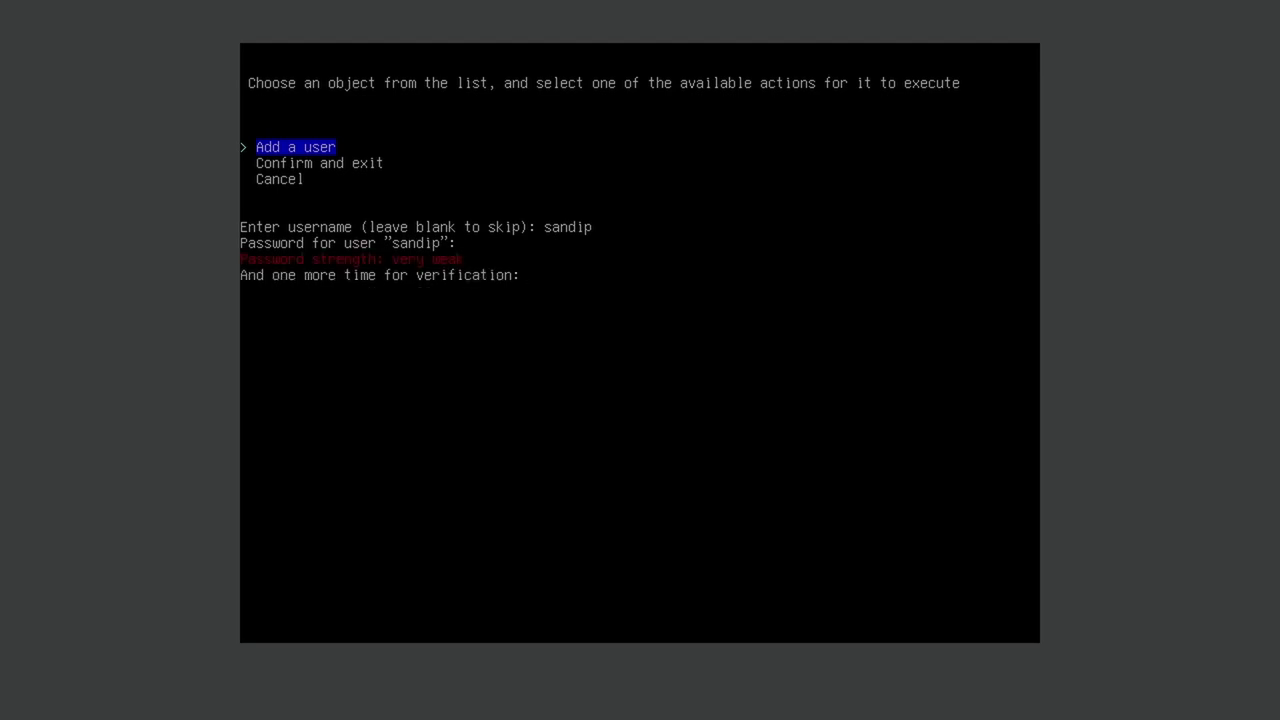
pyautogui.press('Return')
pyautogui.press('Down')
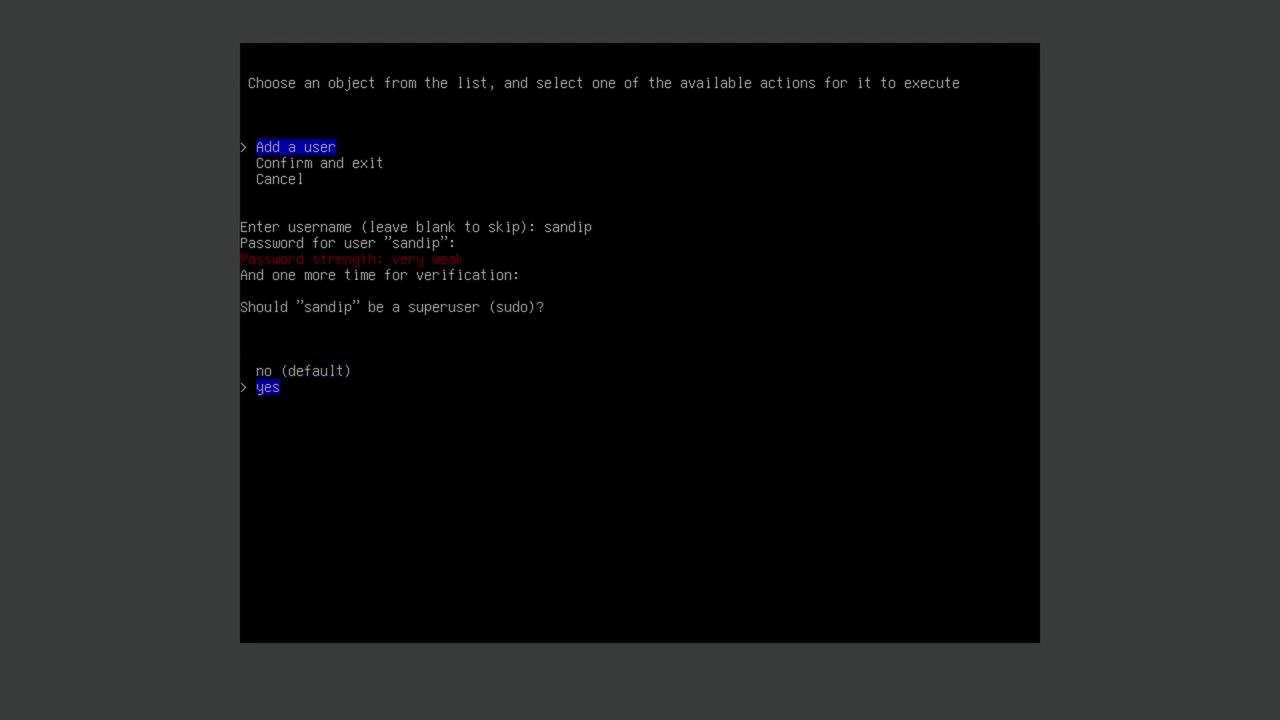
pyautogui.press('Return')
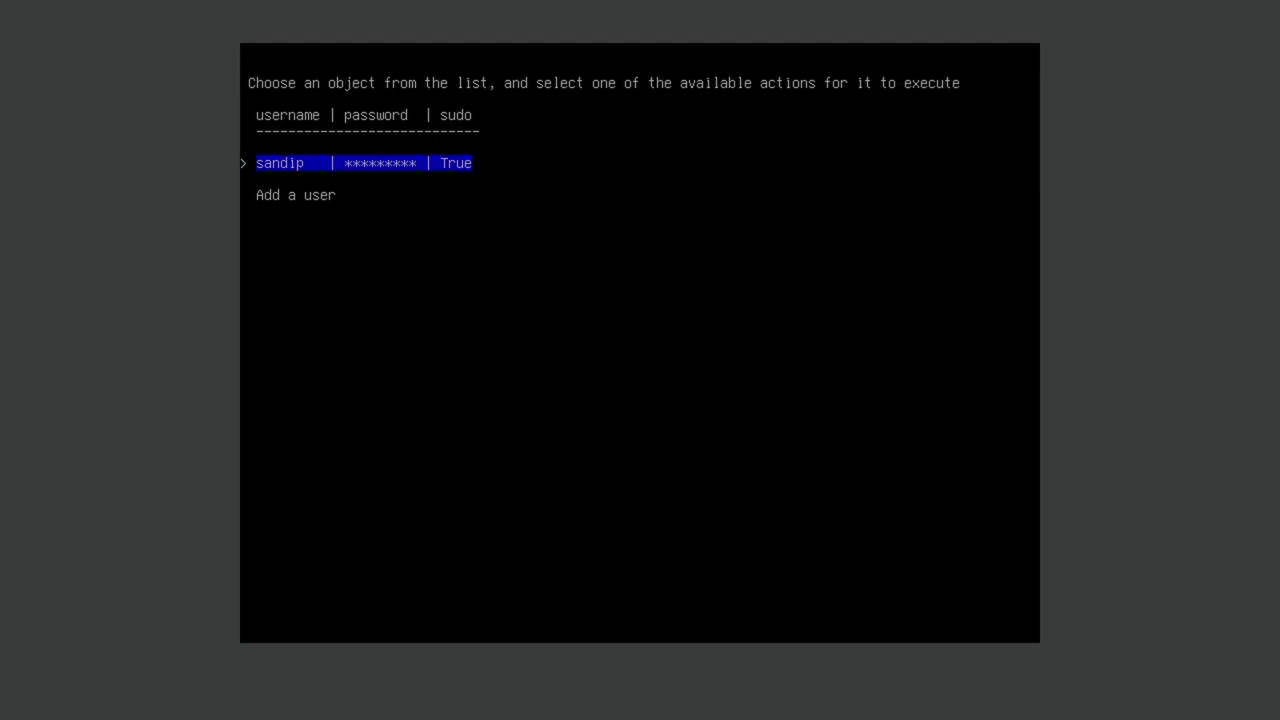
pyautogui.press('Down')
pyautogui.press('Down')
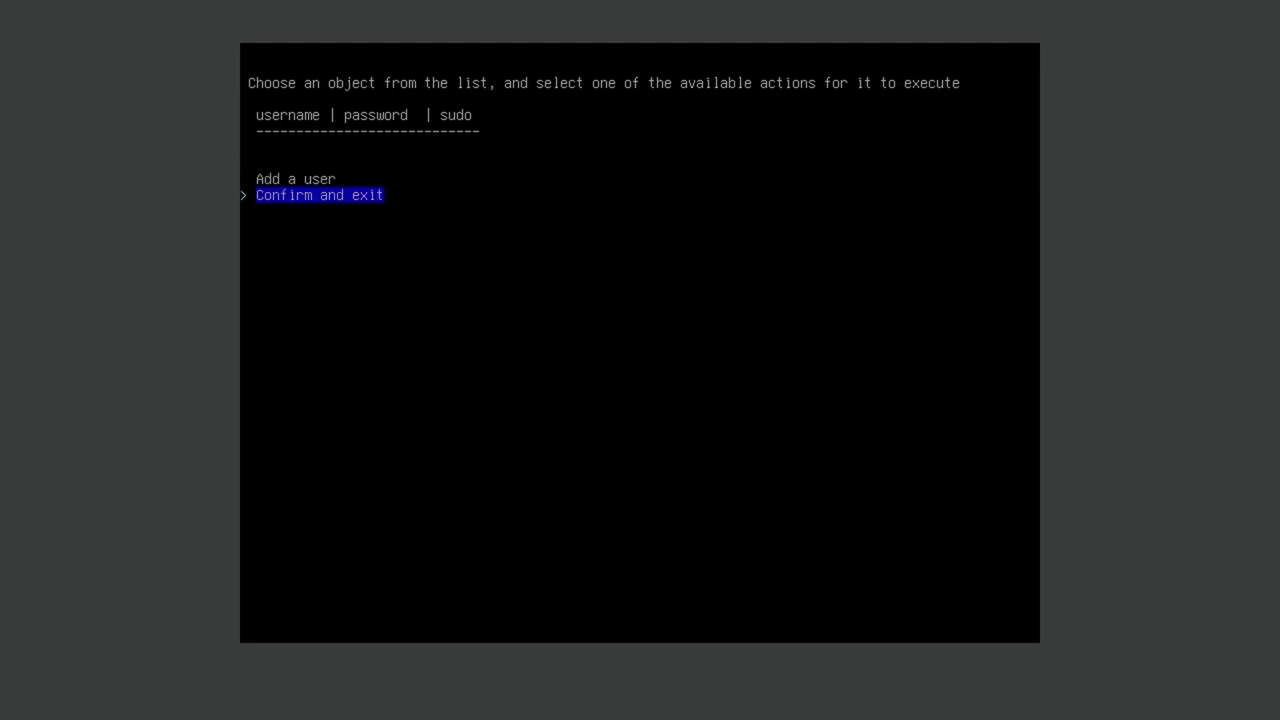
pyautogui.press('Return')
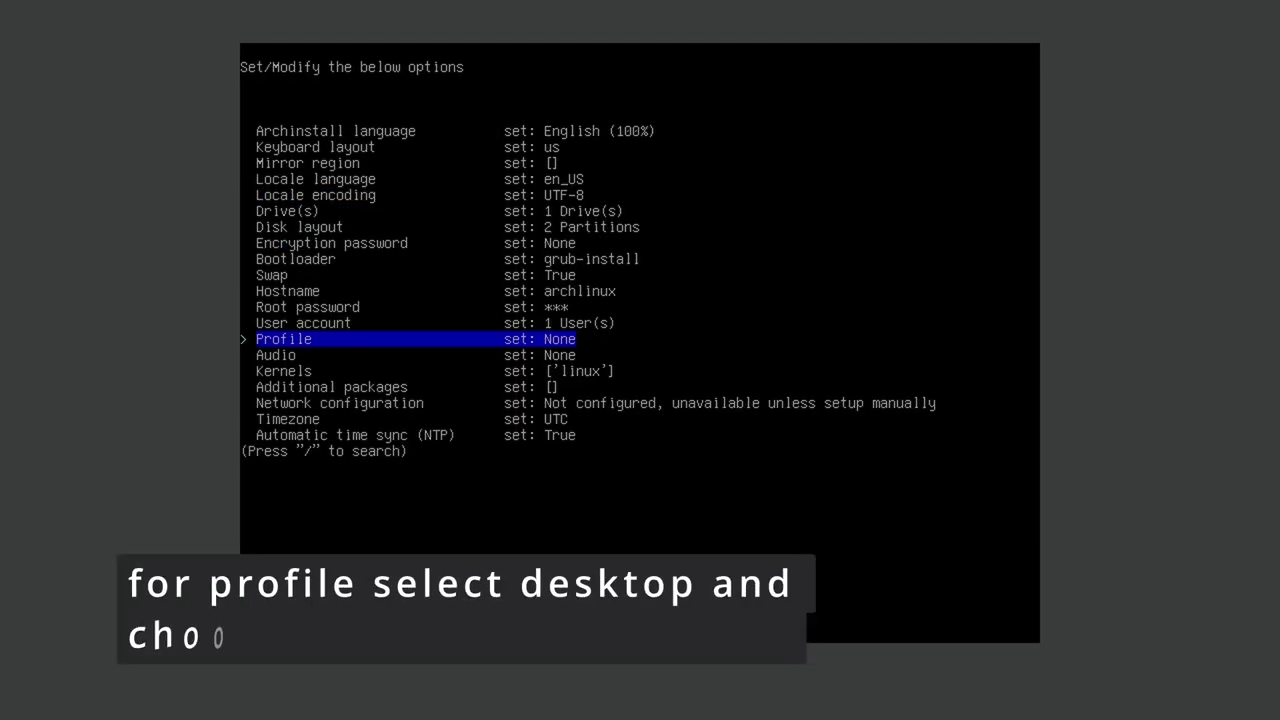
# Set the installation profile to desktop and choose its desktop environment.
pyautogui.press('Return')
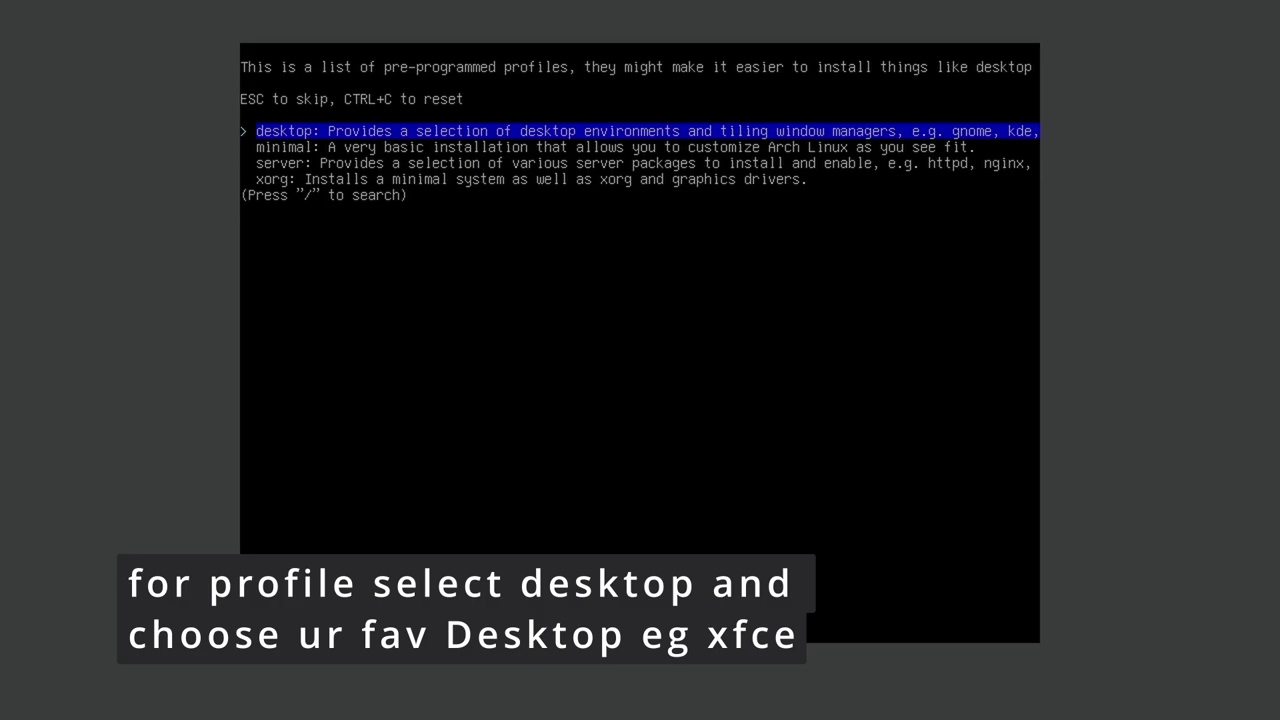
pyautogui.press('Return')
pyautogui.press('Down')
pyautogui.press('Down')
pyautogui.press('Down')
pyautogui.press('Down')
pyautogui.press('Down')
pyautogui.press('Down')
pyautogui.press('Down')
pyautogui.press('Down')
pyautogui.press('Down')
pyautogui.press('Down')
pyautogui.press('Down')
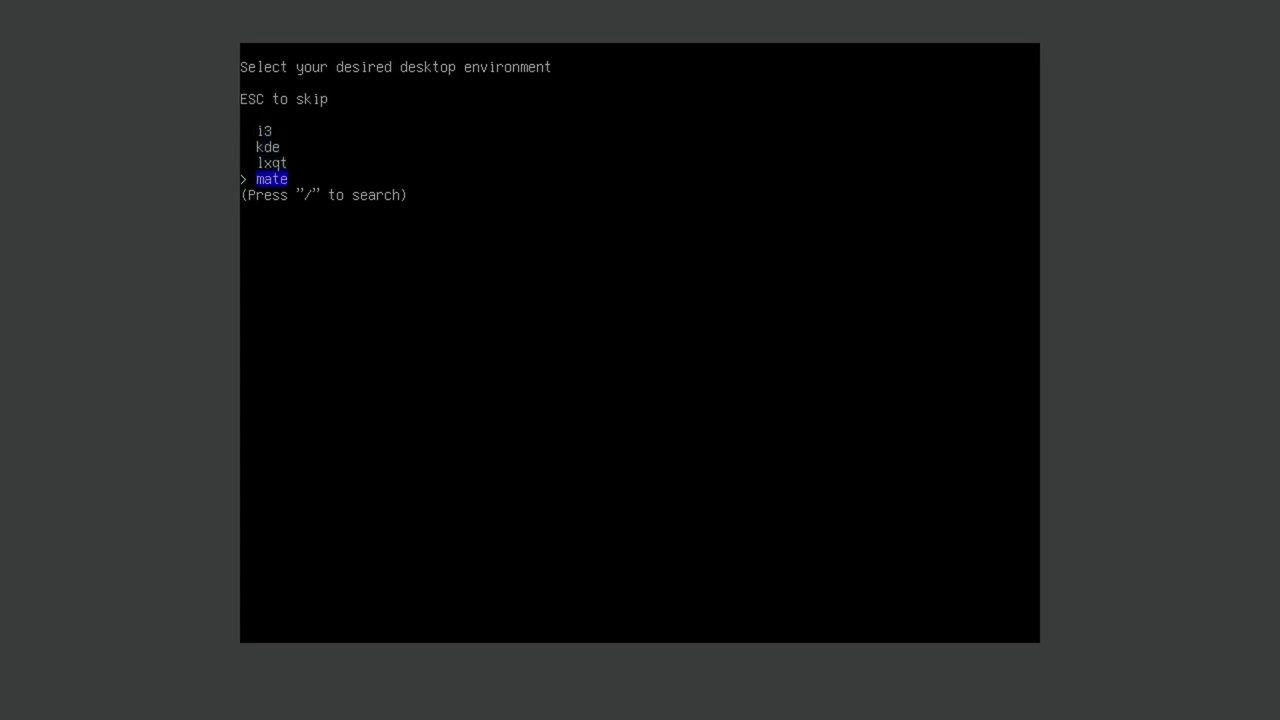
pyautogui.press('Down')
pyautogui.press('Down')
pyautogui.press('Down')
pyautogui.press('Up')
pyautogui.press('Return')
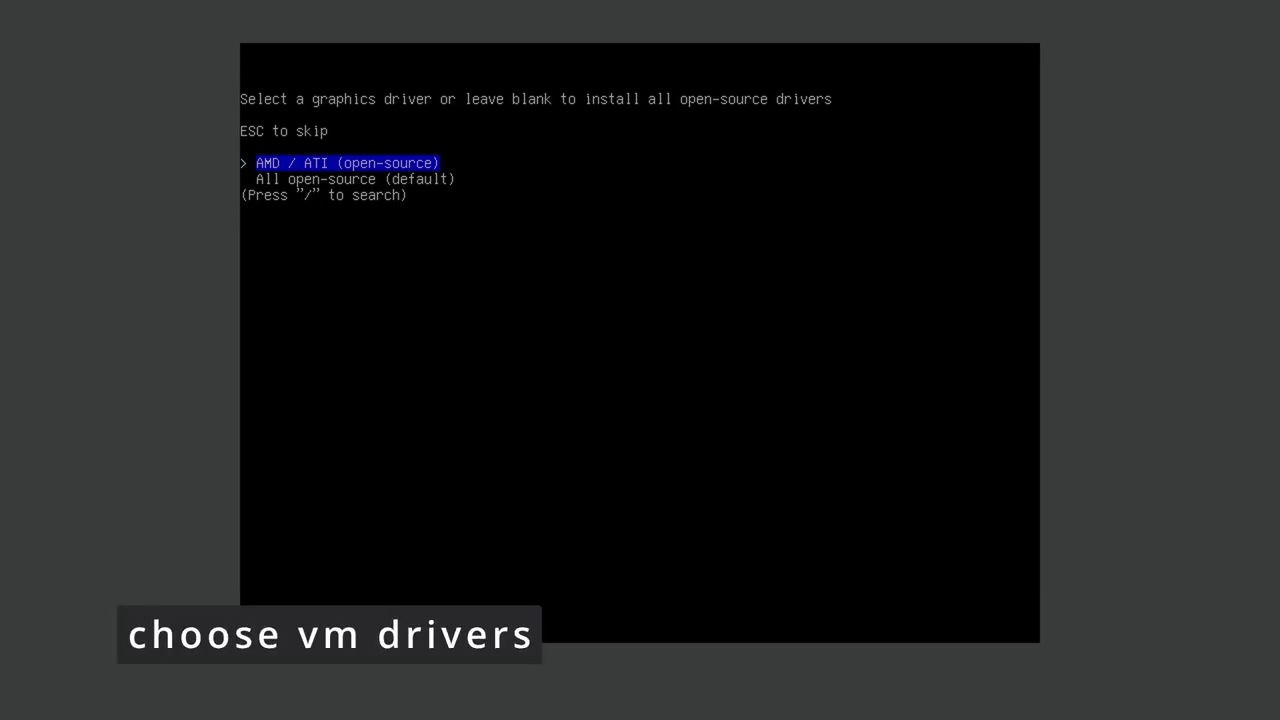
# Choose the VMware / VirtualBox (open-source) graphics driver and set the audio server to pipewire.
pyautogui.press('Down')
pyautogui.press('Down')
pyautogui.press('Down')
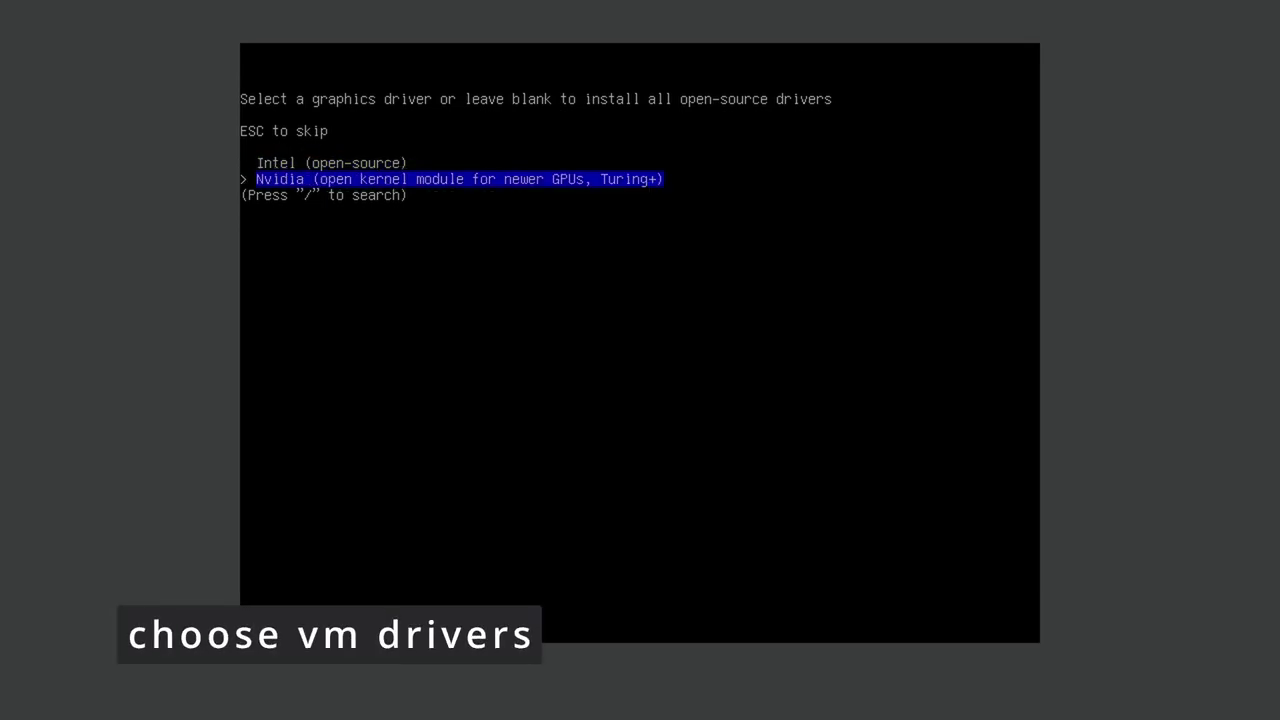
pyautogui.press('Down')
pyautogui.press('Down')
pyautogui.press('Down')
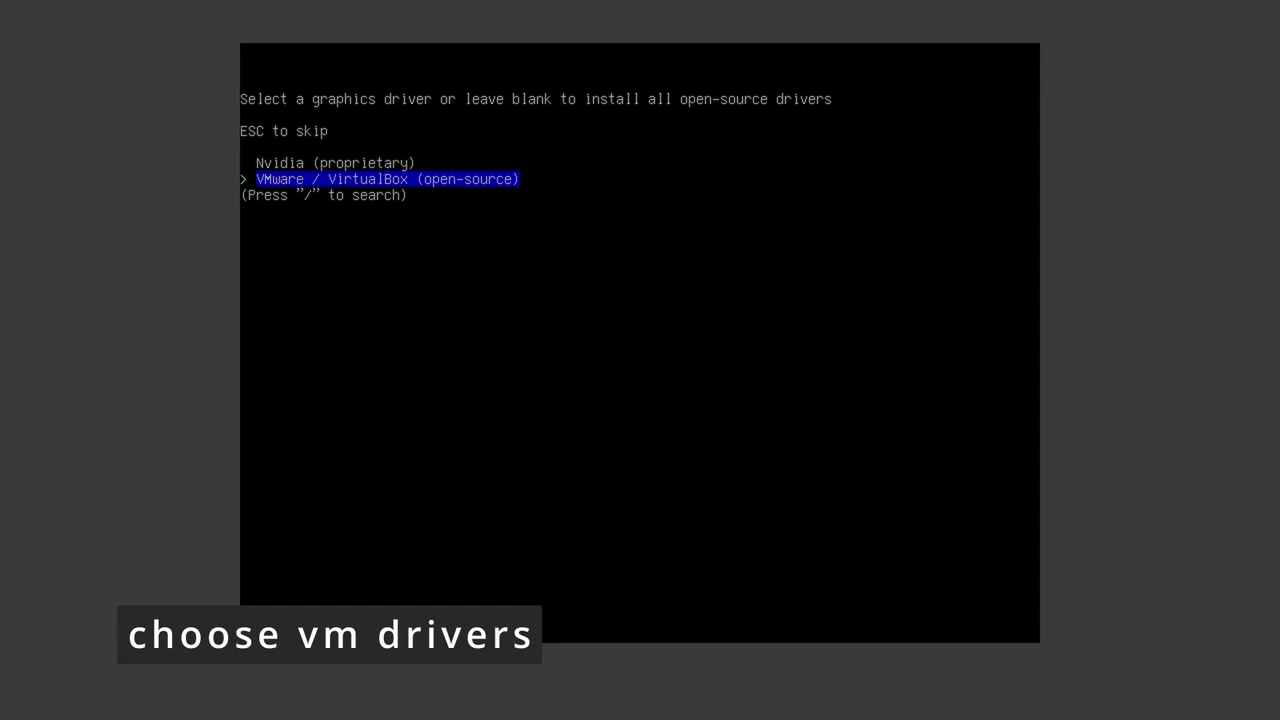
pyautogui.press('Return')
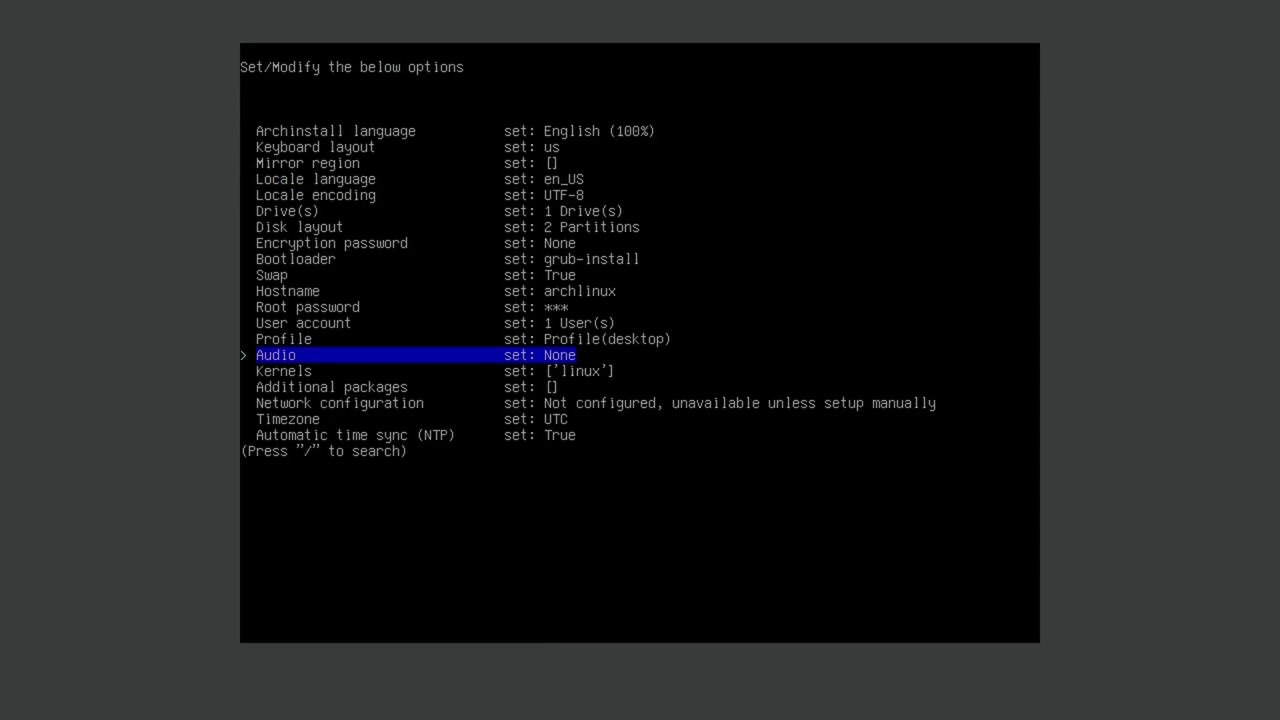
pyautogui.press('Return')
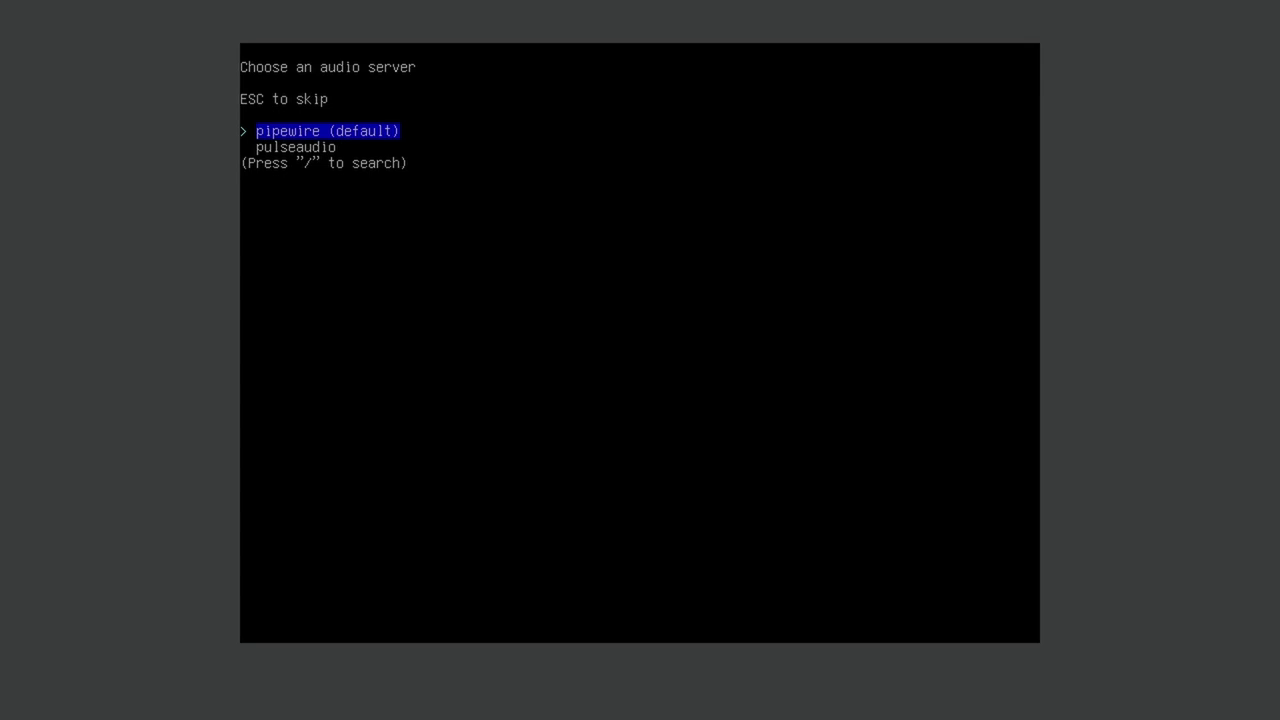
pyautogui.press('Return')
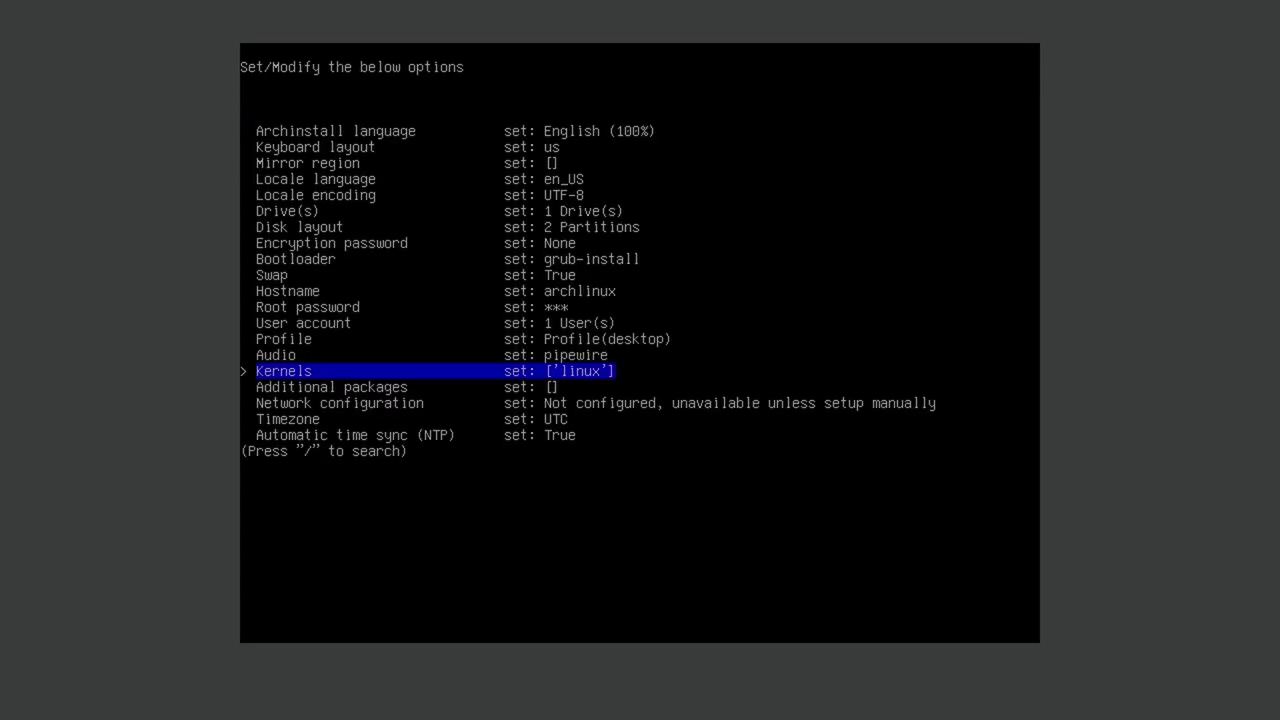
# Confirm the standard linux kernel as the only kernel to install, leaving linux-lts unselected.
pyautogui.press('Return')
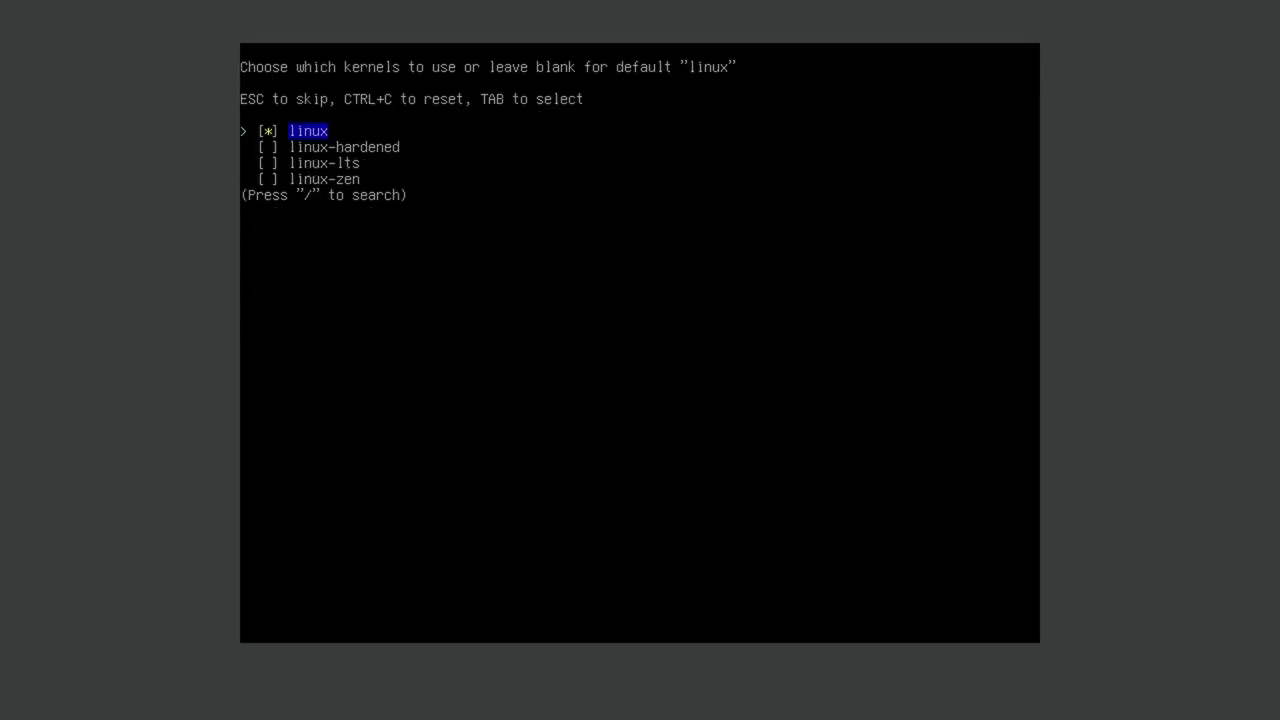
pyautogui.press('Down')
pyautogui.press('Down')
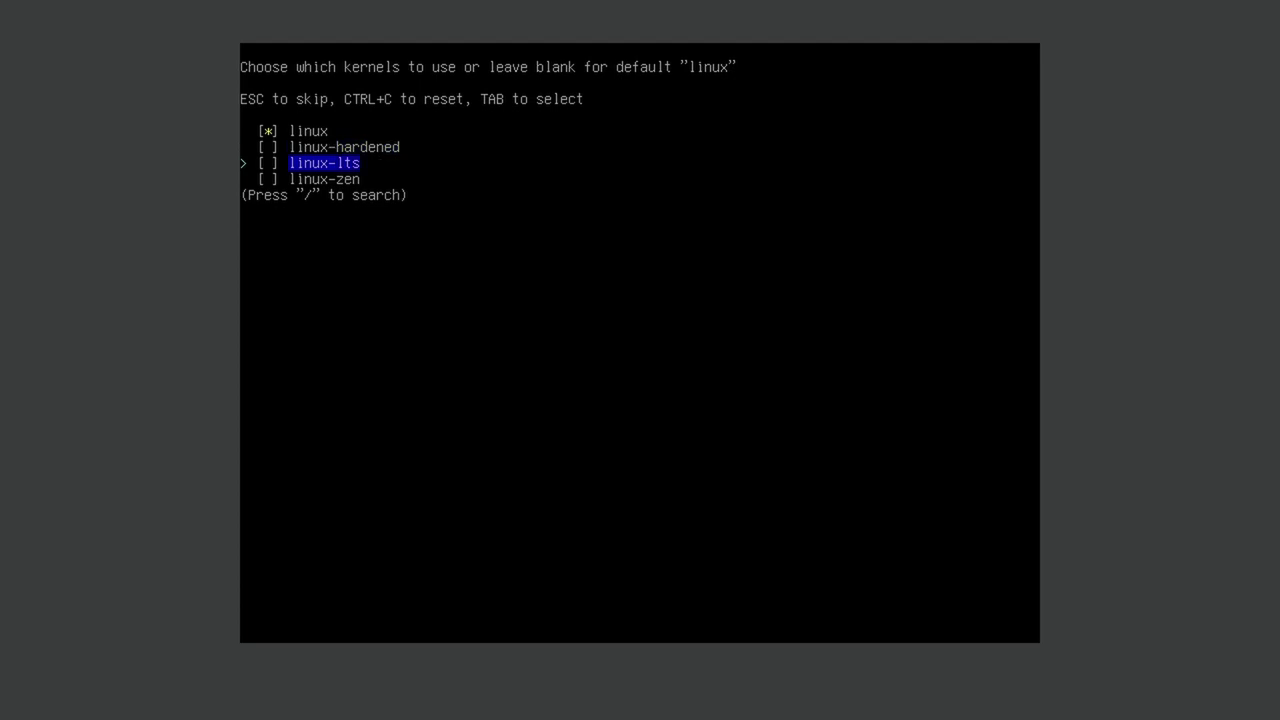
pyautogui.press('space')
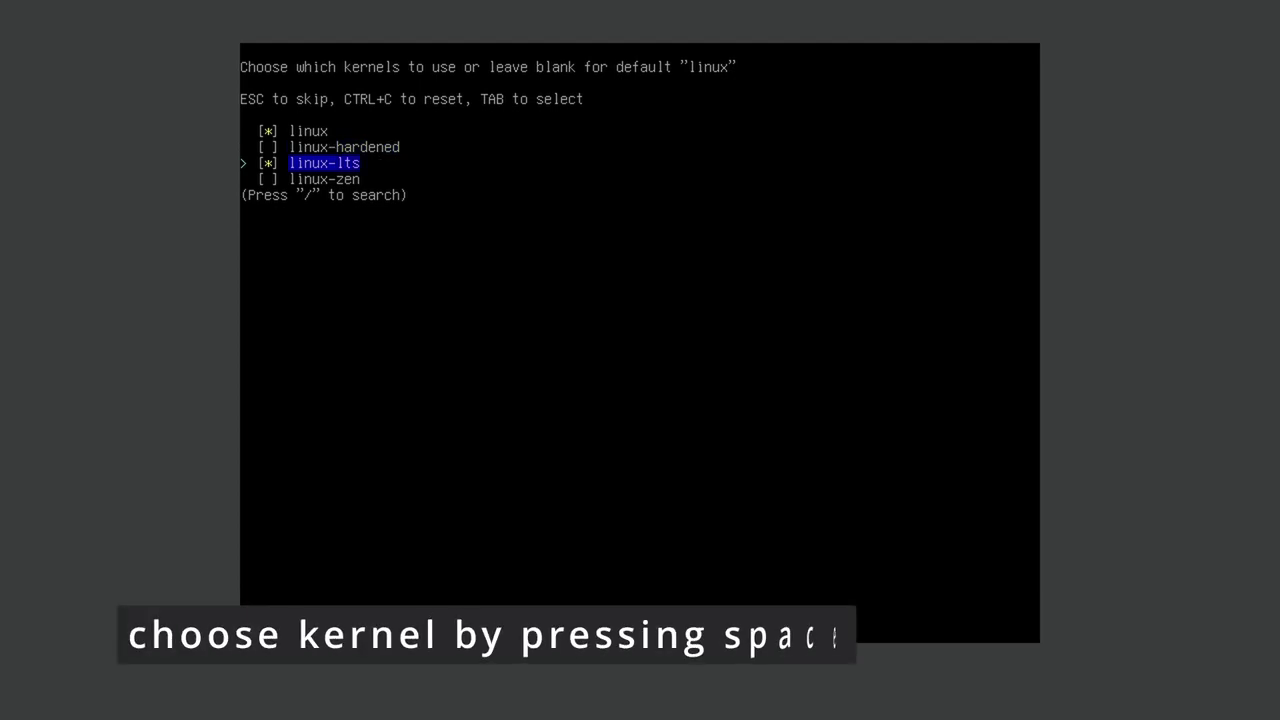
pyautogui.press('space')
pyautogui.press('Up')
pyautogui.press('Up')
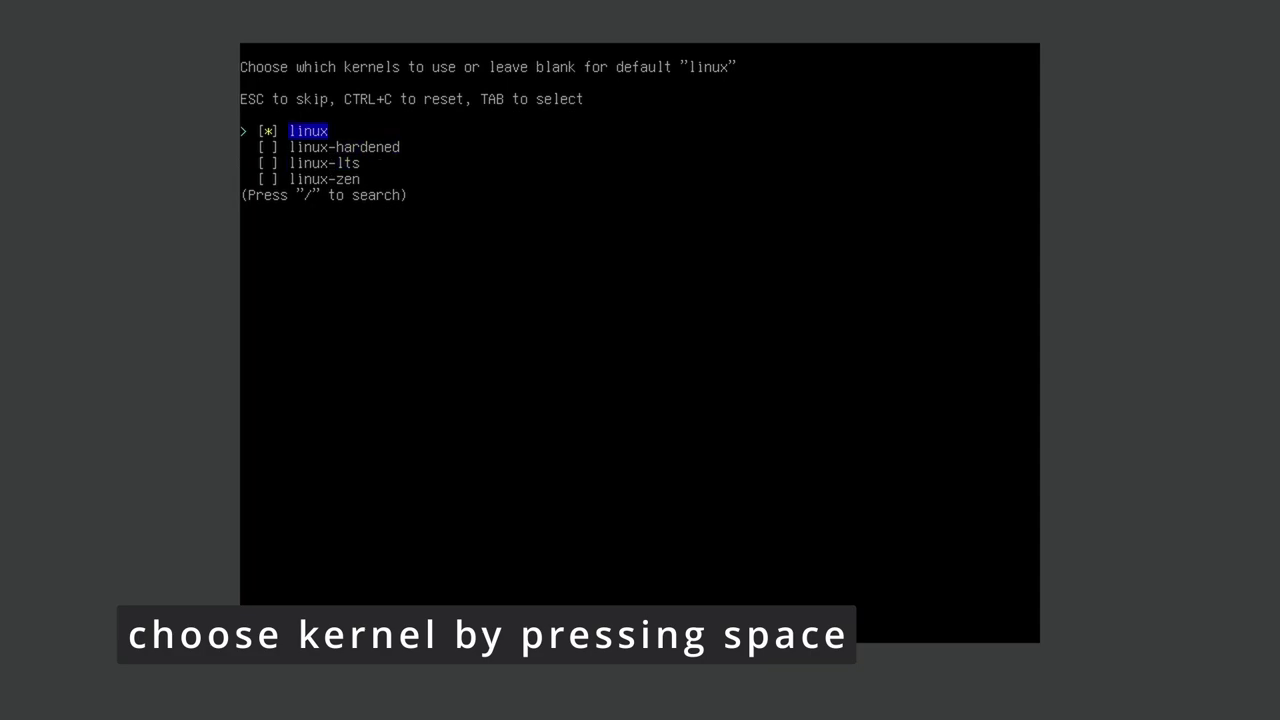
pyautogui.press('Return')
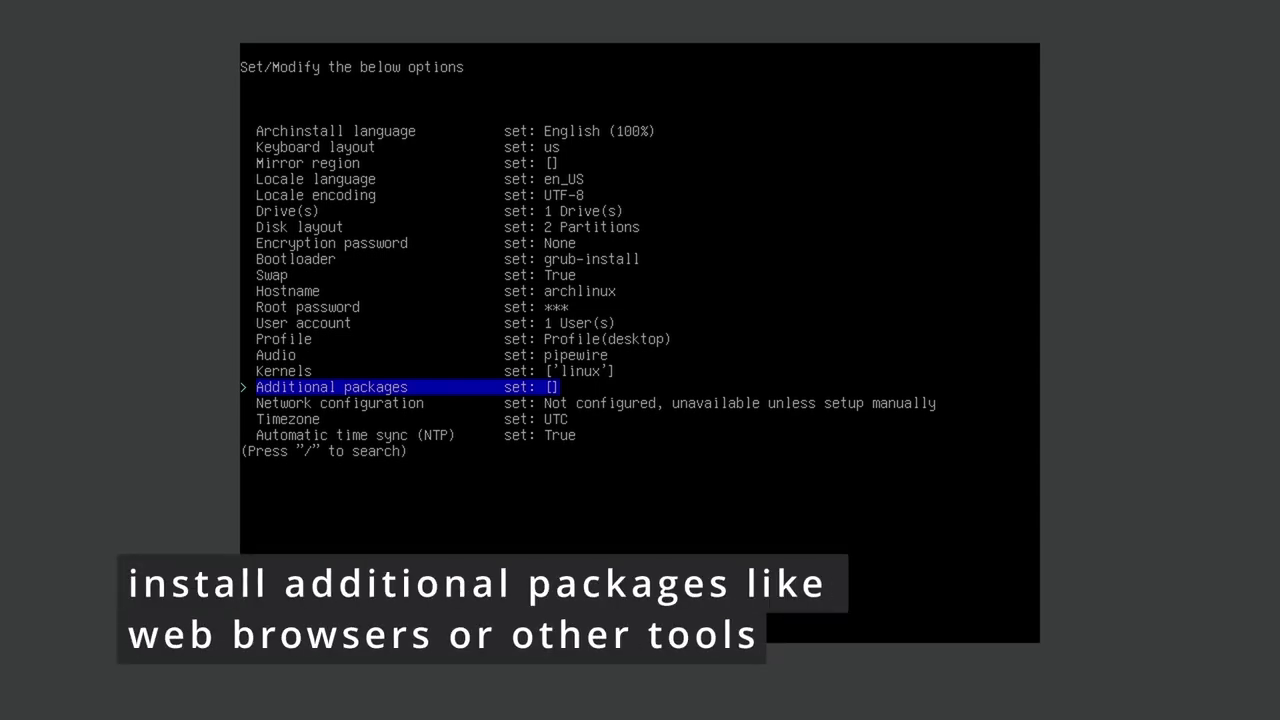
# Add vlc to the additional packages to install.
pyautogui.press('Return')
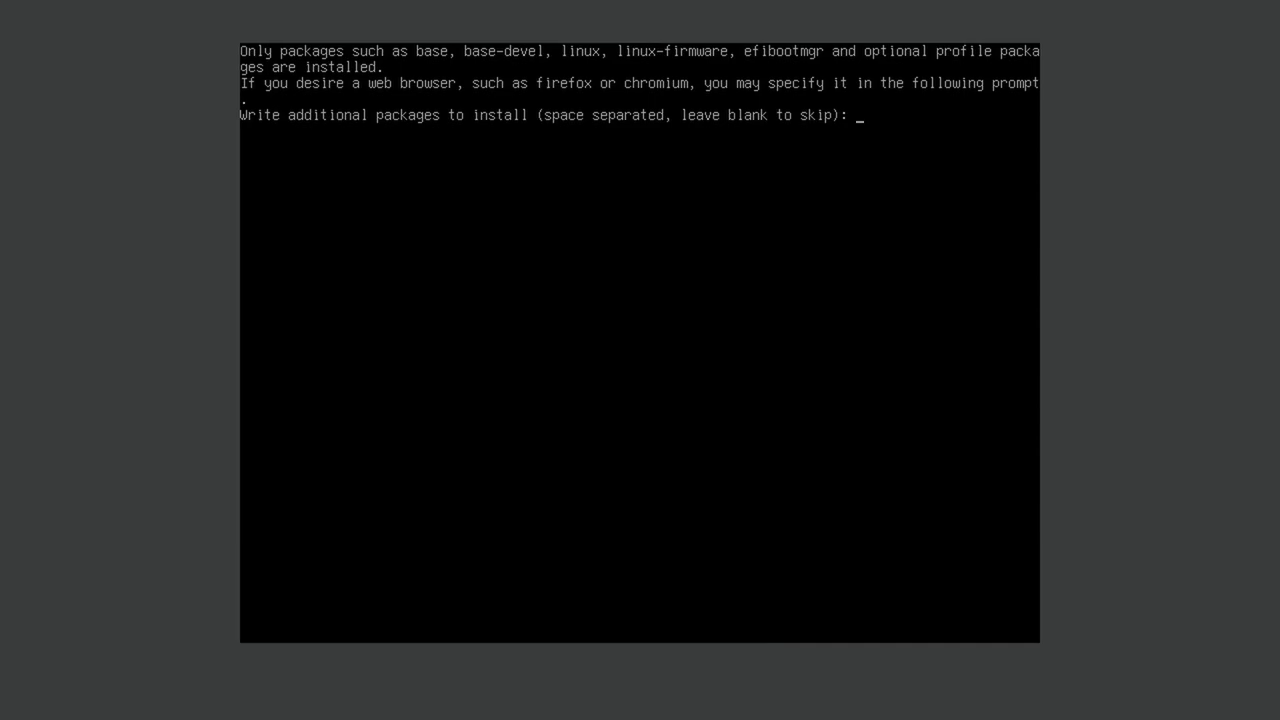
pyautogui.write('vlc')
pyautogui.press('Return')
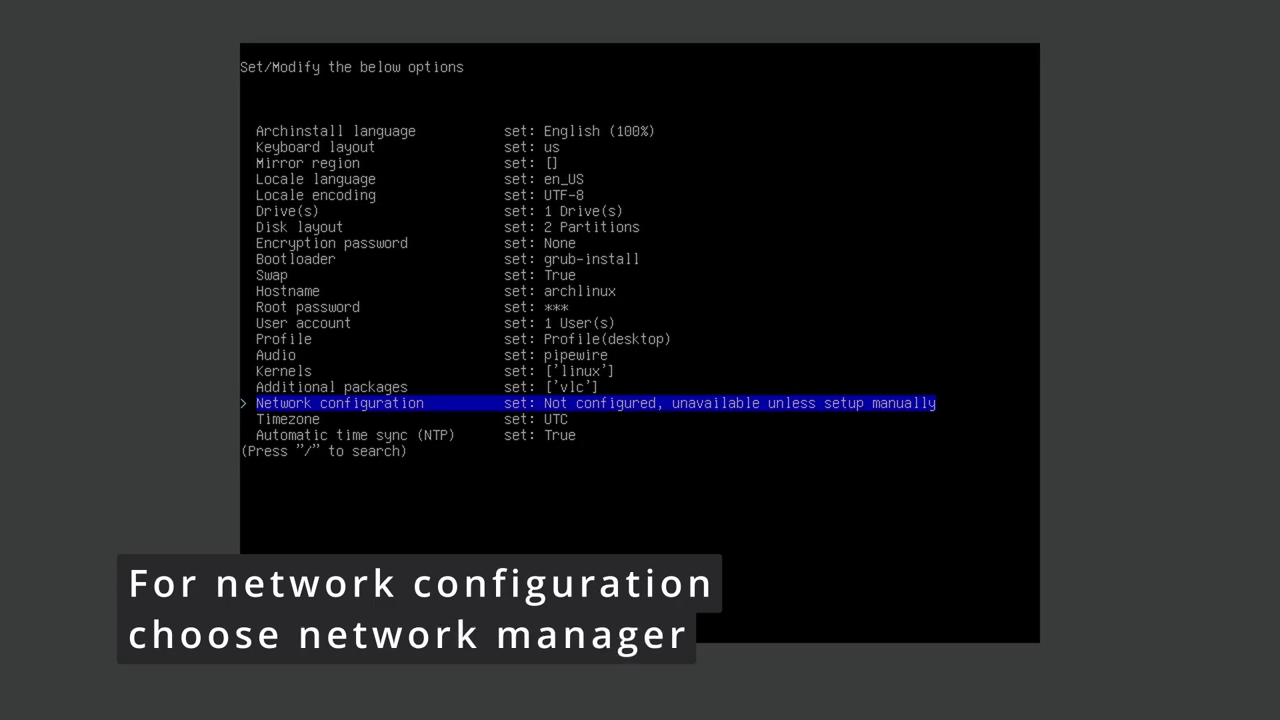
# Set the network configuration to Use NetworkManager.
pyautogui.press('Return')
pyautogui.press('Down')
pyautogui.press('Down')
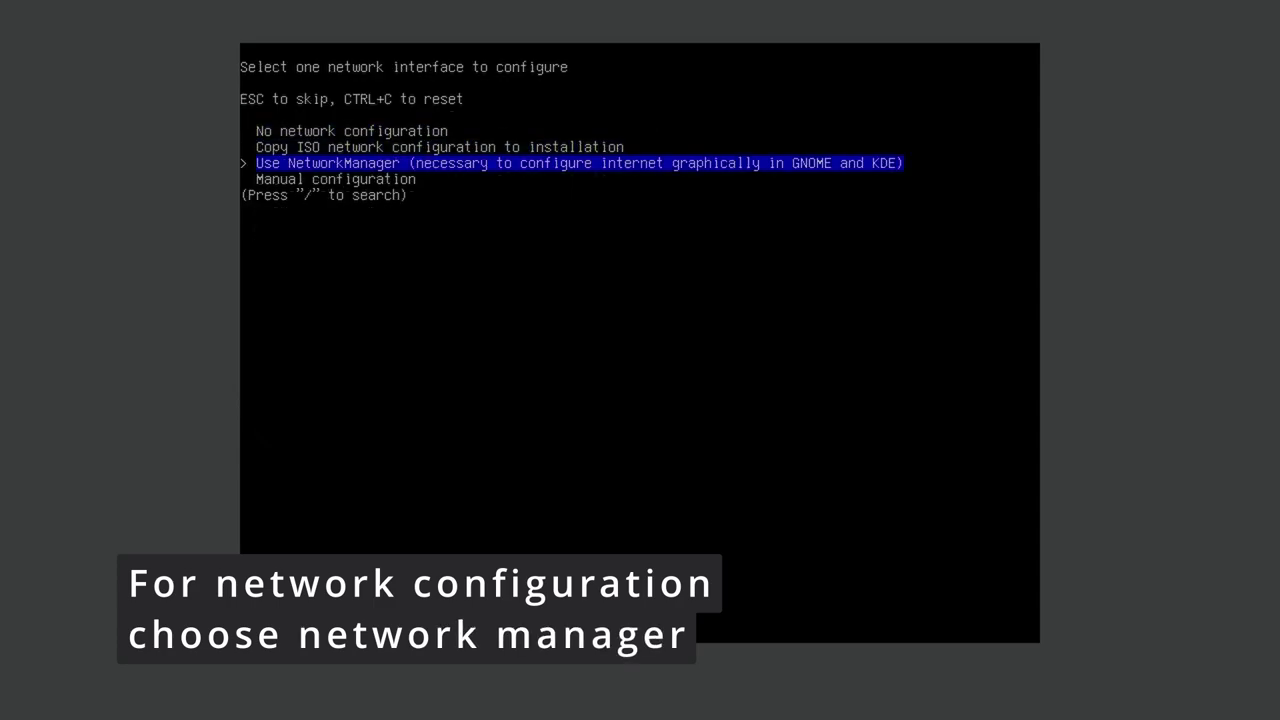
pyautogui.press('Return')
pyautogui.press('Down')
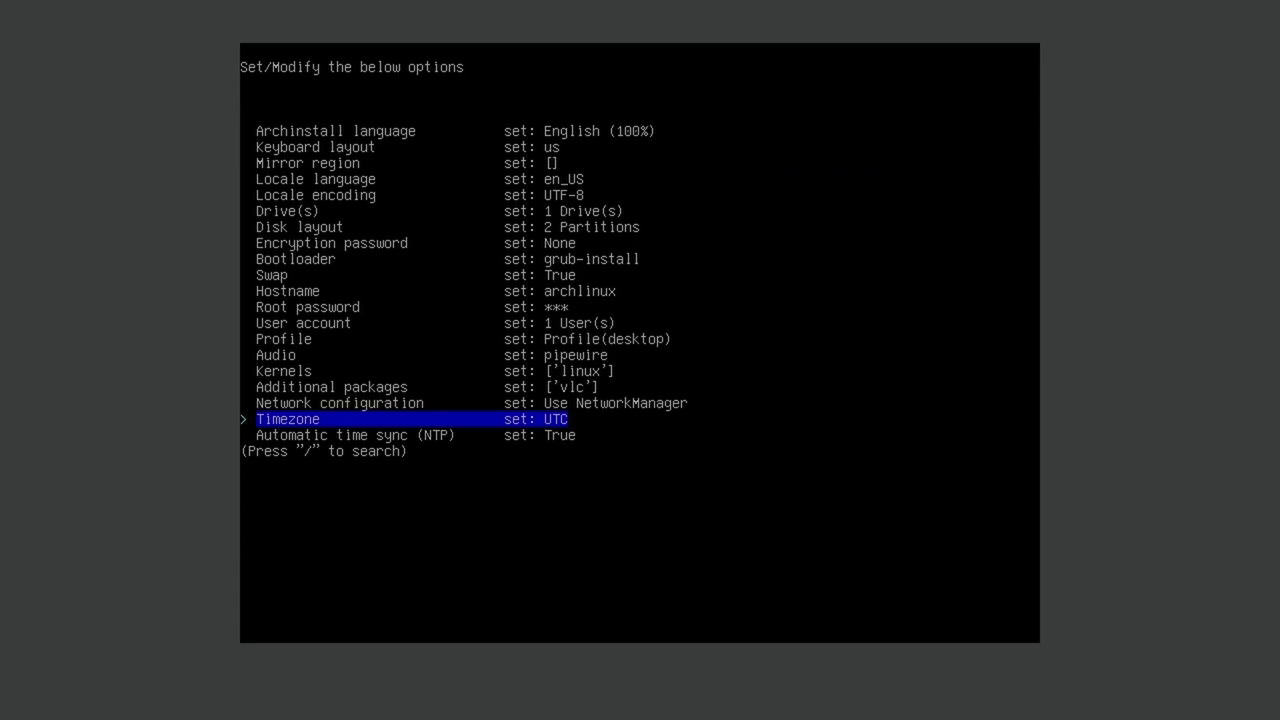
# Search the timezone list for Asia/Kathmandu and set it as the timezone.
pyautogui.press('Return')
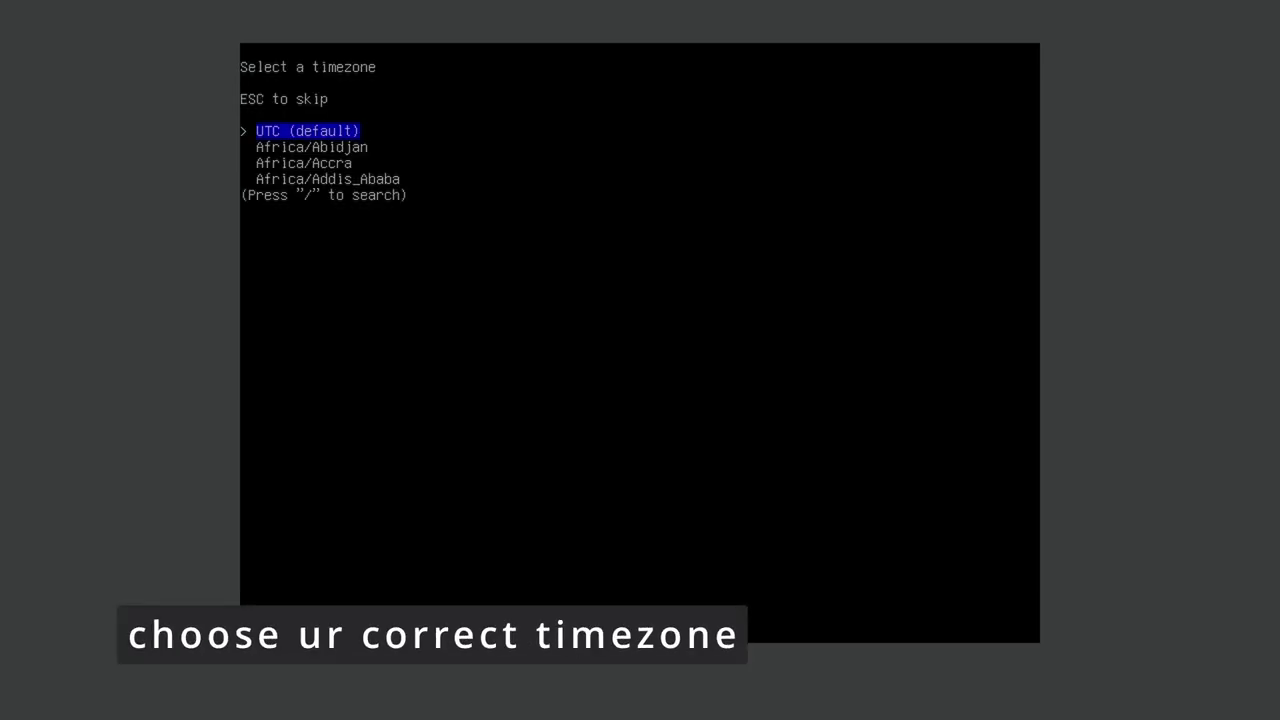
pyautogui.press('Down')
pyautogui.press('Down')
pyautogui.press('Down')
pyautogui.press('Down')
pyautogui.press('Down')
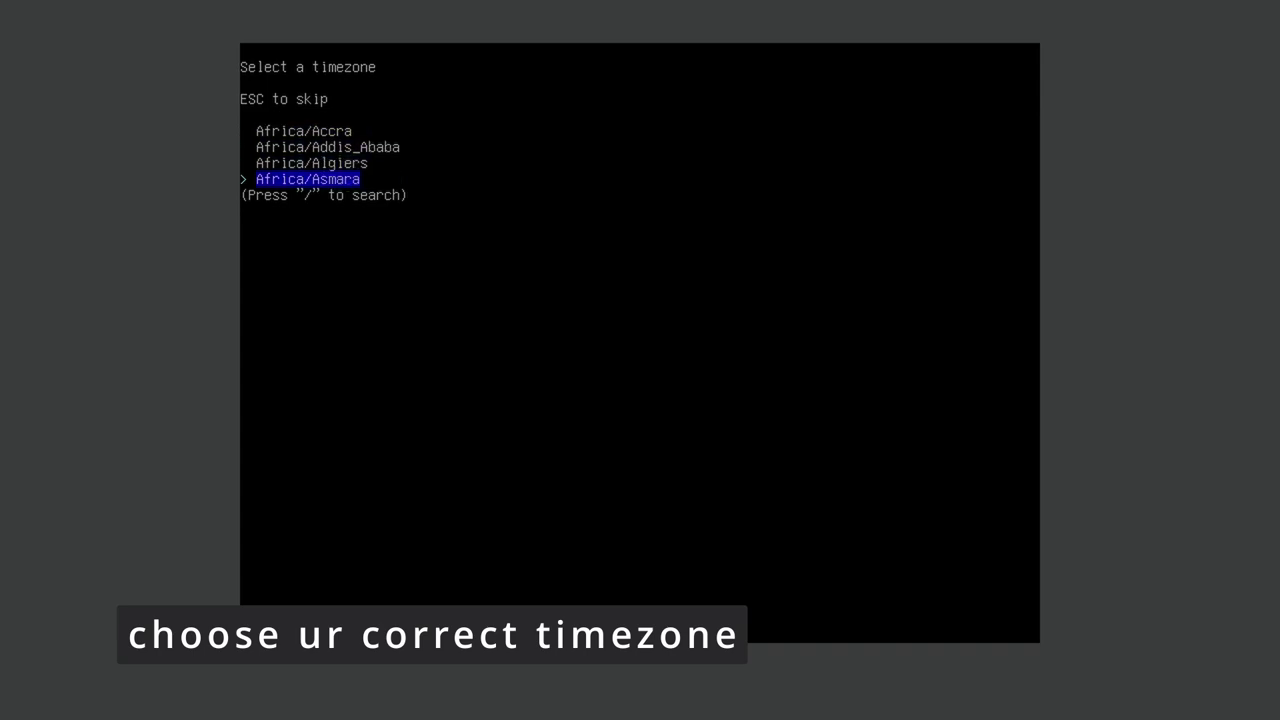
pyautogui.press('/')
pyautogui.write('as')
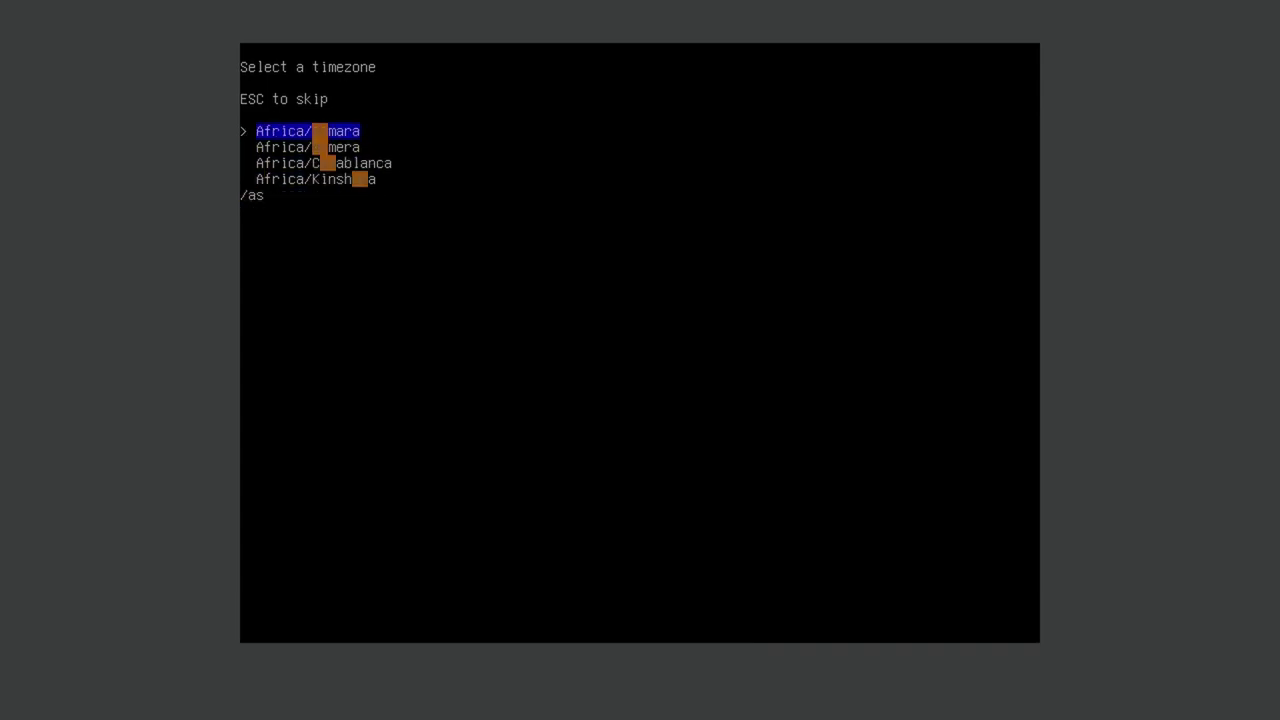
pyautogui.write('ia/')
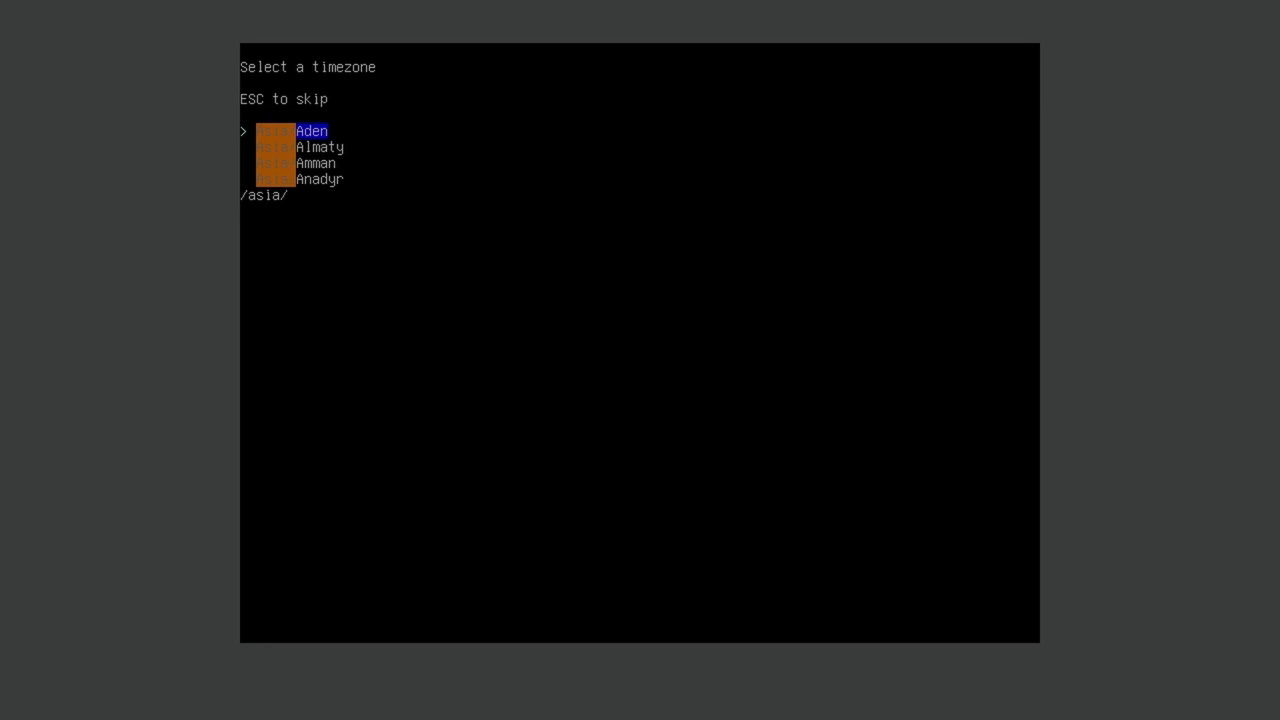
pyautogui.write('kathm')
pyautogui.press('Return')
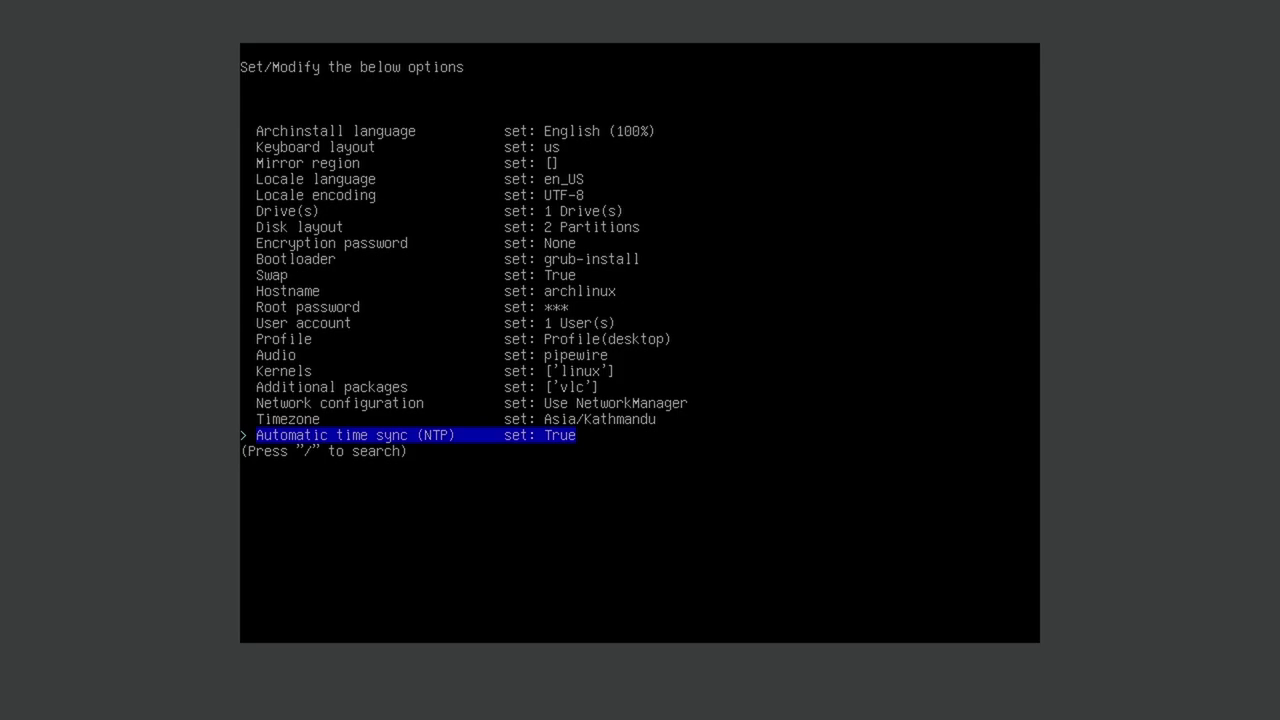
# Start the Arch Linux installation with the configured options.
pyautogui.press('Down')
pyautogui.press('Down')
pyautogui.press('Down')
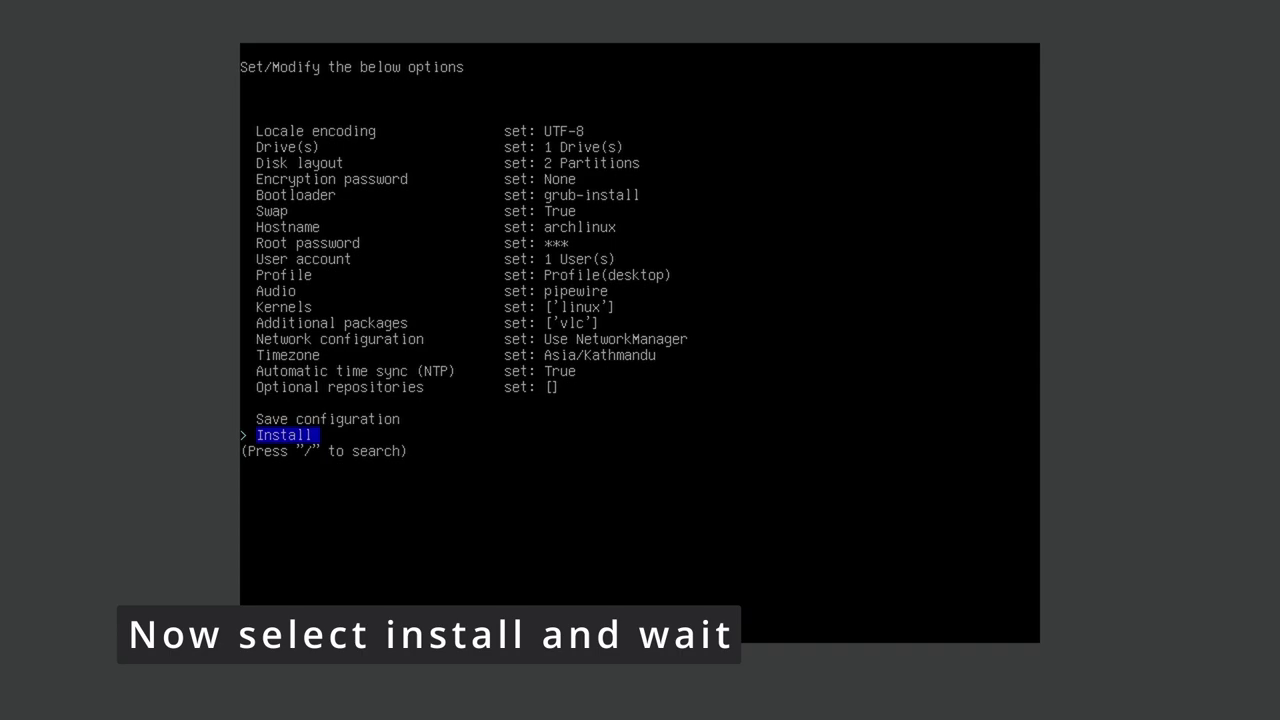
pyautogui.press('Return')
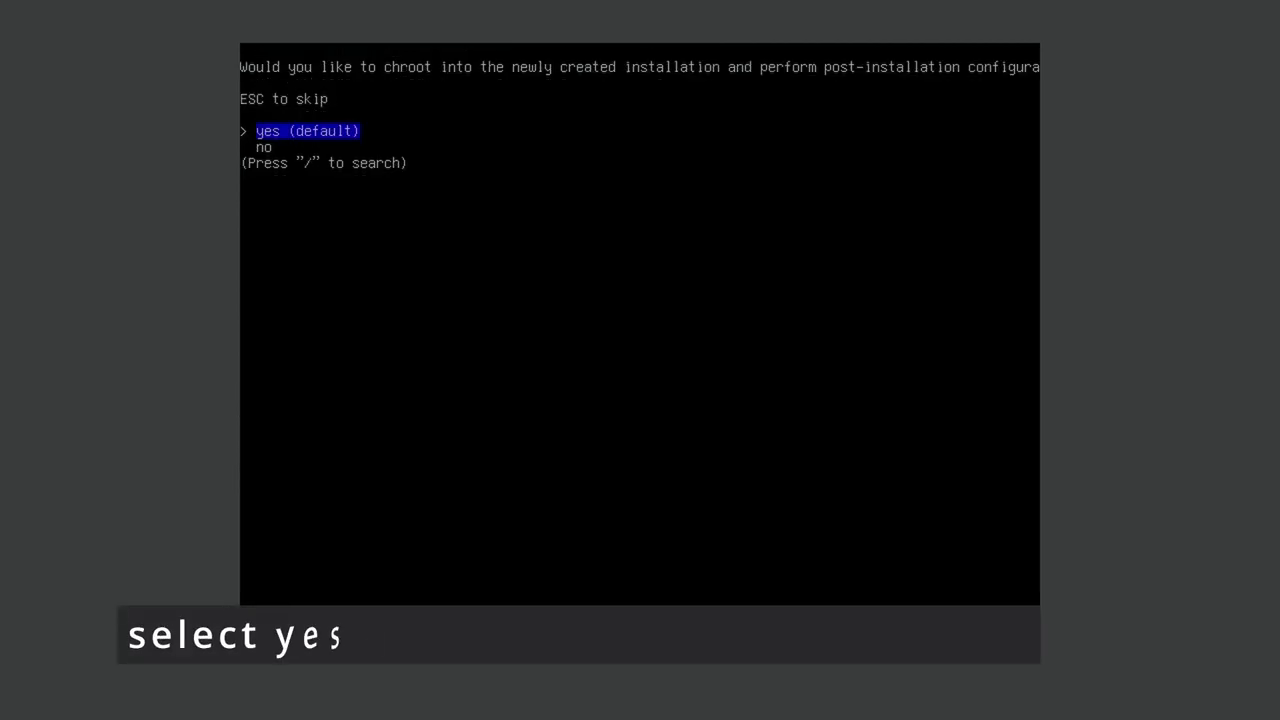
# Accept the chroot into the new installation, leave its shell with exit, and run reboot.
pyautogui.press('Return')
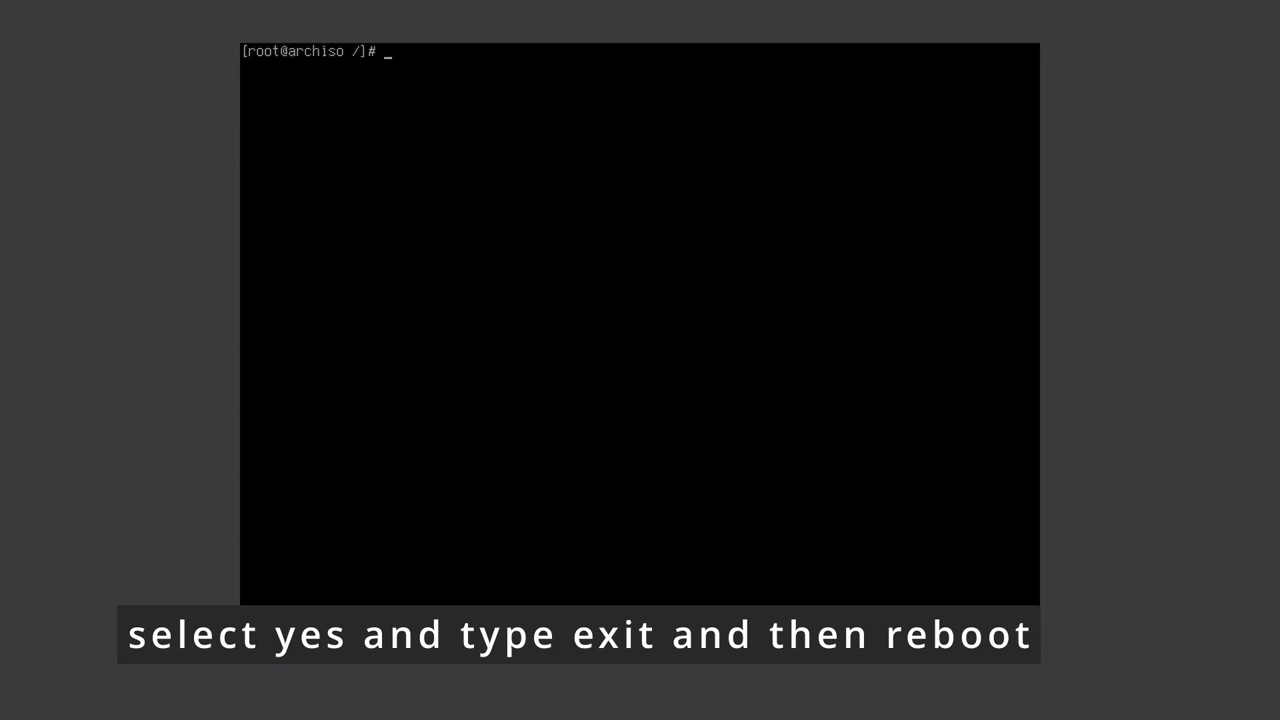
pyautogui.write('exit')
pyautogui.press('Return')
pyautogui.write('reboo')
pyautogui.press('Return')
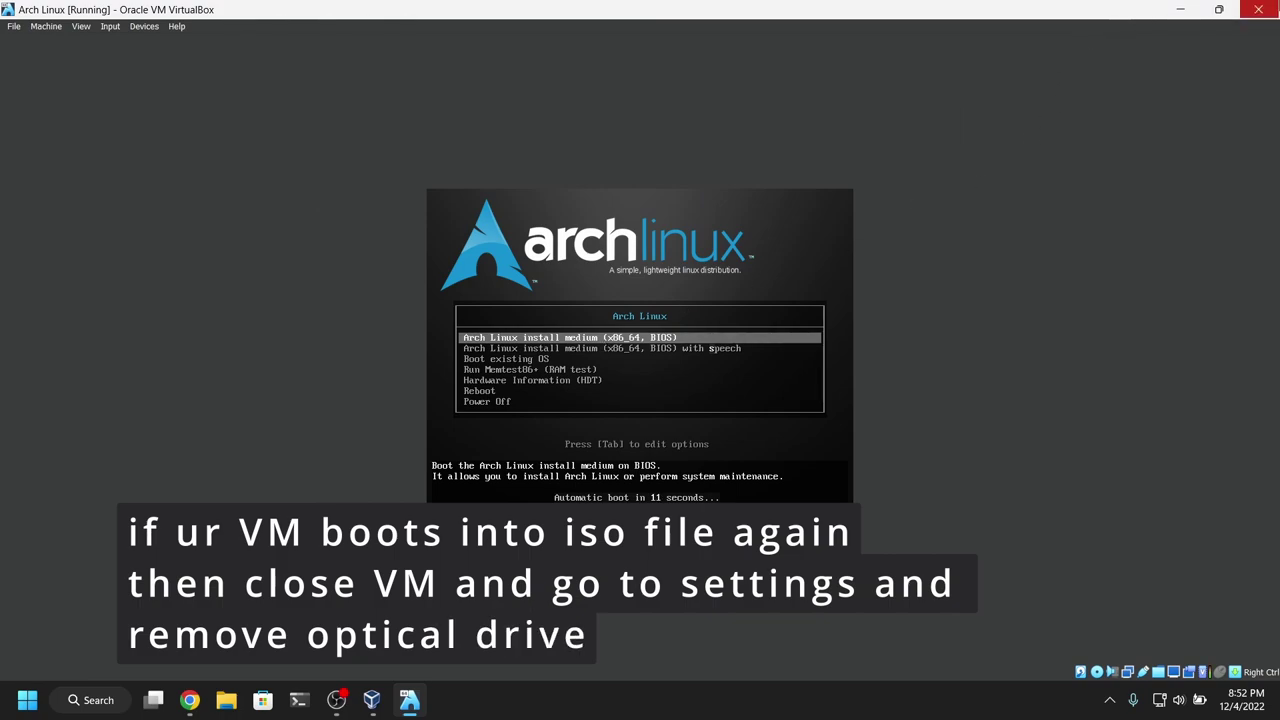
# Close the running Arch Linux virtual machine by powering it off.
pyautogui.click(1258, 9)
pyautogui.click(654, 363)
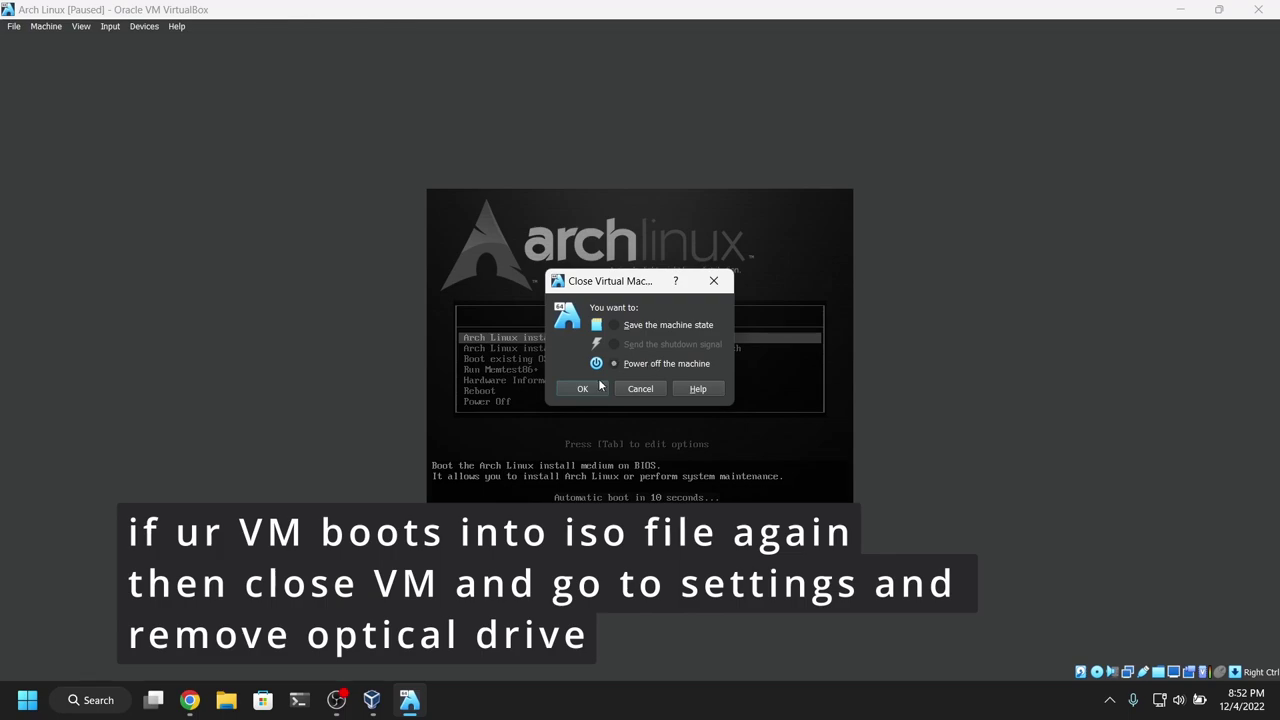
pyautogui.click(582, 389)
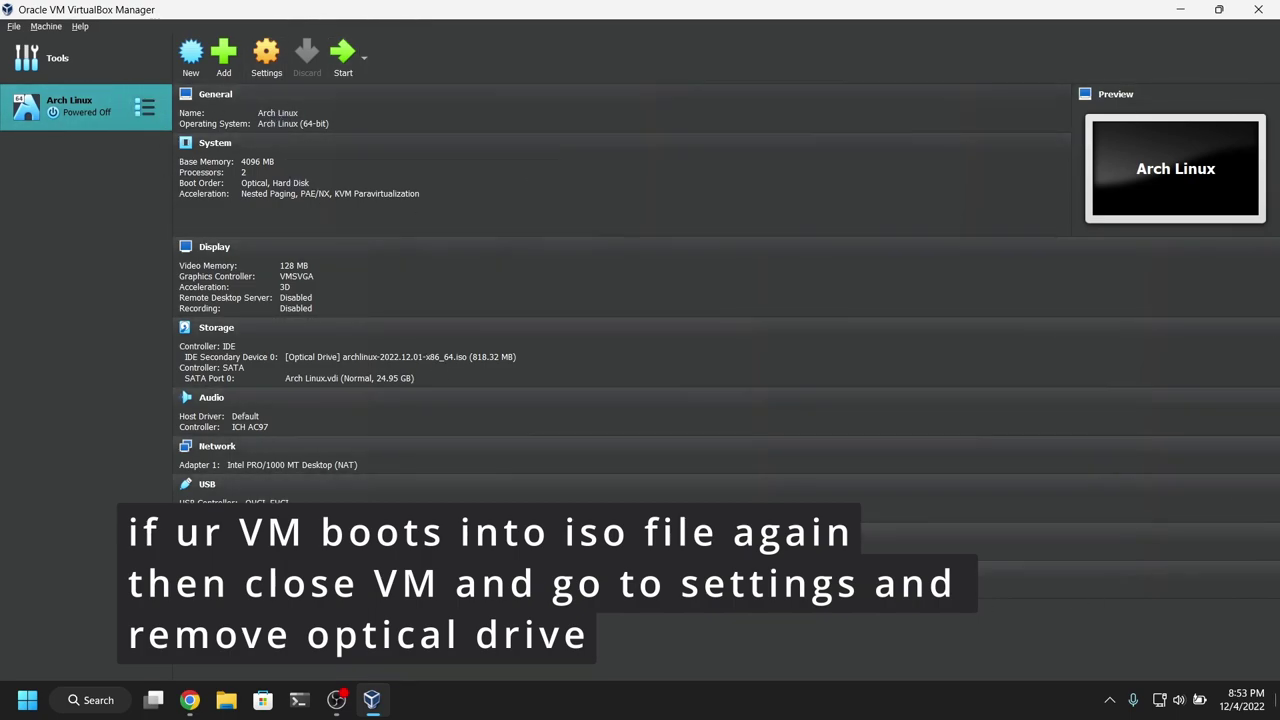
# Remove the optical drive holding the Arch Linux ISO from the virtual machine's storage settings and save the change.
pyautogui.click(266, 58)
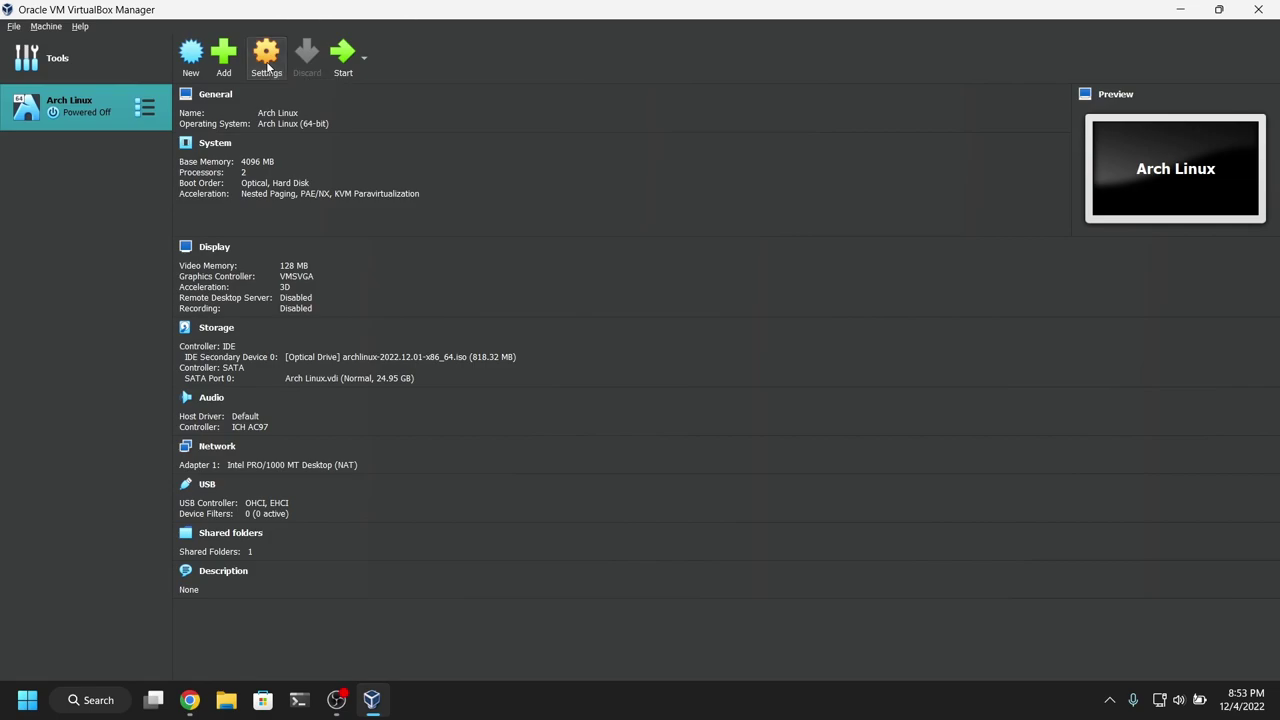
pyautogui.click(424, 276)
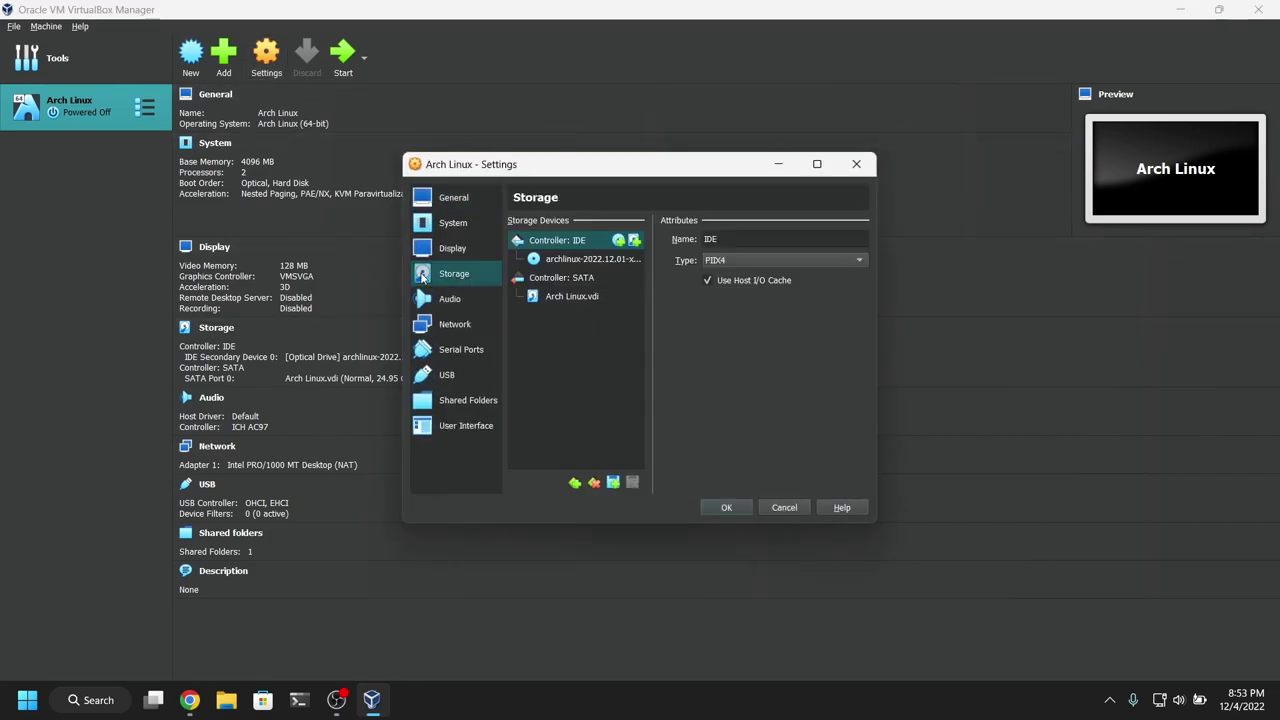
pyautogui.click(572, 261)
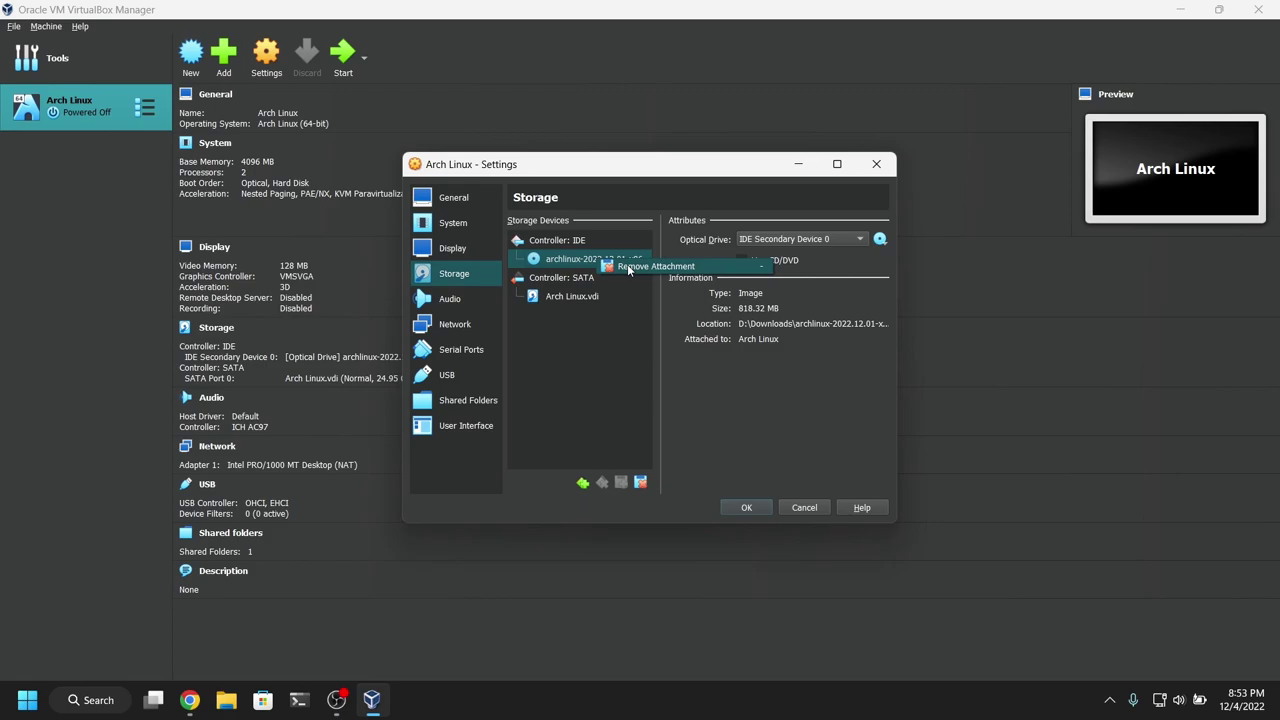
pyautogui.click(628, 270)
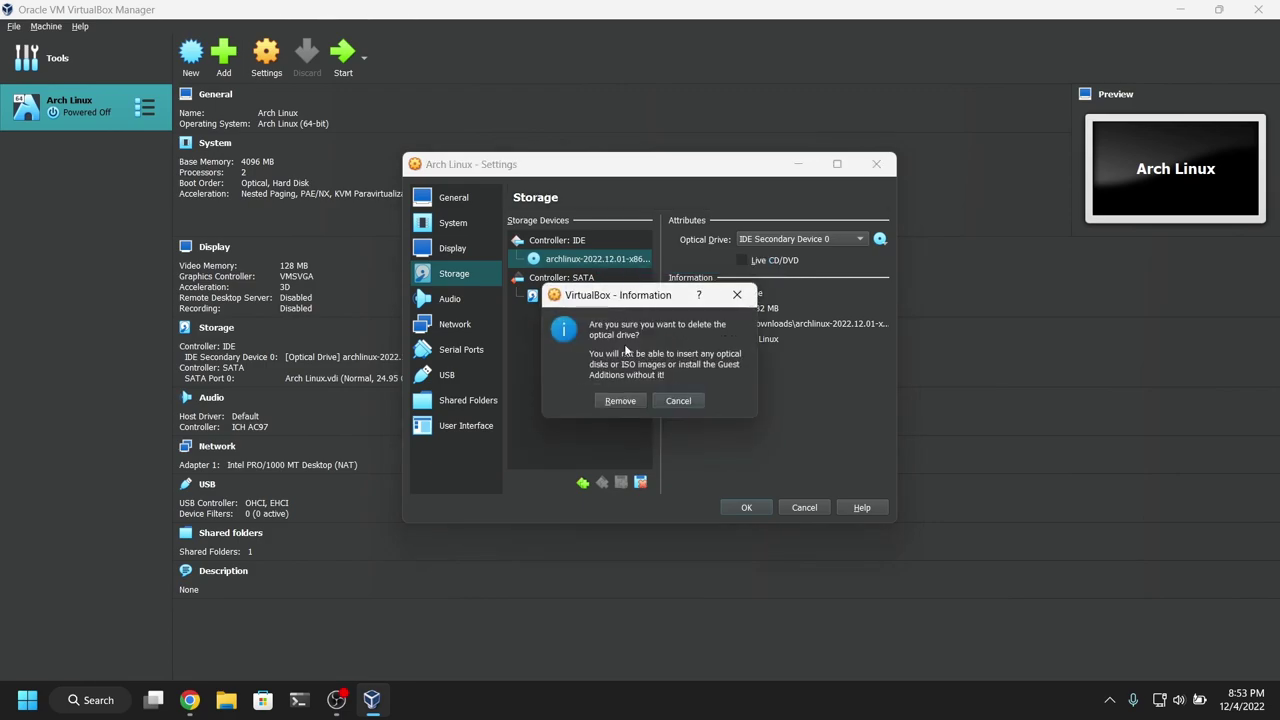
pyautogui.click(625, 403)
pyautogui.click(744, 507)
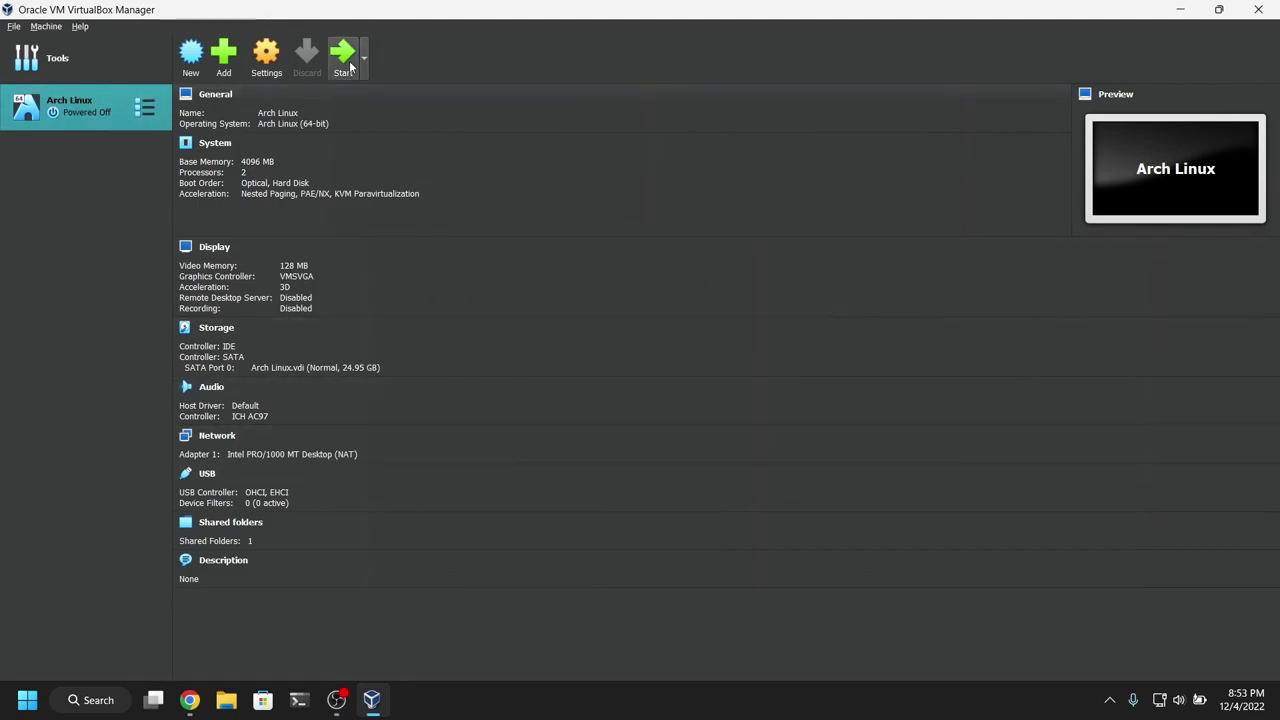
# Start the virtual machine, boot the Arch Linux entry, and log in to the desktop with the account password.
pyautogui.click(350, 67)
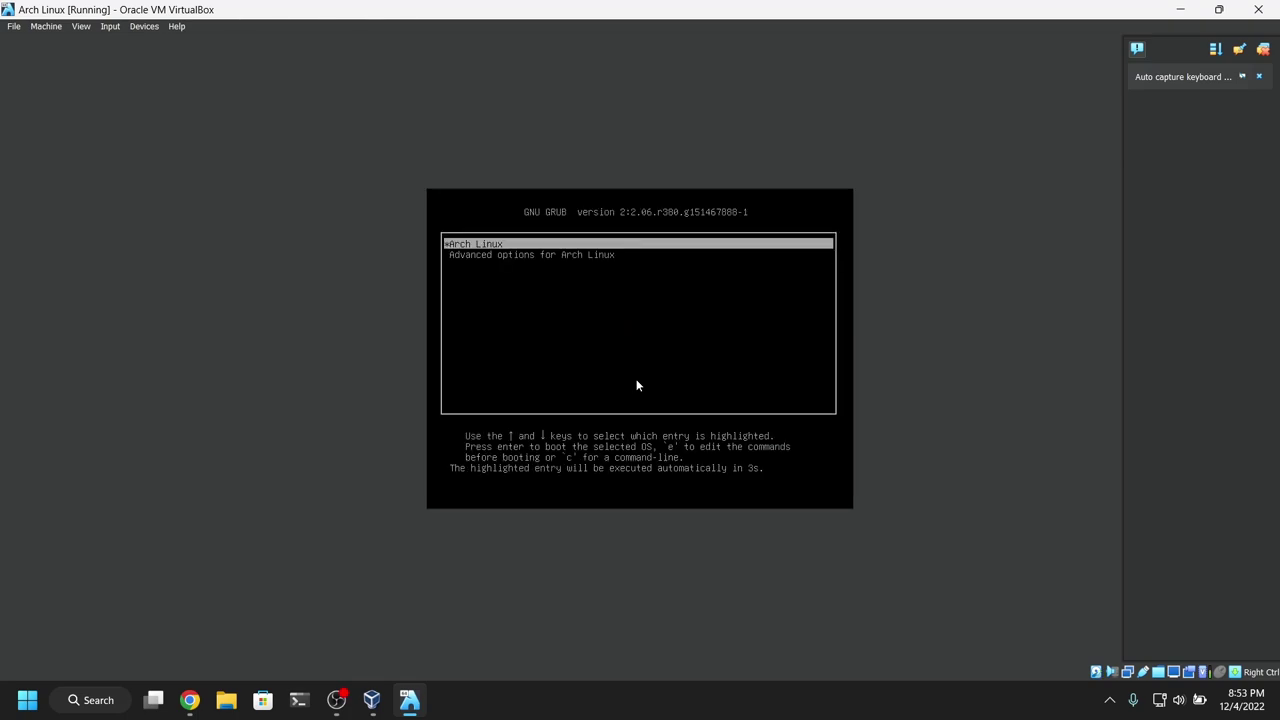
pyautogui.press('Return')
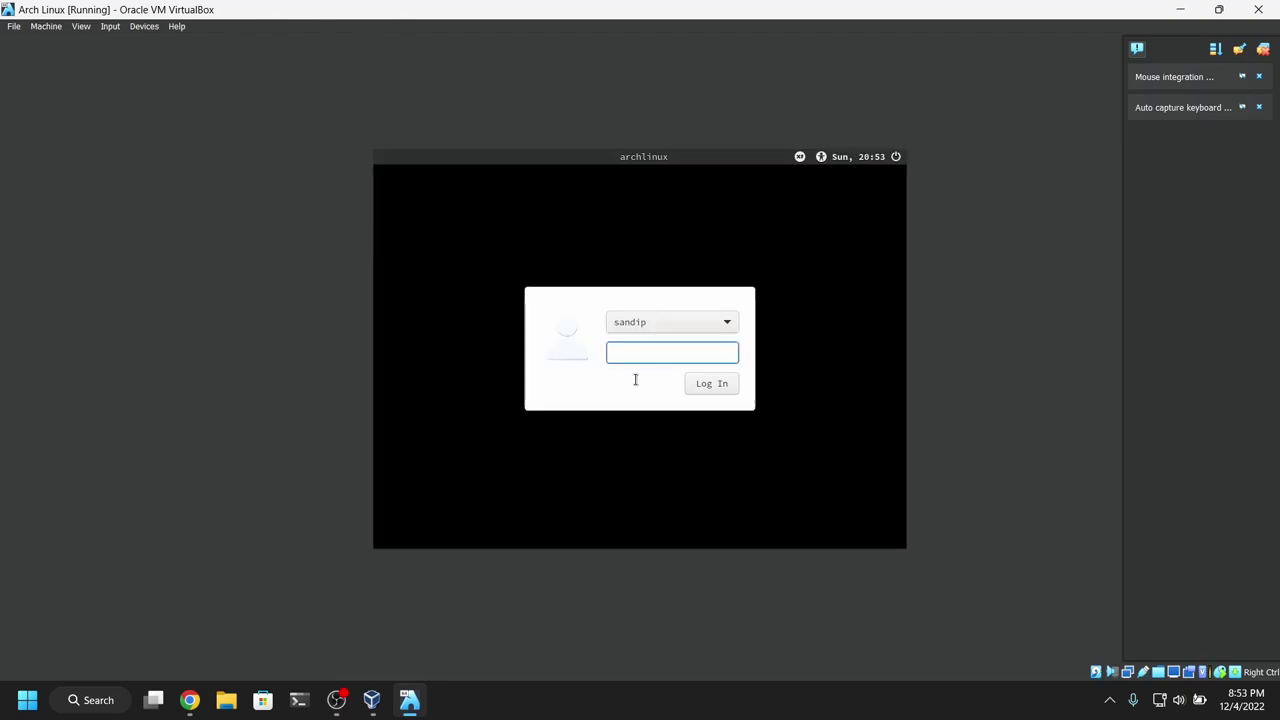
pyautogui.write('***')
pyautogui.press('Return')
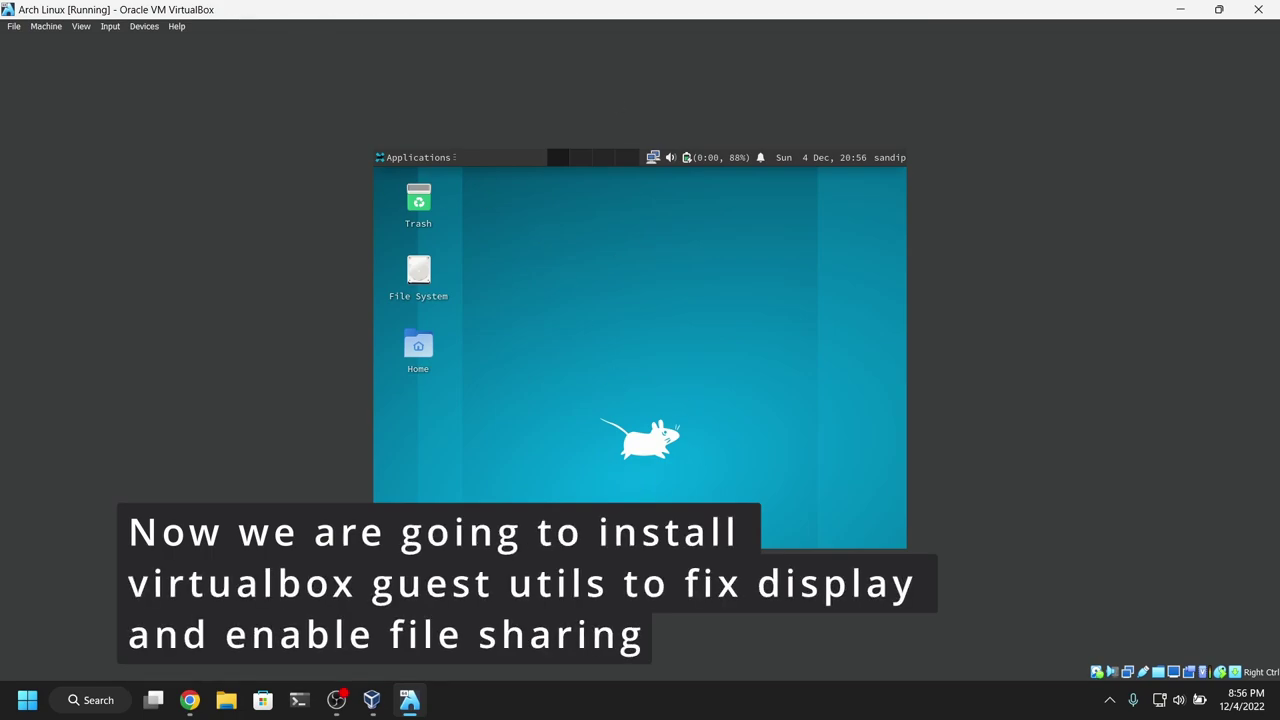
# Open a terminal, run sudo pacman -S virtualbox-guest-utils, enter the sudo password, and accept the installation.
pyautogui.click(591, 535)
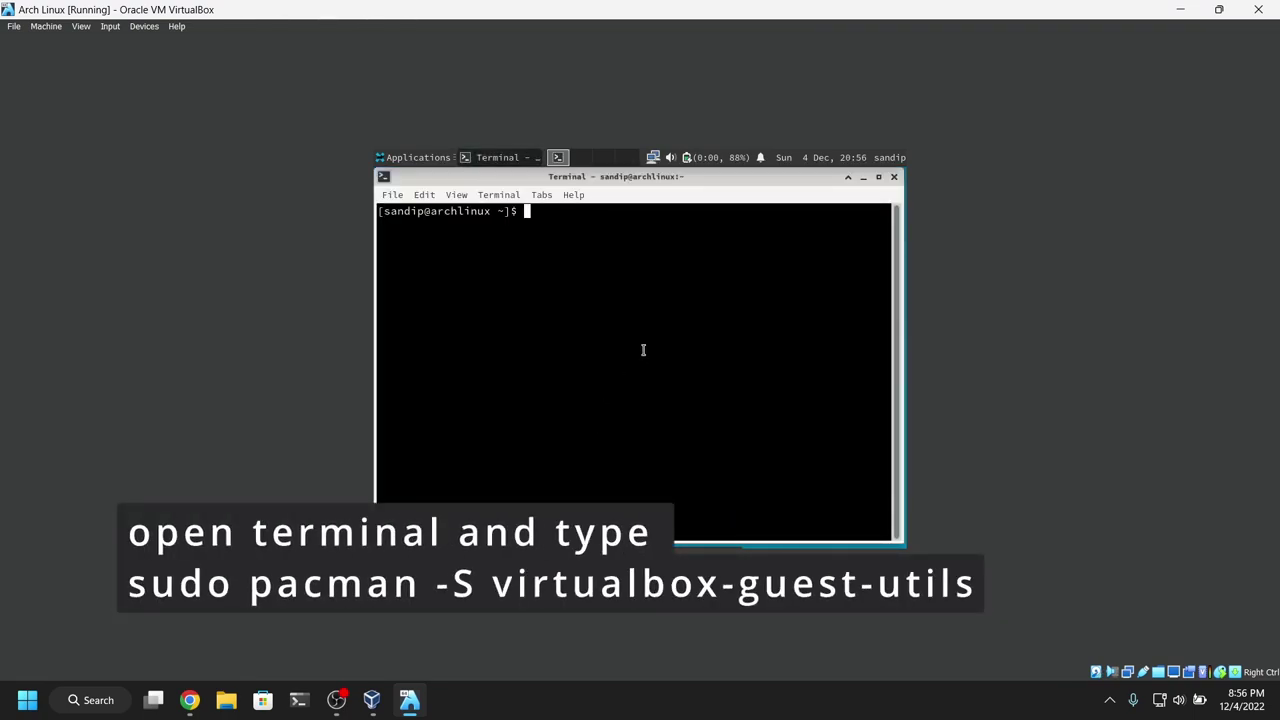
pyautogui.write('sudo pacman -S virtua')
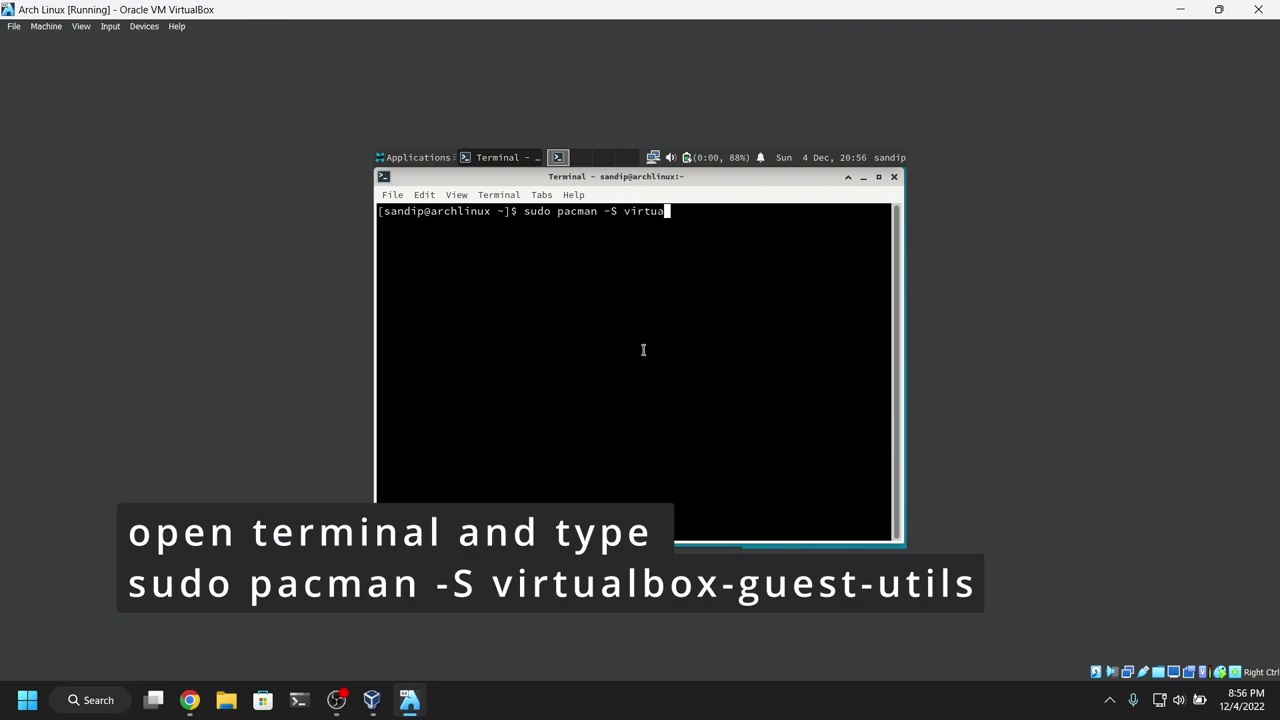
pyautogui.write('lbox-guest-utils')
pyautogui.press('Return')
pyautogui.press('Return')
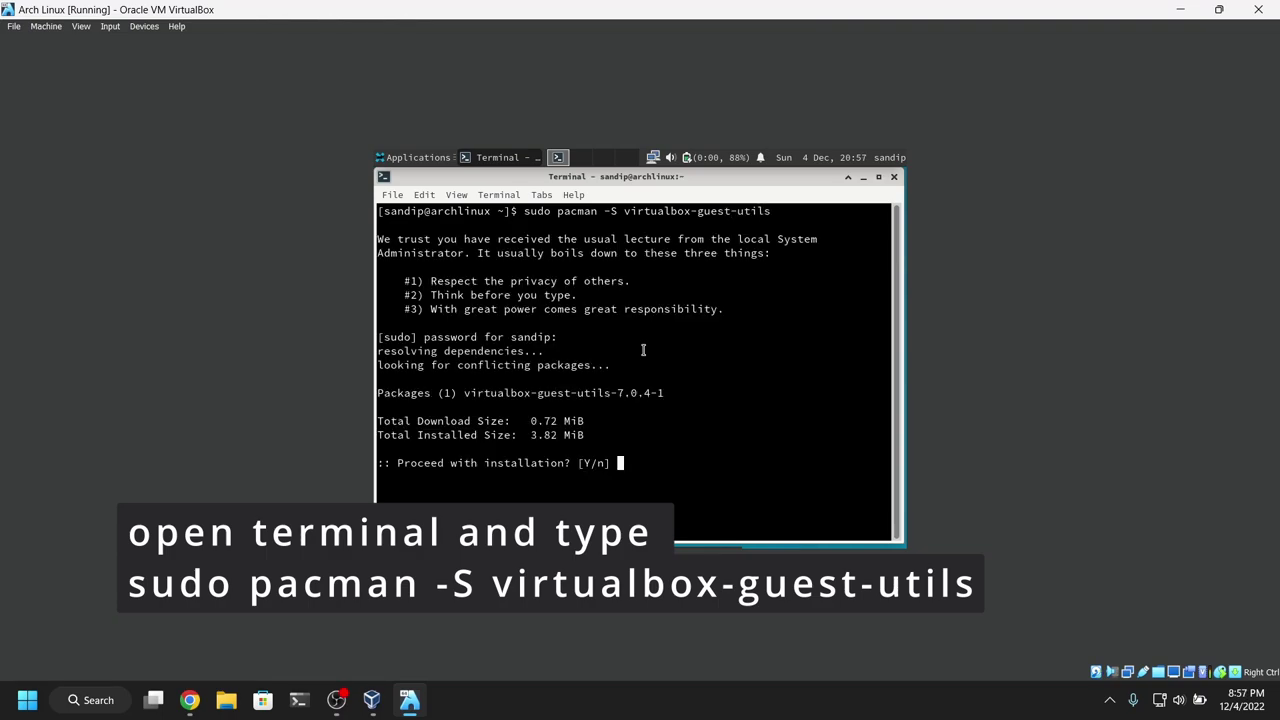
pyautogui.press('Return')
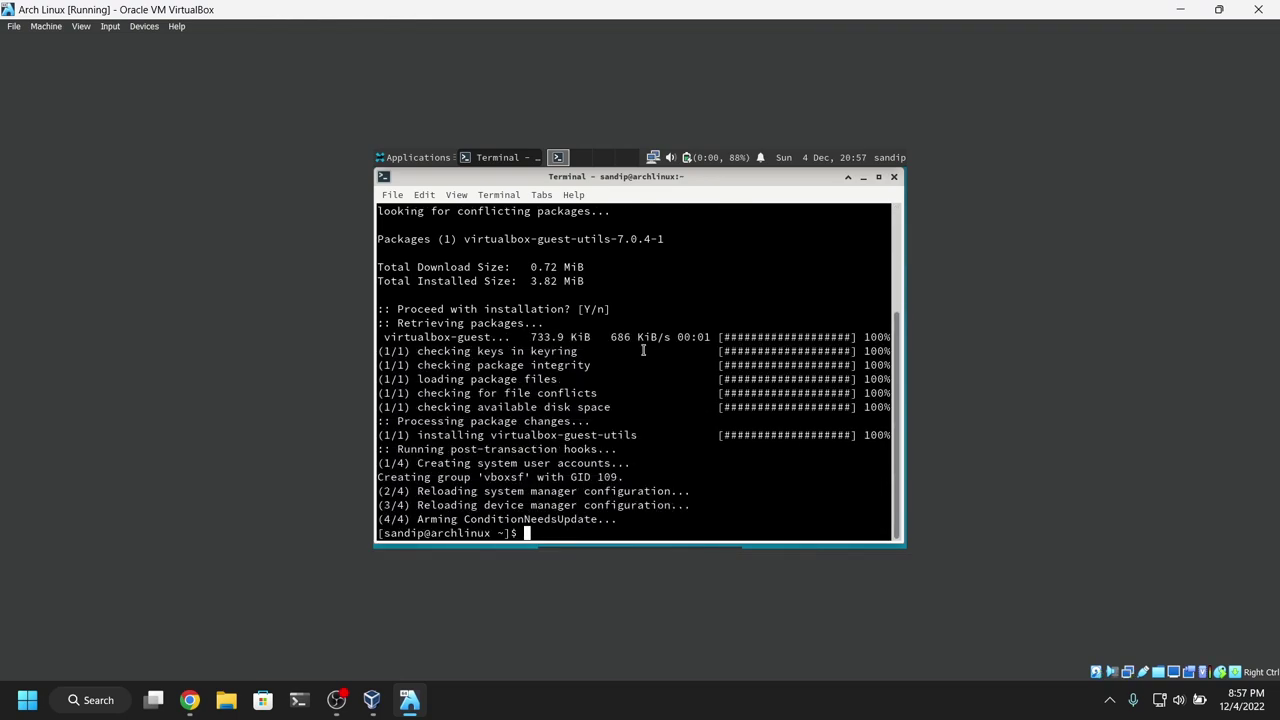
# Enable and immediately start the guest service with sudo systemctl enable --now vboxservice.
pyautogui.write('sudo systemctl ')
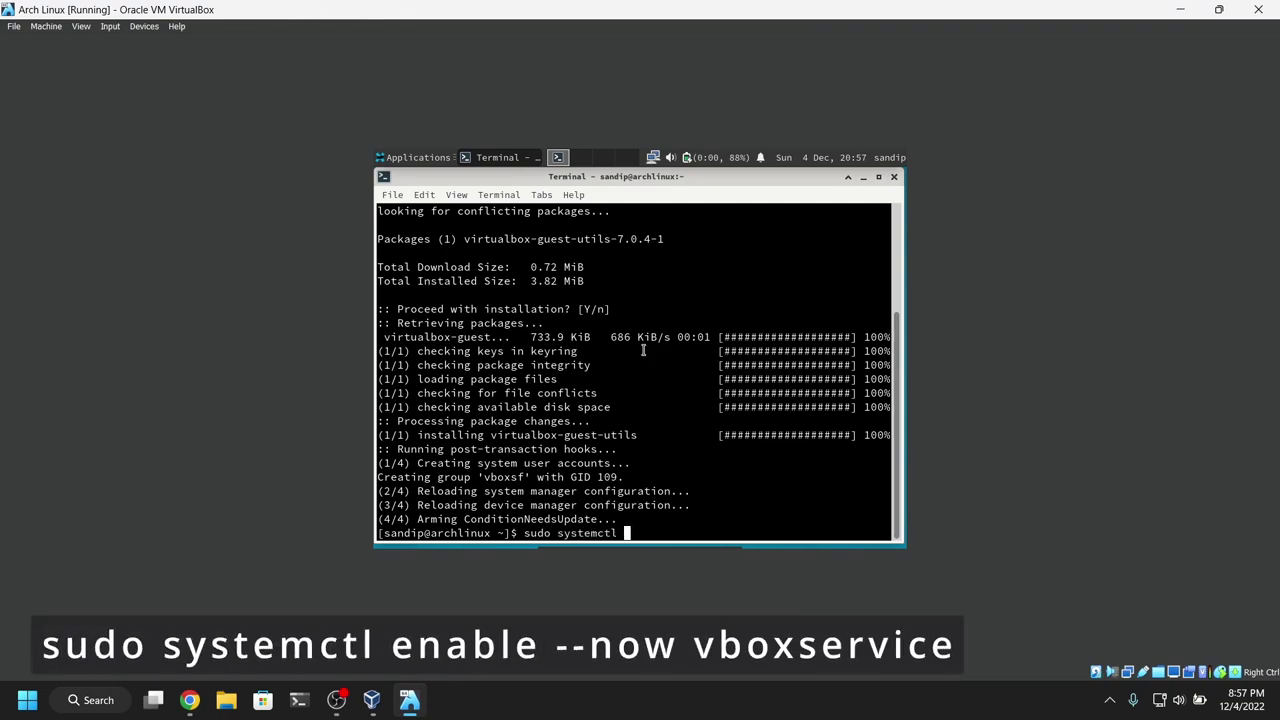
pyautogui.write('enable --now vboxservice')
pyautogui.press('Return')
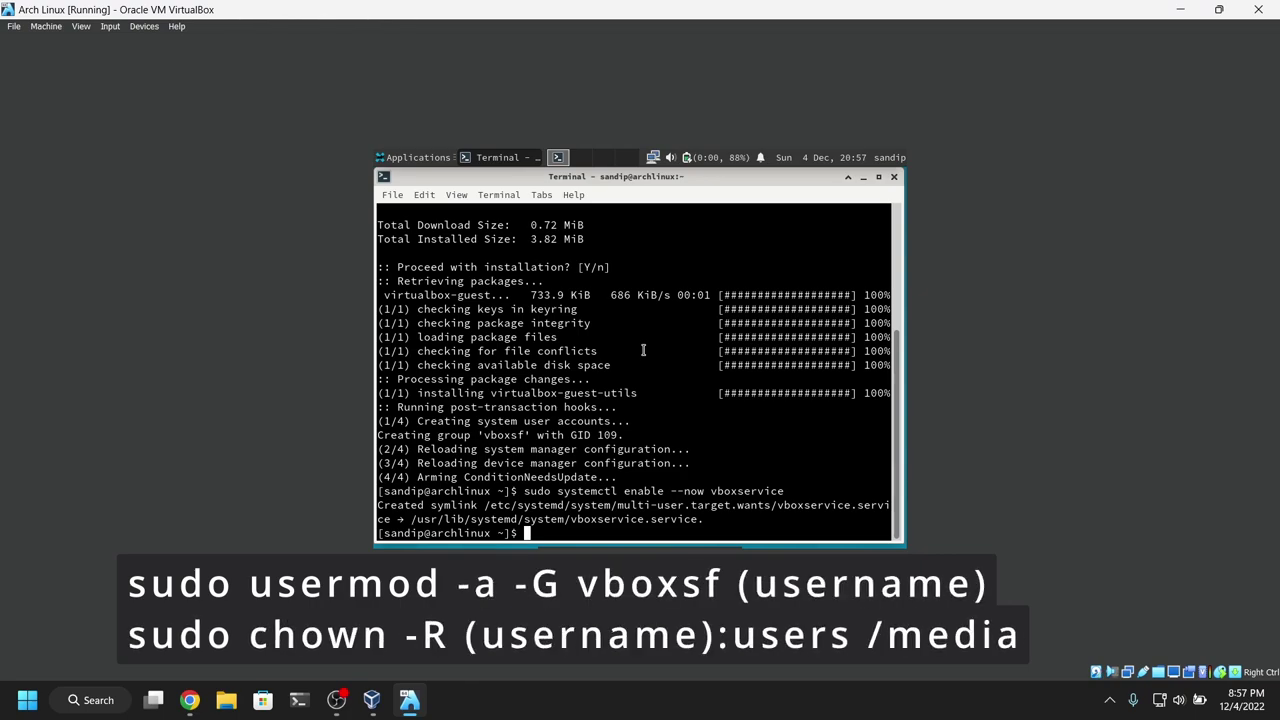
# Add the user account to the vboxsf group with sudo usermod -aG vboxsf followed by the username.
pyautogui.write('sudo usermod -aG vboxsf ')
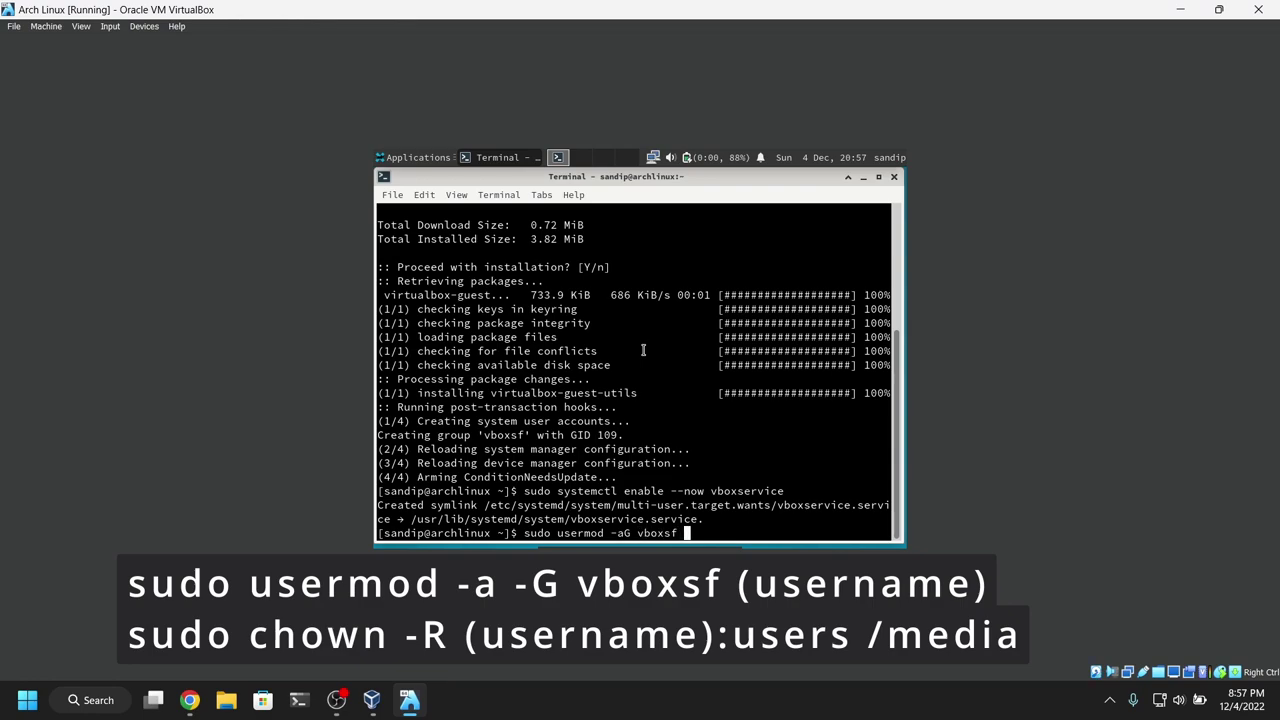
pyautogui.write('sandip')
pyautogui.press('Return')
# Run sudo chown -R on /media to recursively give ownership to the user account and the users group.
pyautogui.write('sudo chown')
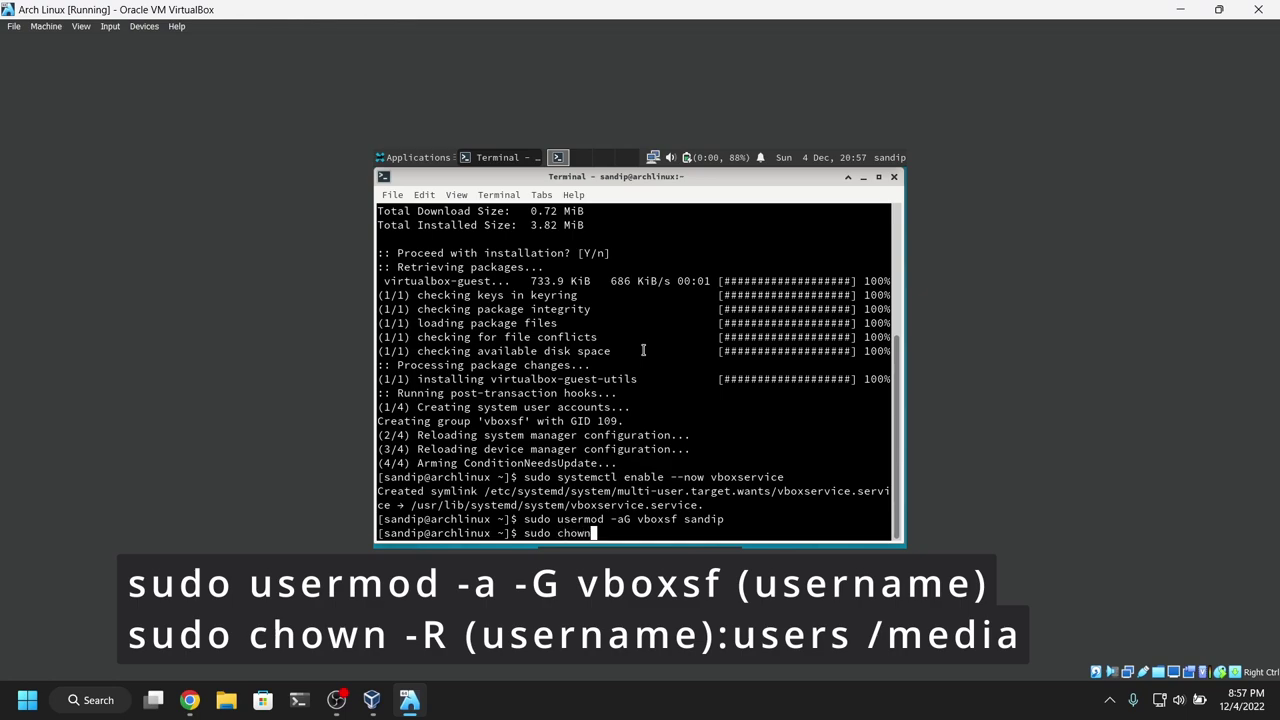
pyautogui.write(' -R ')
pyautogui.write('sandip')
pyautogui.write(':')
pyautogui.write('user')
pyautogui.write('s /,')
pyautogui.press('BackSpace')
pyautogui.write('media')
pyautogui.press('BackSpace')
pyautogui.press('BackSpace')
pyautogui.press('BackSpace')
pyautogui.press('BackSpace')
pyautogui.write('edia')
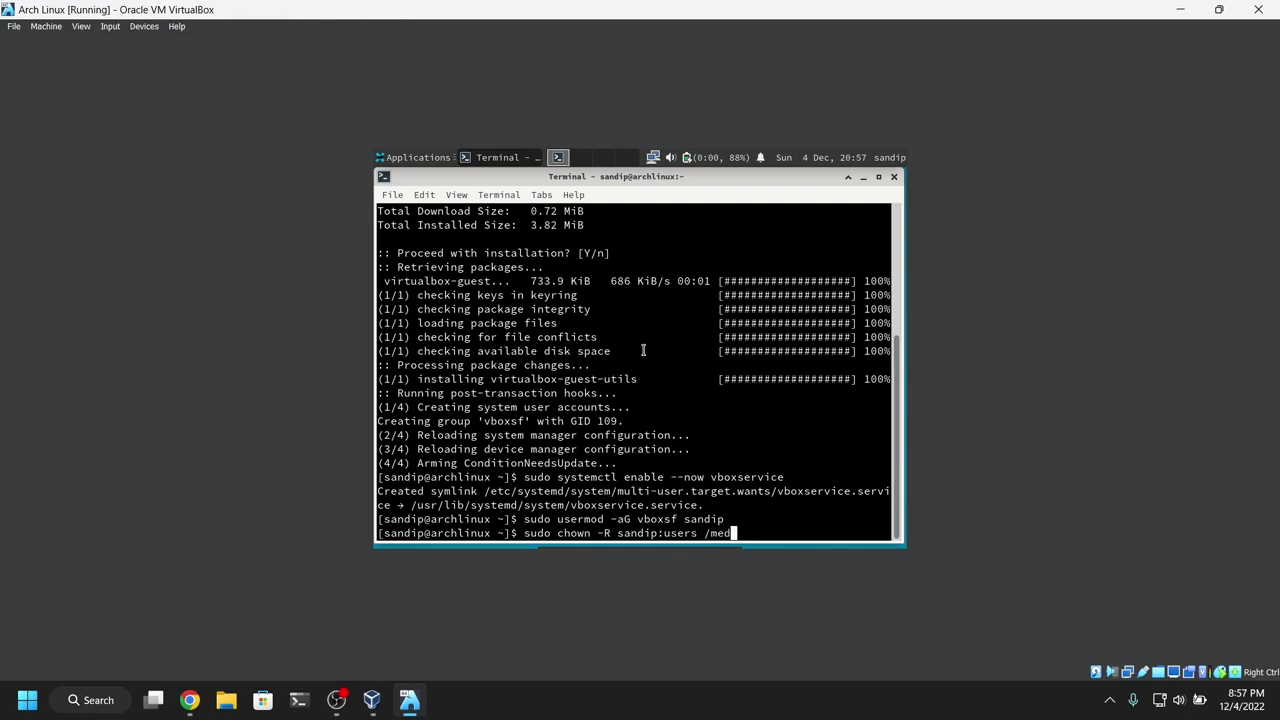
pyautogui.press('Return')
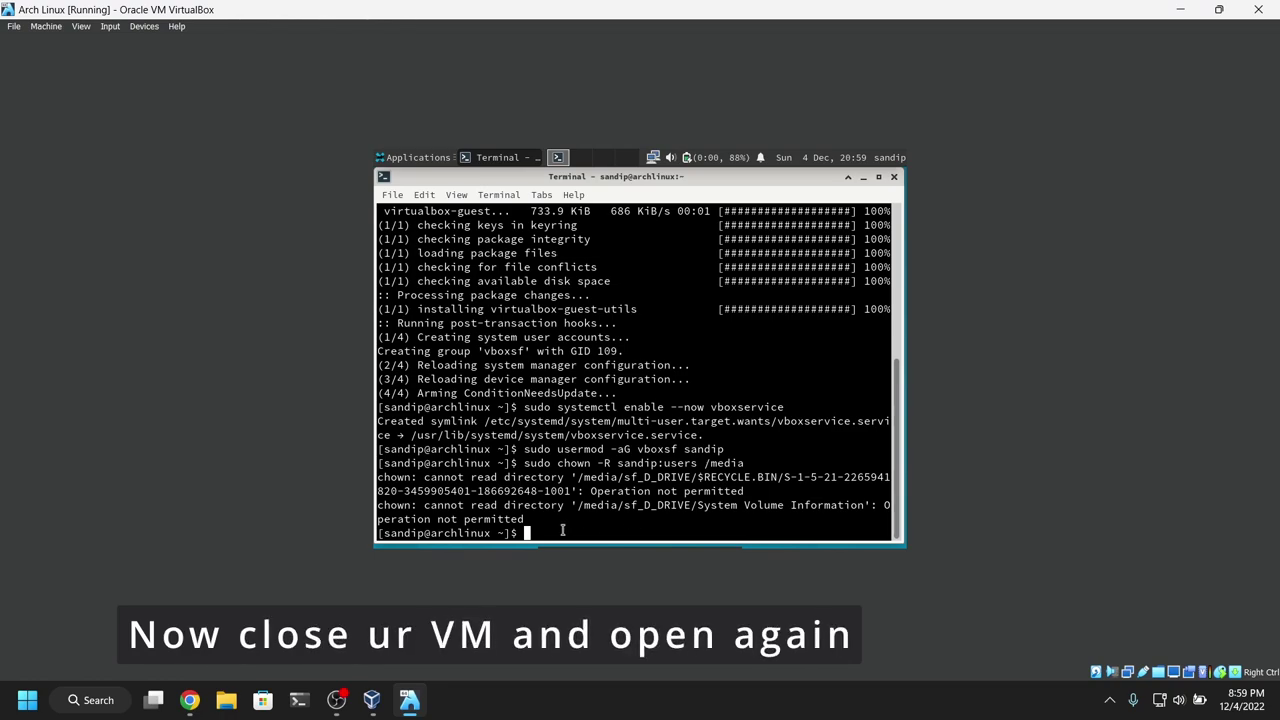
# Close the terminal and power off the Arch Linux virtual machine.
pyautogui.click(895, 178)
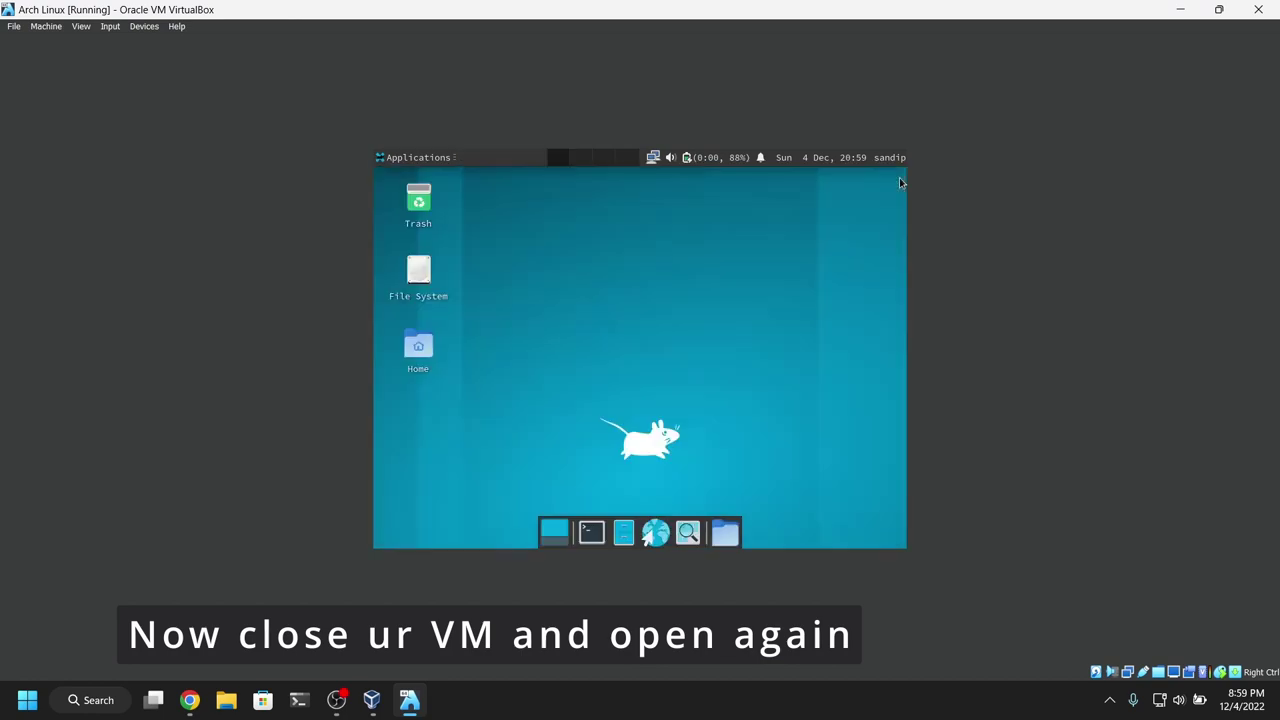
pyautogui.click(1258, 7)
pyautogui.click(585, 390)
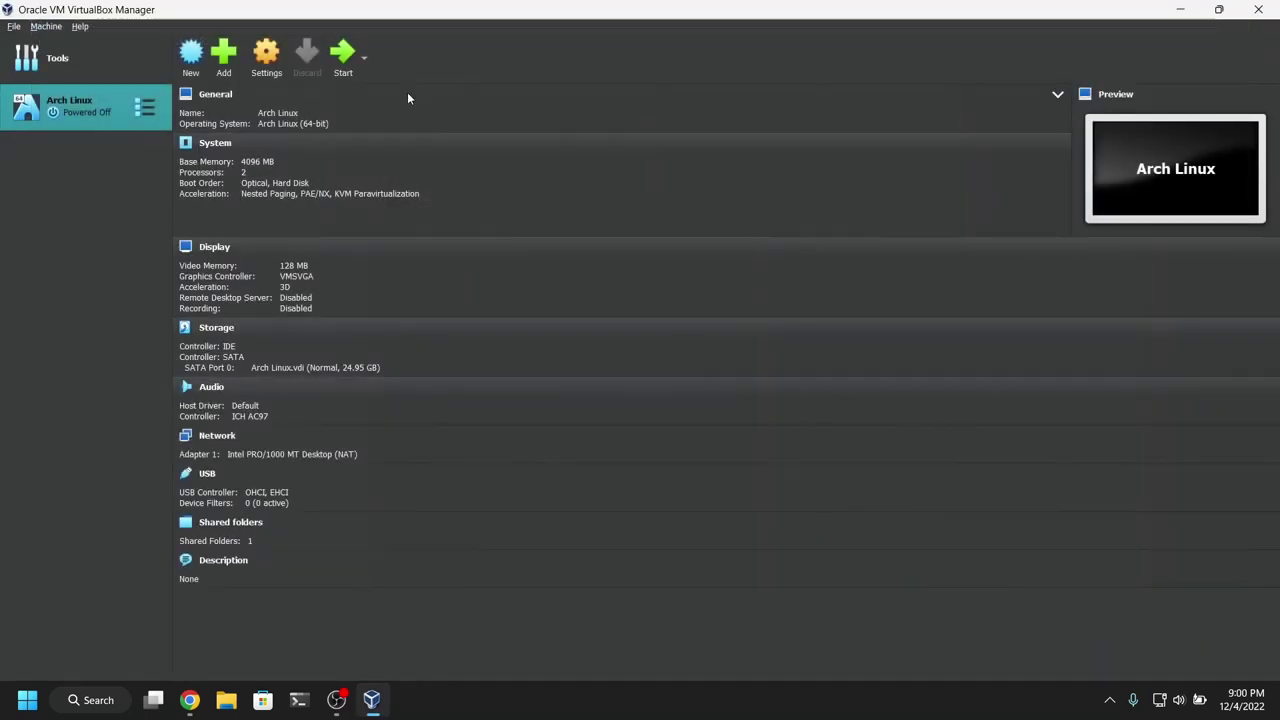
# Restart the Arch Linux virtual machine, boot the Arch Linux entry, and log in with the account password.
pyautogui.click(343, 55)
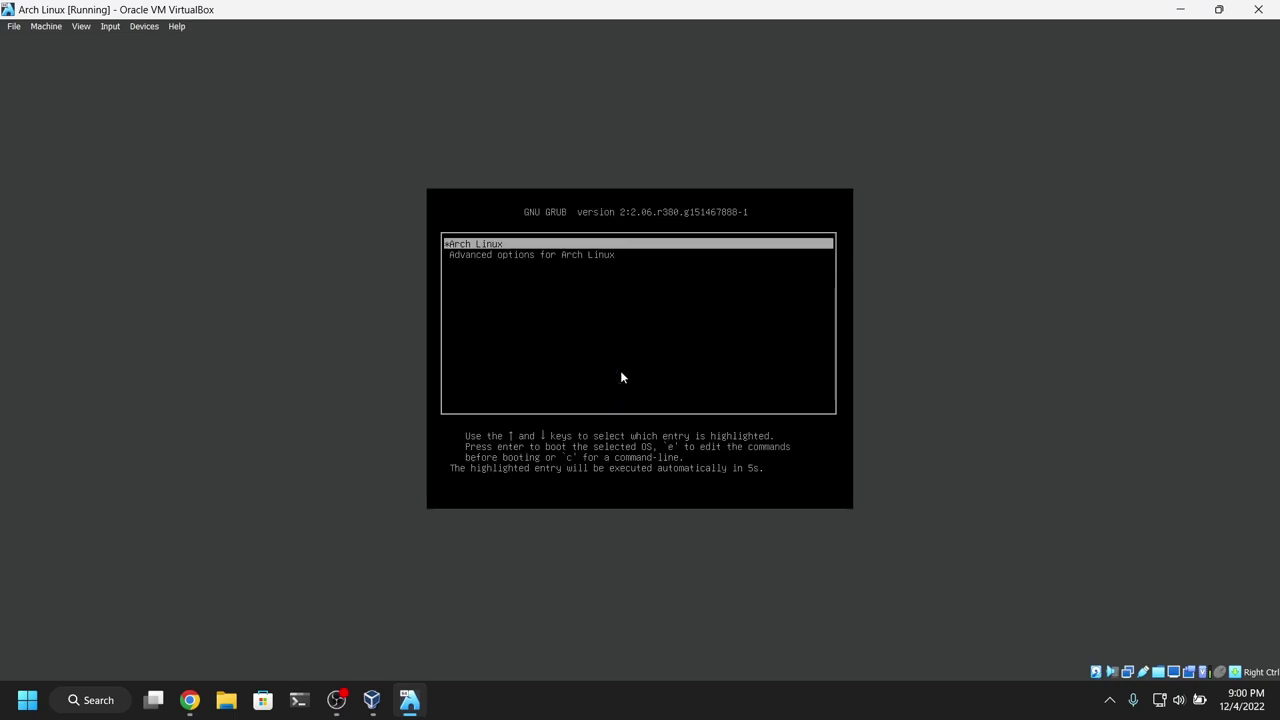
pyautogui.press('Return')
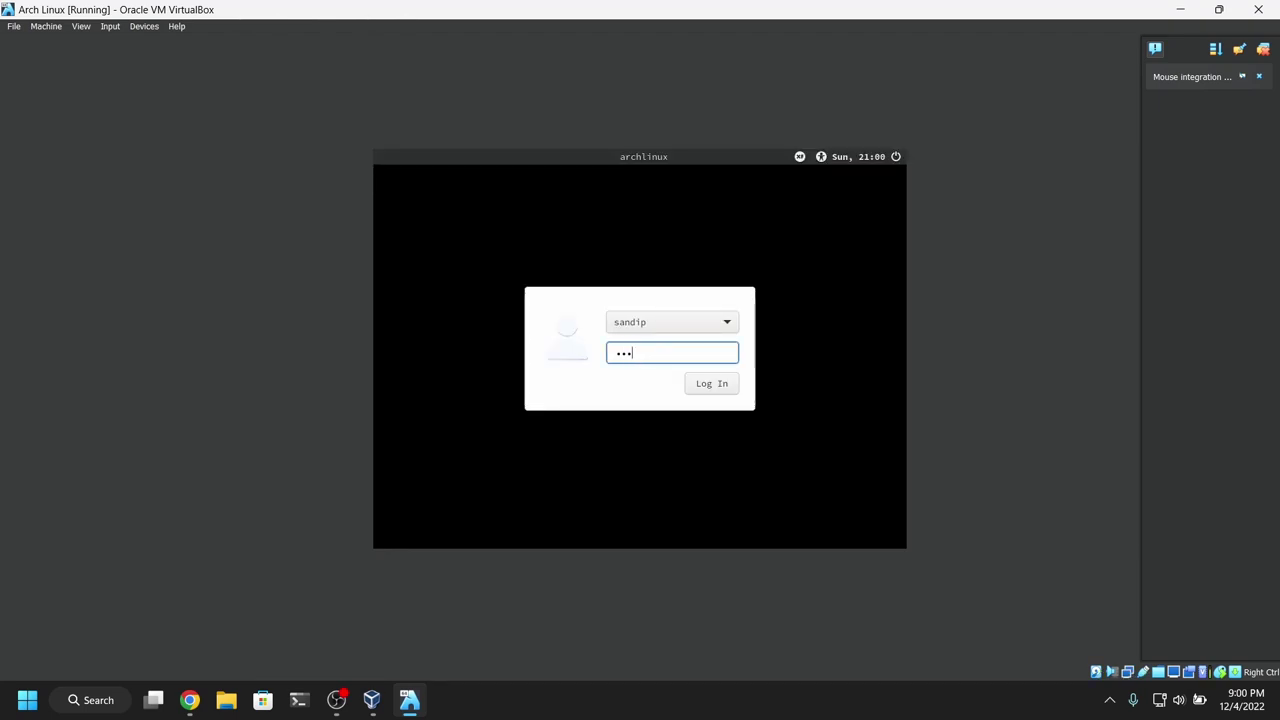
pyautogui.press('Return')
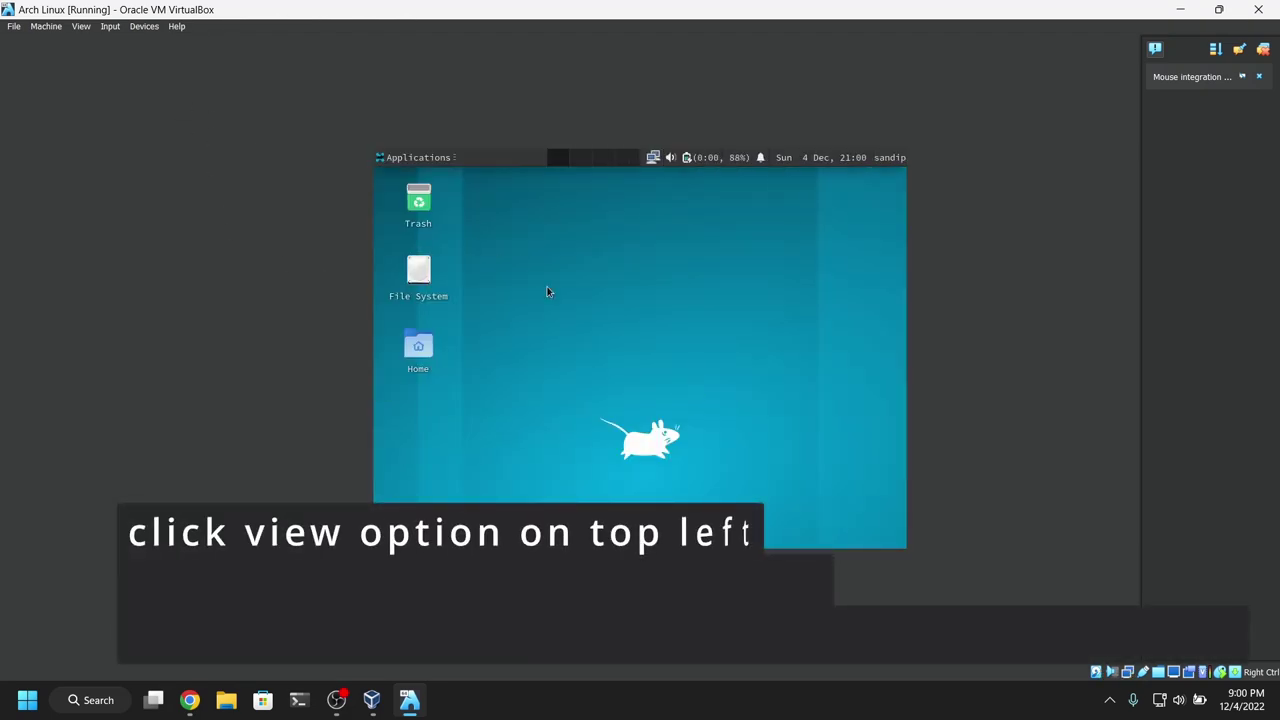
# Turn Auto-resize Guest Display off and back on for the running virtual machine.
pyautogui.click(84, 27)
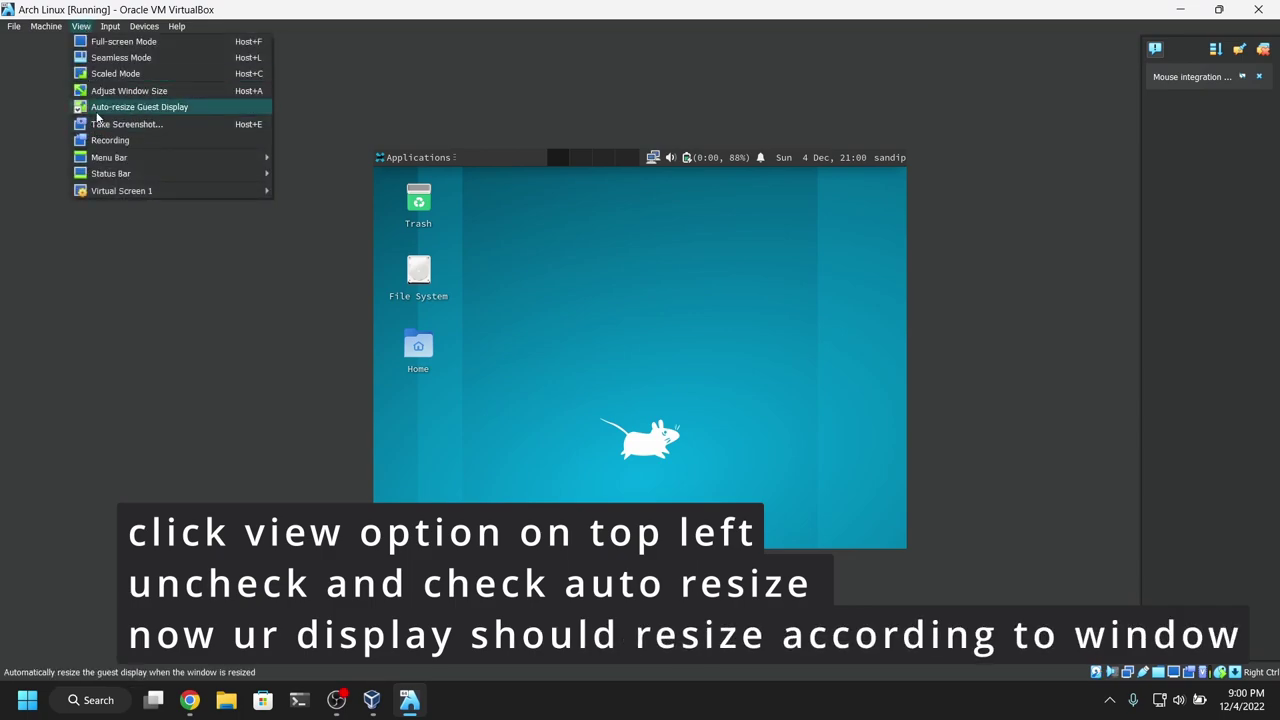
pyautogui.click(101, 114)
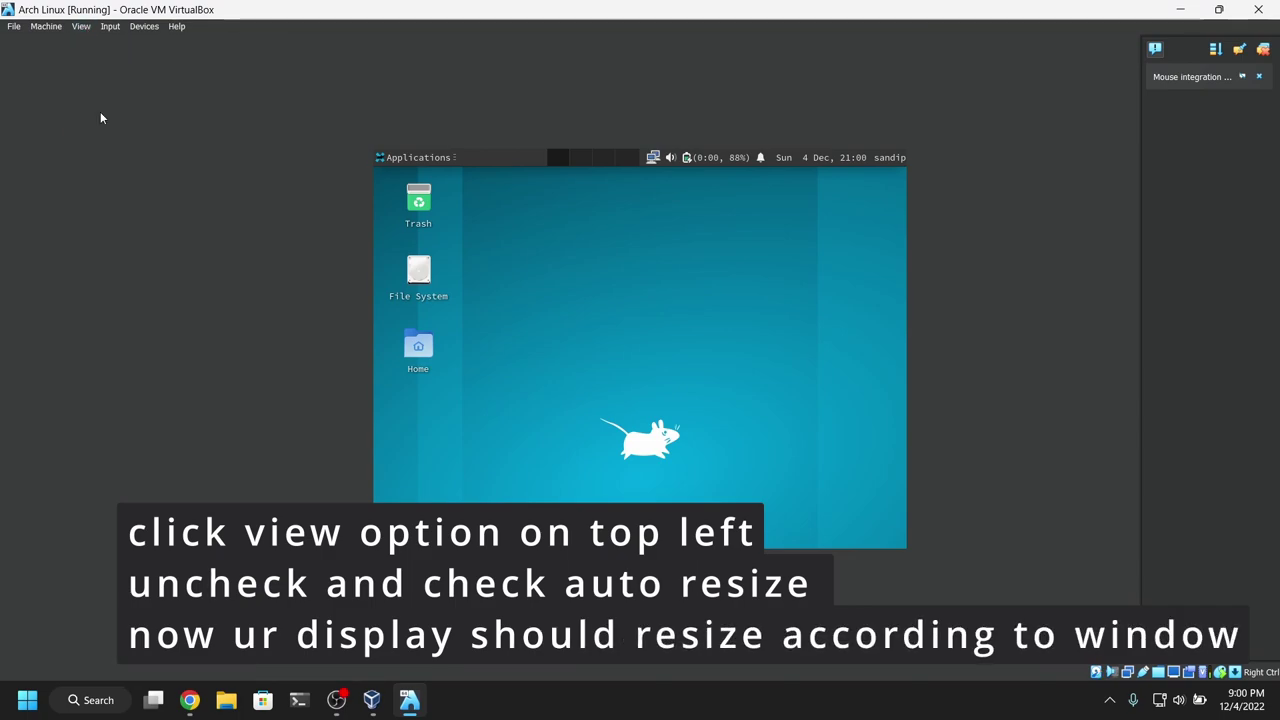
pyautogui.click(84, 27)
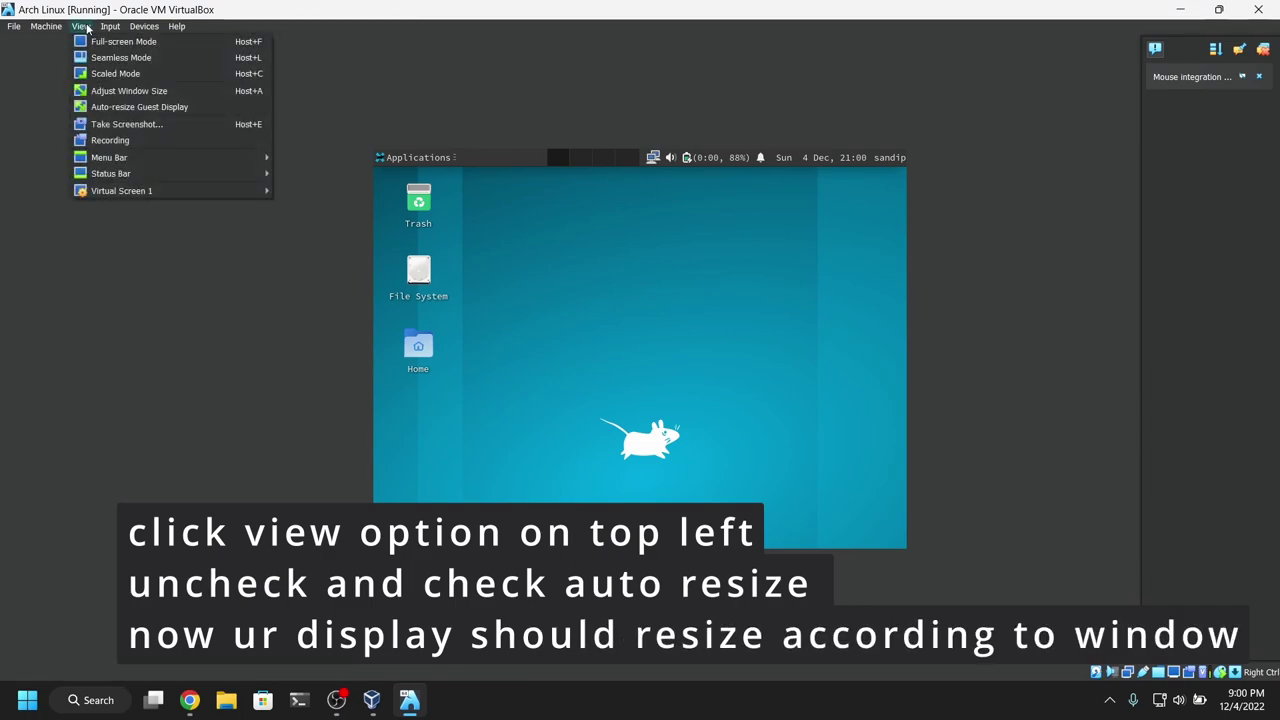
pyautogui.click(115, 107)
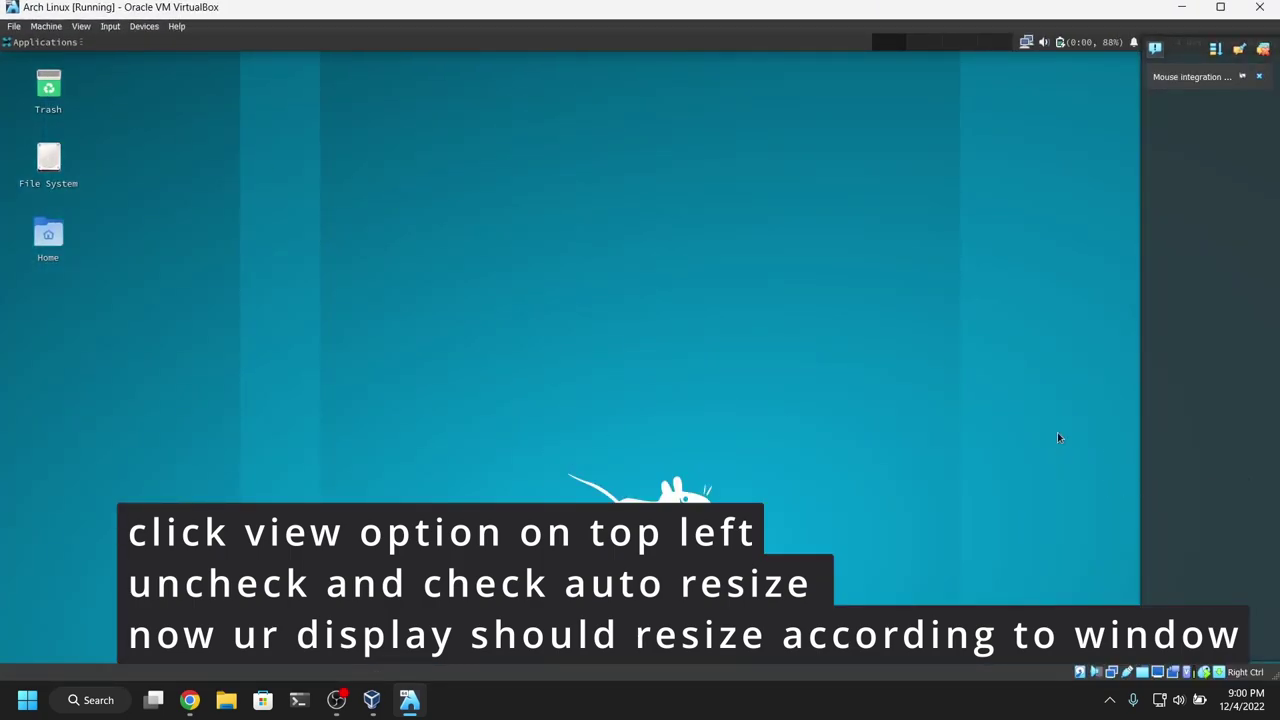
# Test the guest display's auto-resizing by restoring, moving and resizing the virtual machine window, and maximize it again.
pyautogui.moveTo(506, 7); pyautogui.dragTo(601, 122)
pyautogui.moveTo(167, 113); pyautogui.dragTo(475, 201)
pyautogui.moveTo(571, 312); pyautogui.dragTo(566, 306)
pyautogui.moveTo(878, 319); pyautogui.dragTo(525, 110)
pyautogui.moveTo(1025, 528); pyautogui.dragTo(1116, 530)
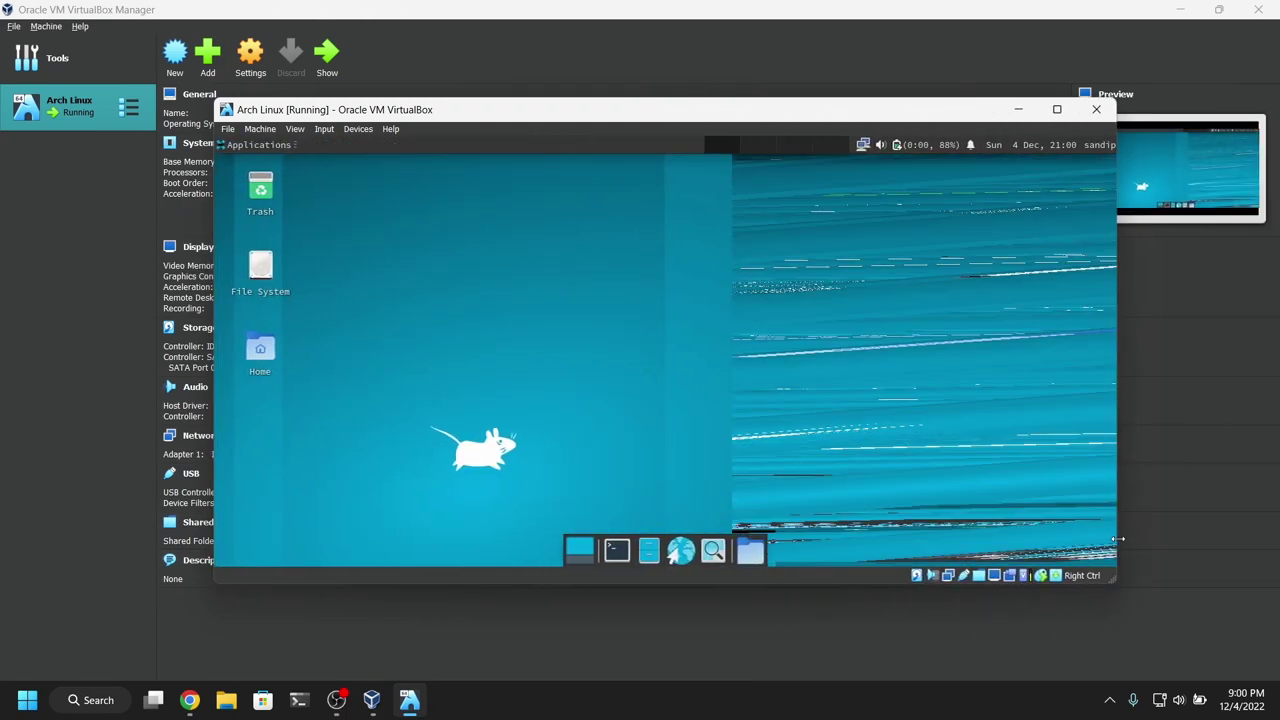
pyautogui.click(1056, 109)
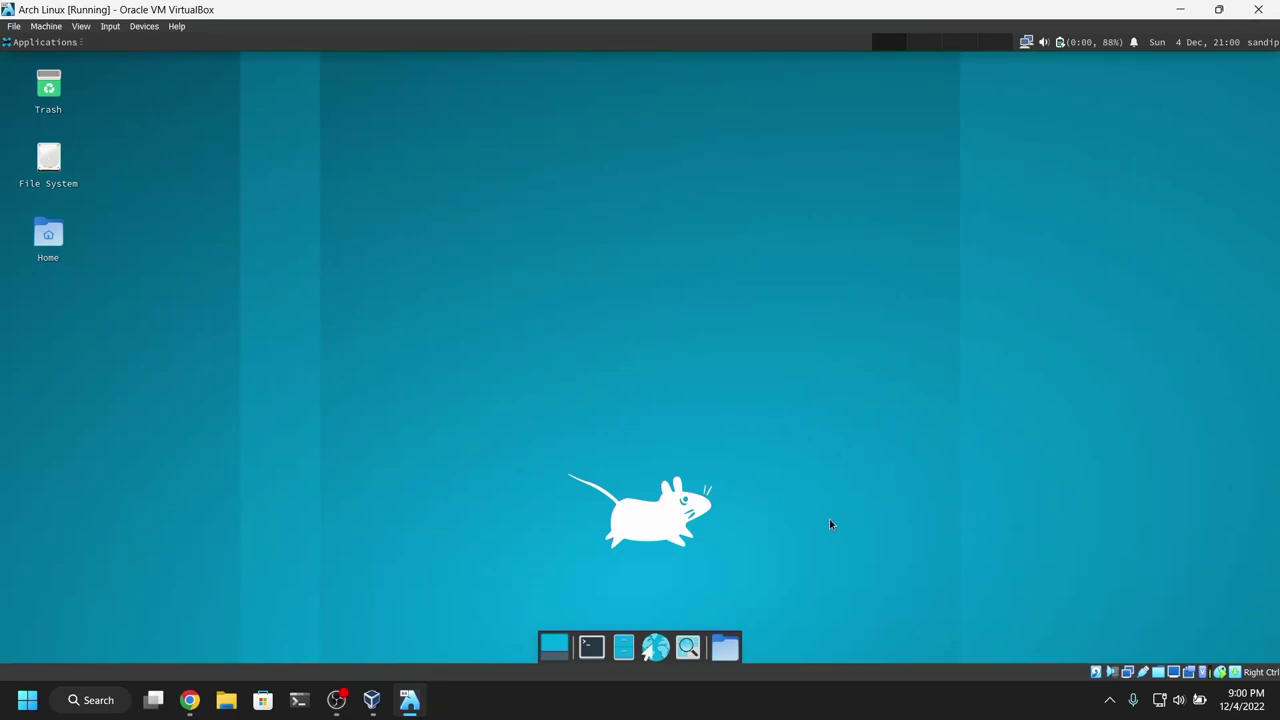
# Try the virtual machine in full-screen mode and return it to windowed mode.
pyautogui.hotkey('ctrl', 'f')
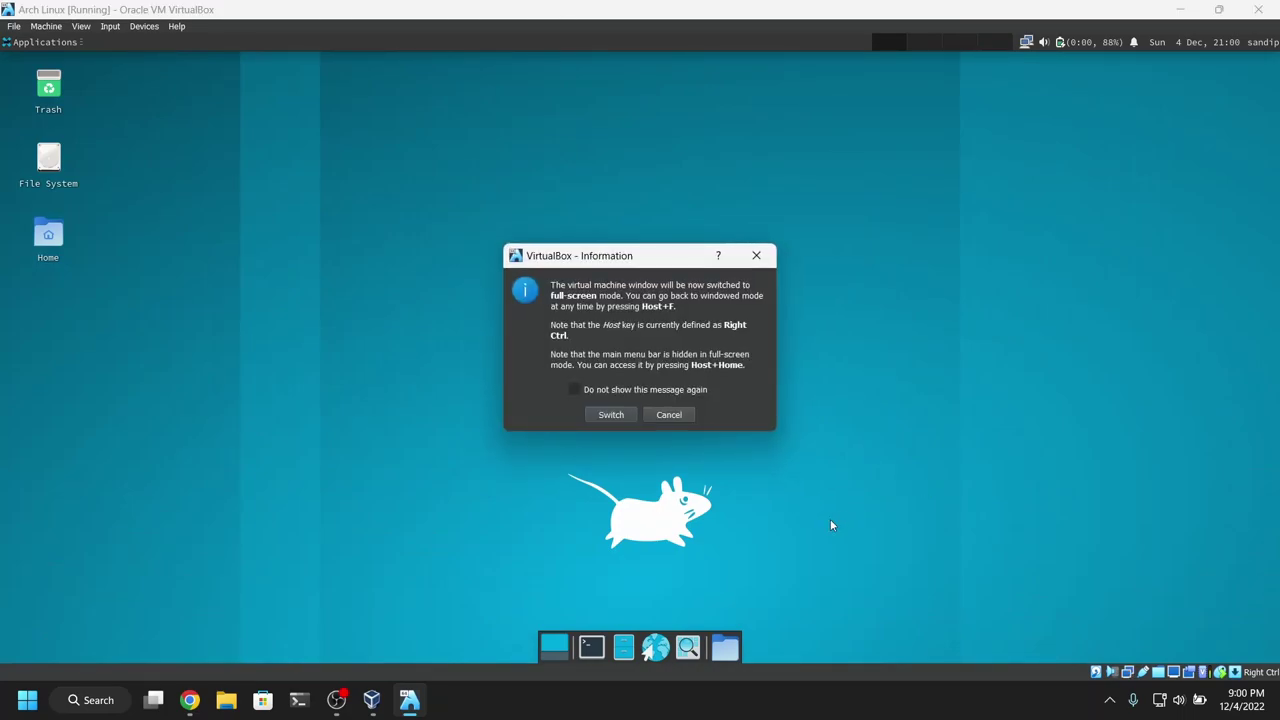
pyautogui.click(609, 415)
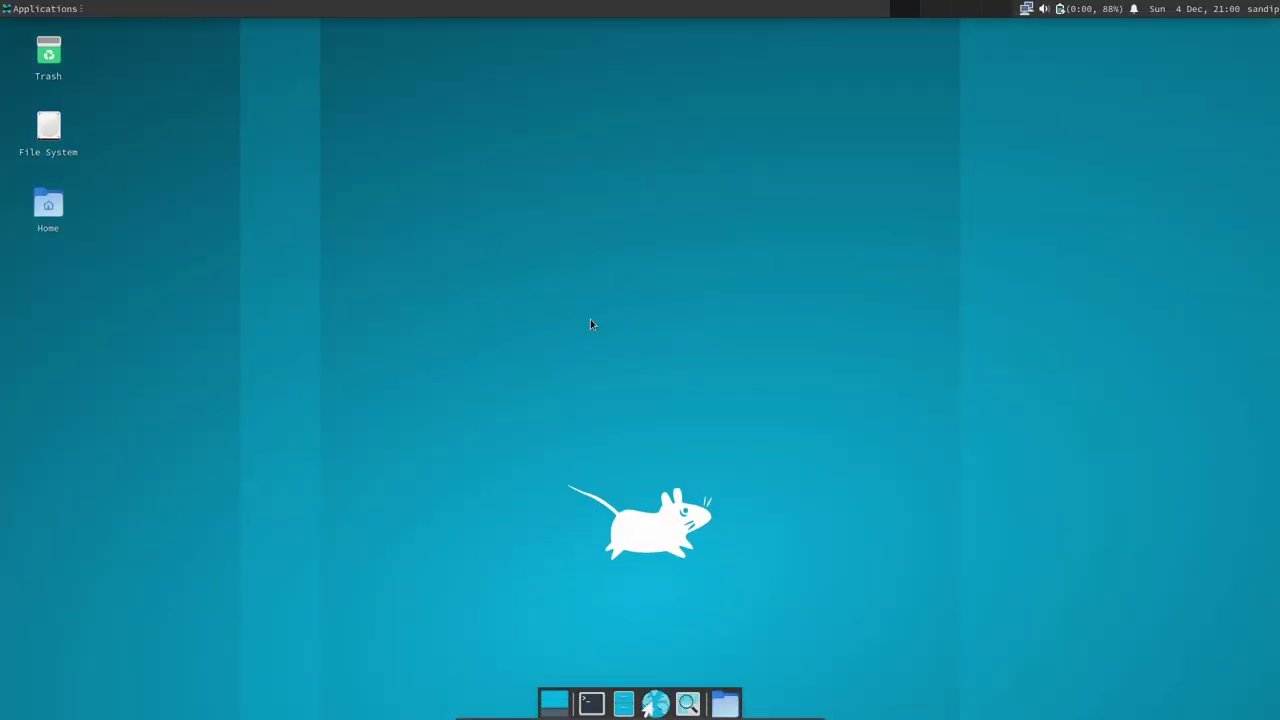
pyautogui.hotkey('ctrl', 'f')
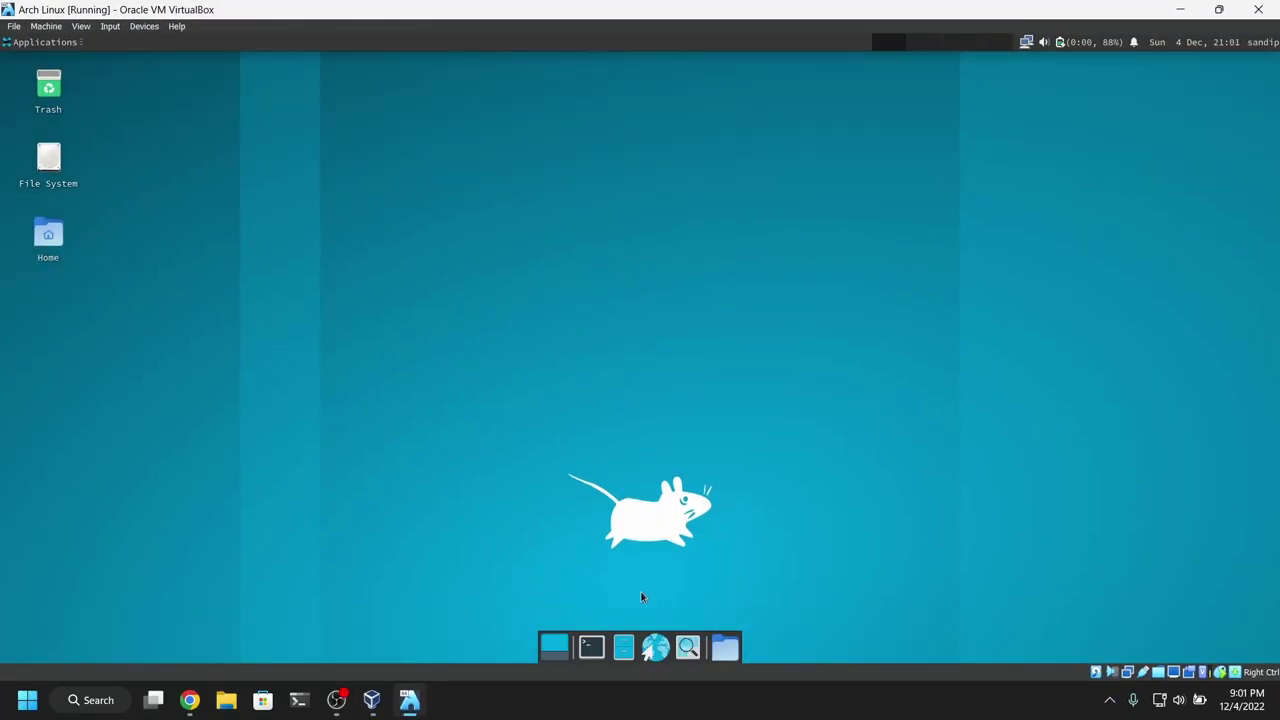
# Open the guest's file manager and browse the contents of the sf_D_DRIVE shared folder.
pyautogui.click(725, 647)
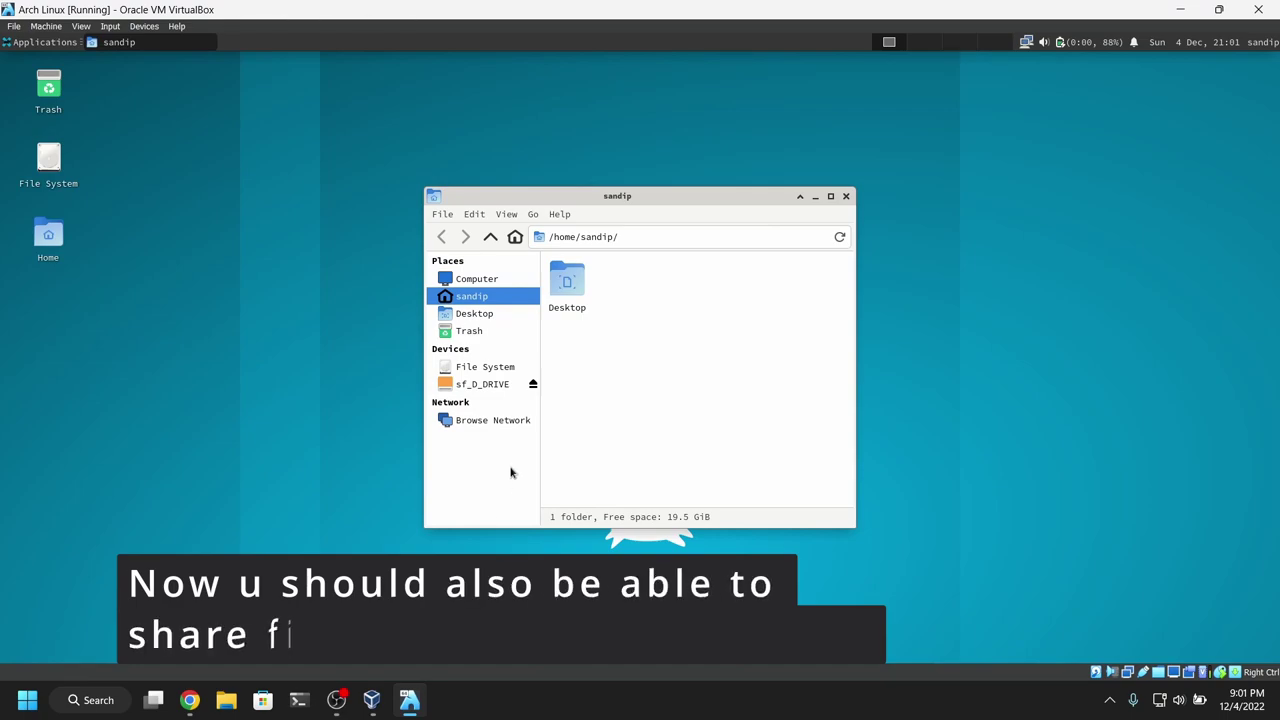
pyautogui.click(474, 385)
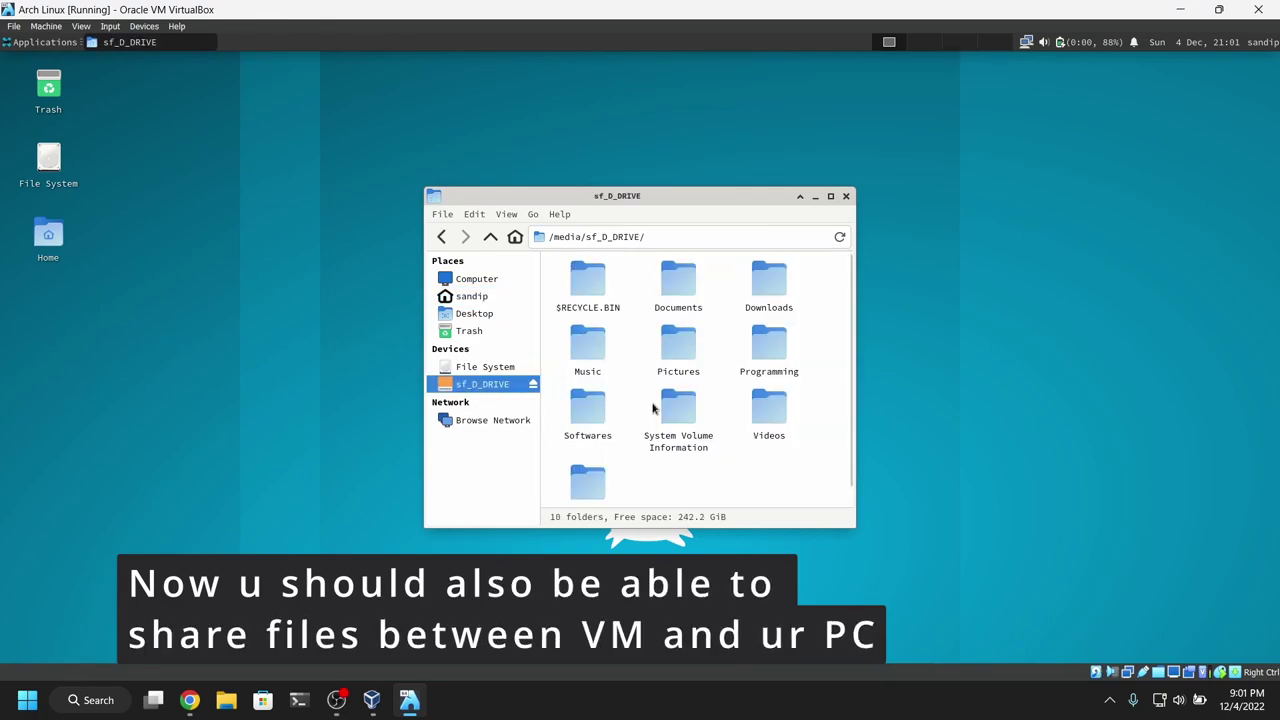
pyautogui.scroll(-1, 744, 474)
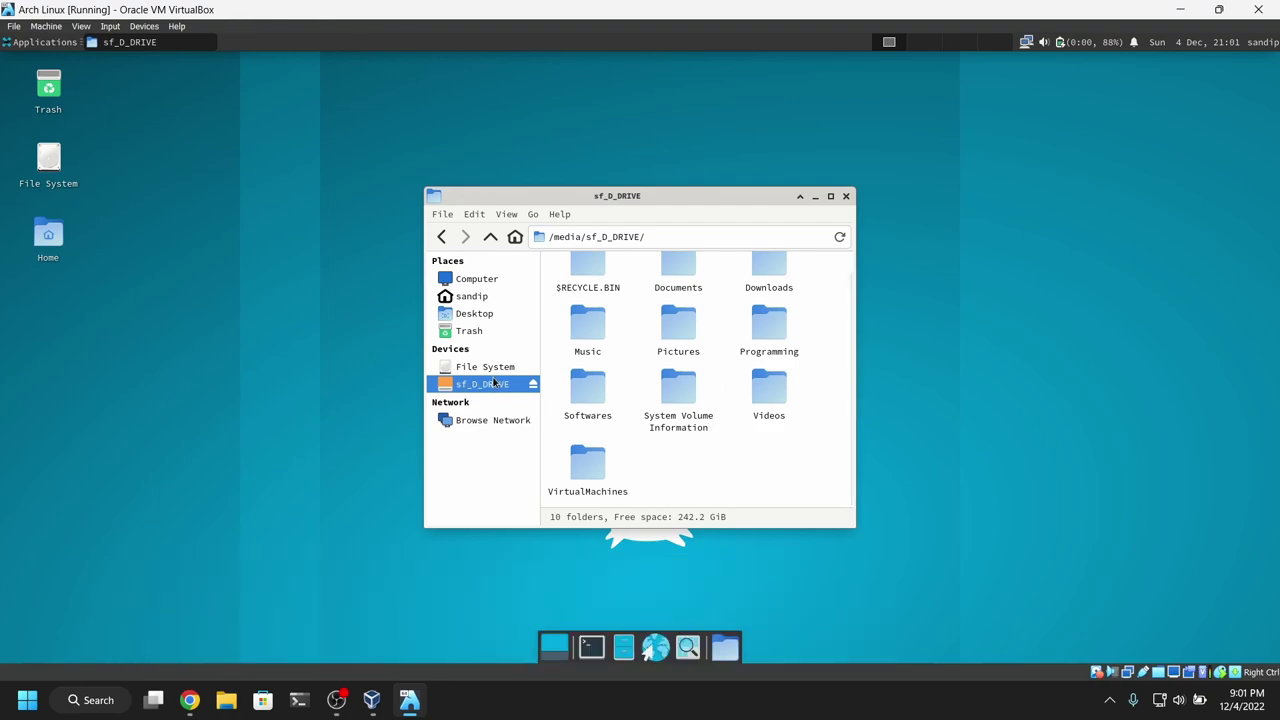
# Examine the D: drive's folders in the host's File Explorer for comparison, and return to the virtual machine.
pyautogui.click(227, 700)
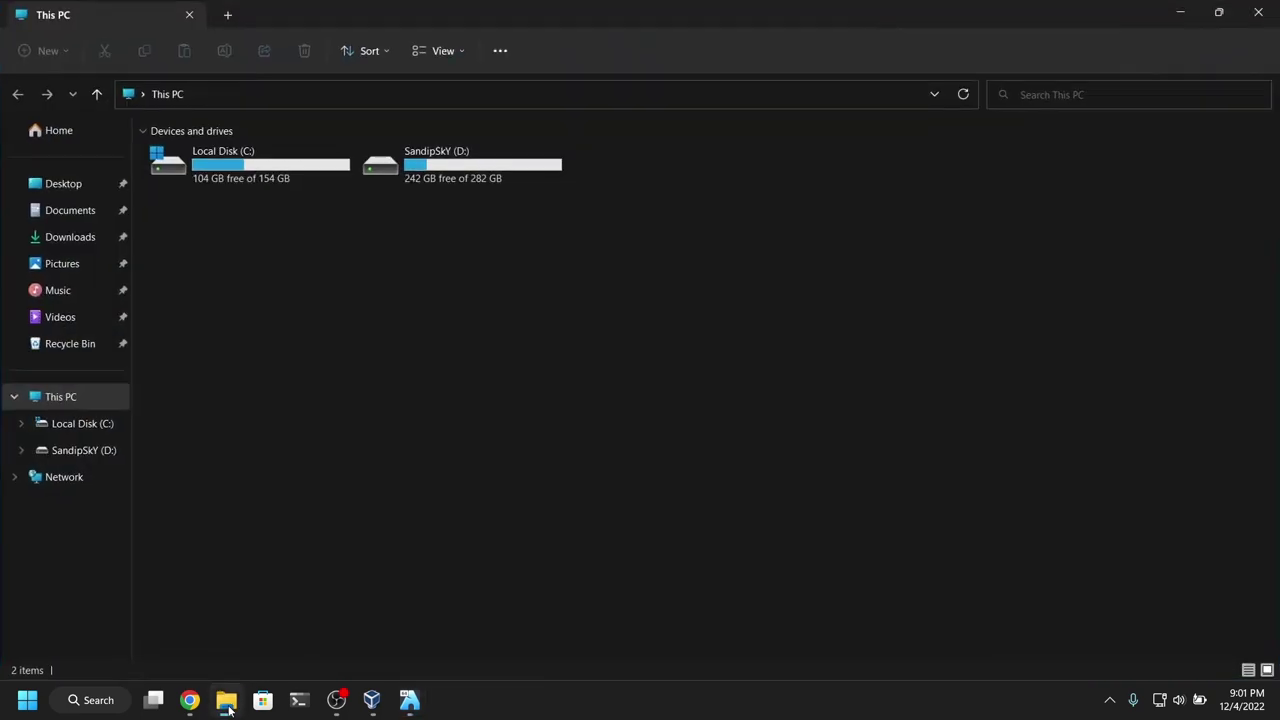
pyautogui.doubleClick(434, 186)
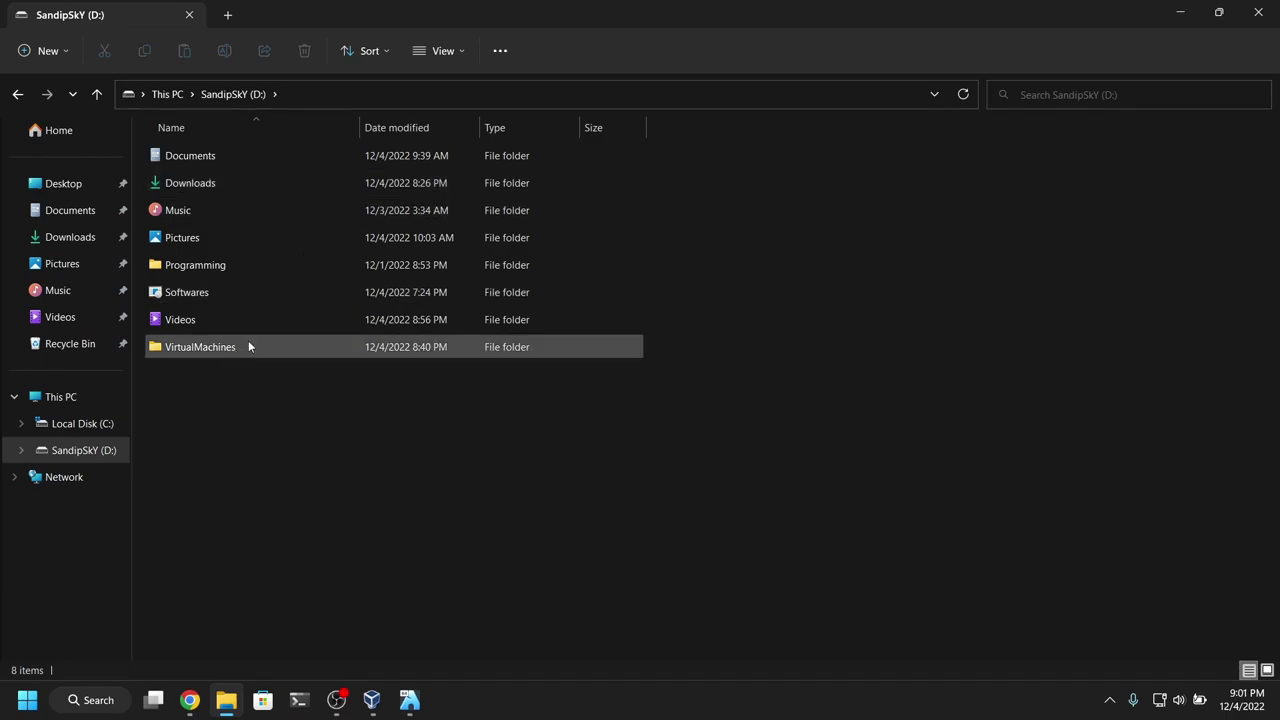
pyautogui.click(1177, 10)
# Create a new folder named Arch in the sf_D_DRIVE shared folder.
pyautogui.rightClick(781, 483)
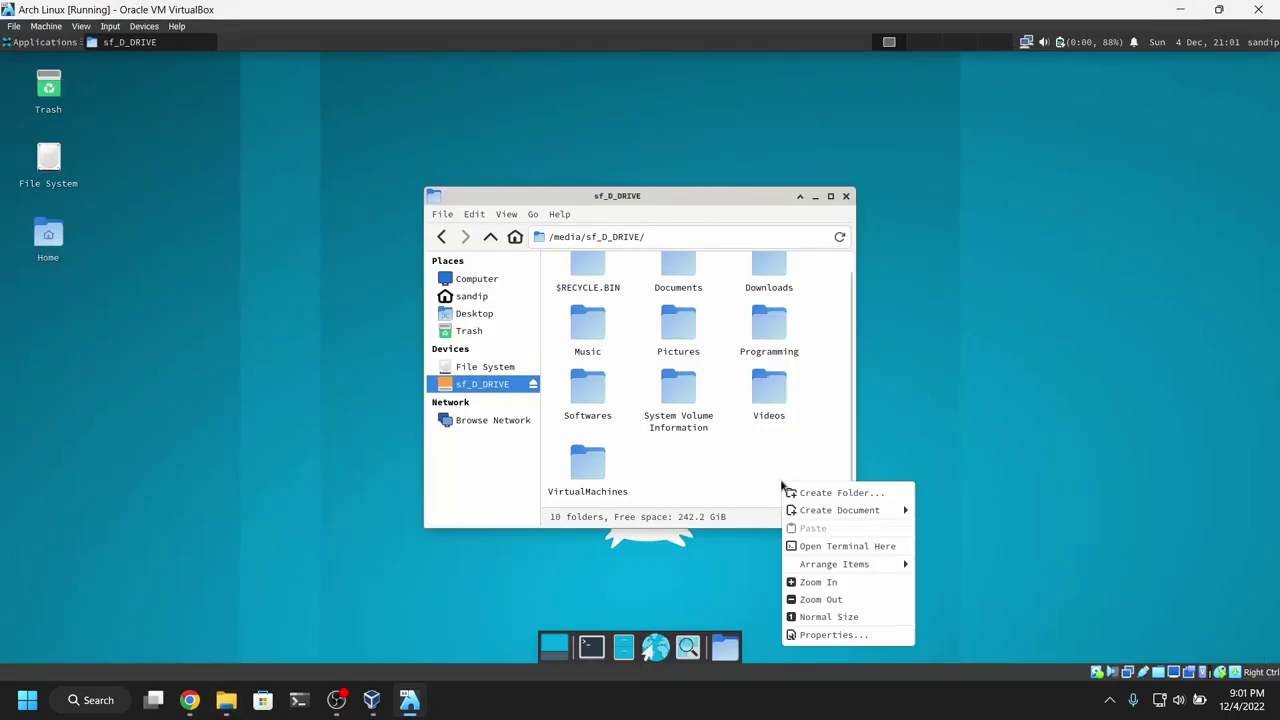
pyautogui.click(840, 493)
pyautogui.write('Ar')
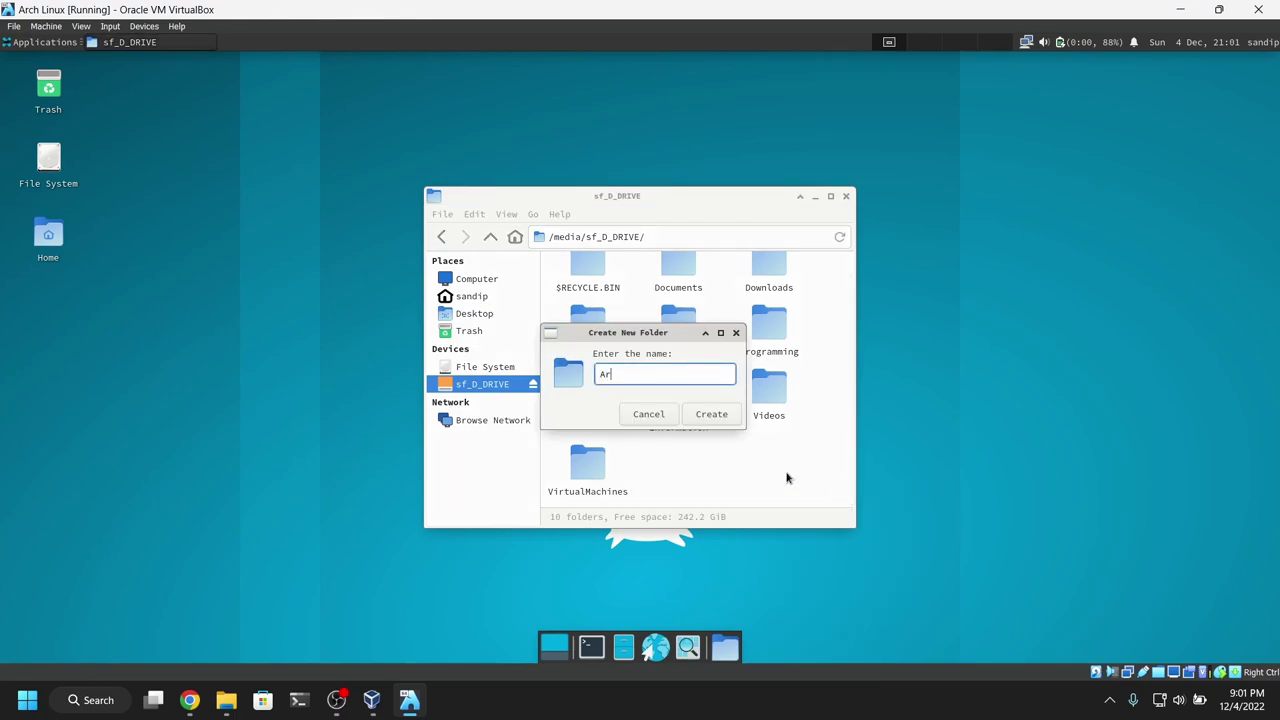
pyautogui.press('Return')
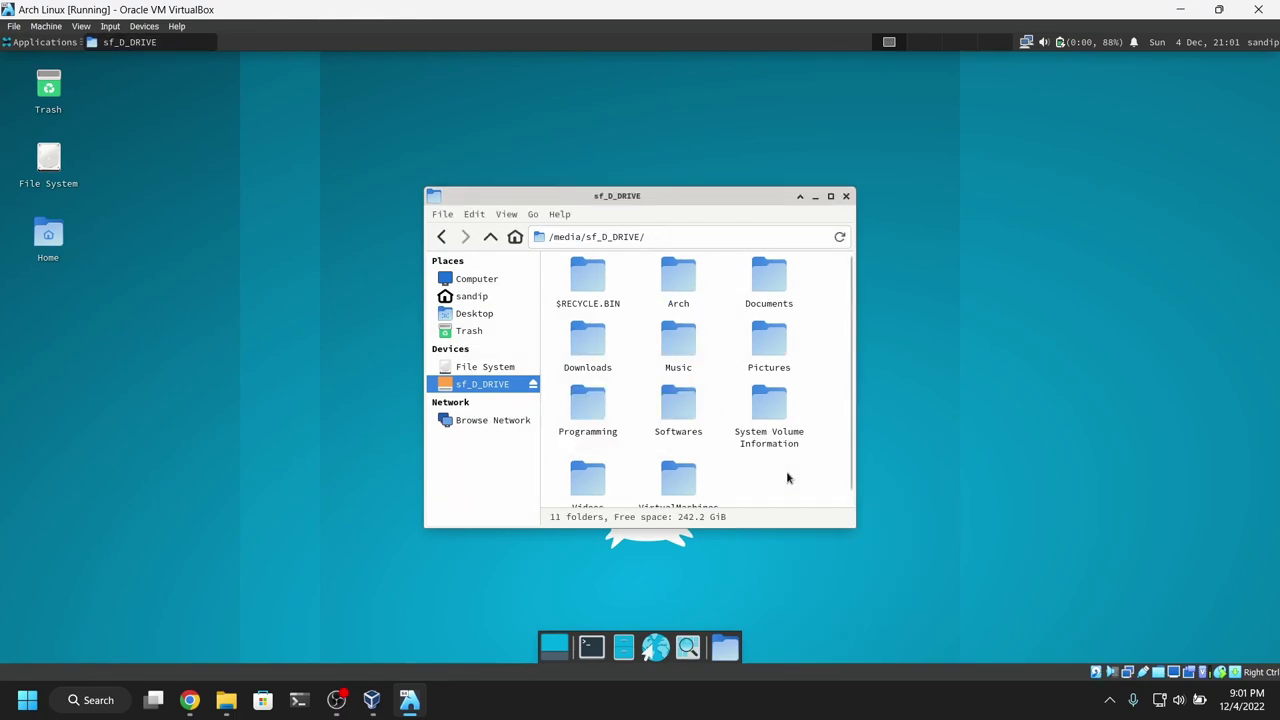
# Check the host's D: drive in File Explorer for the Arch folder, and return to the virtual machine.
pyautogui.click(226, 700)
pyautogui.click(208, 381)
pyautogui.click(341, 469)
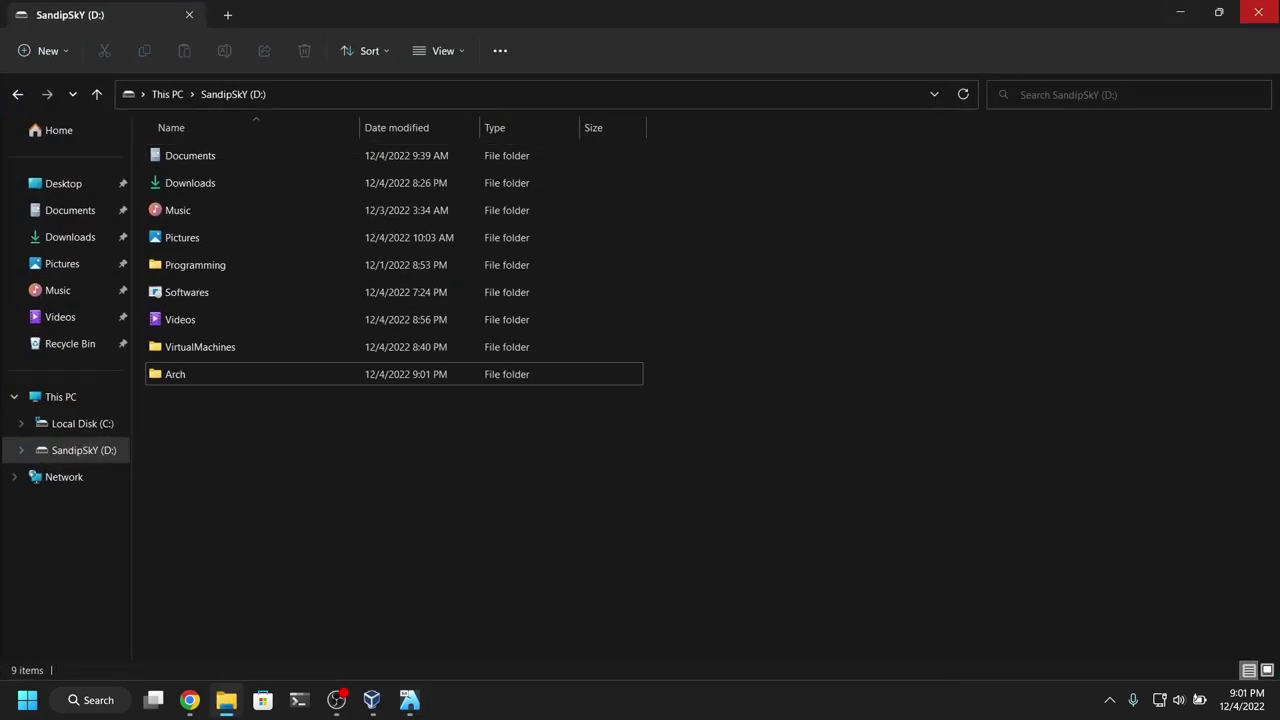
pyautogui.click(409, 700)
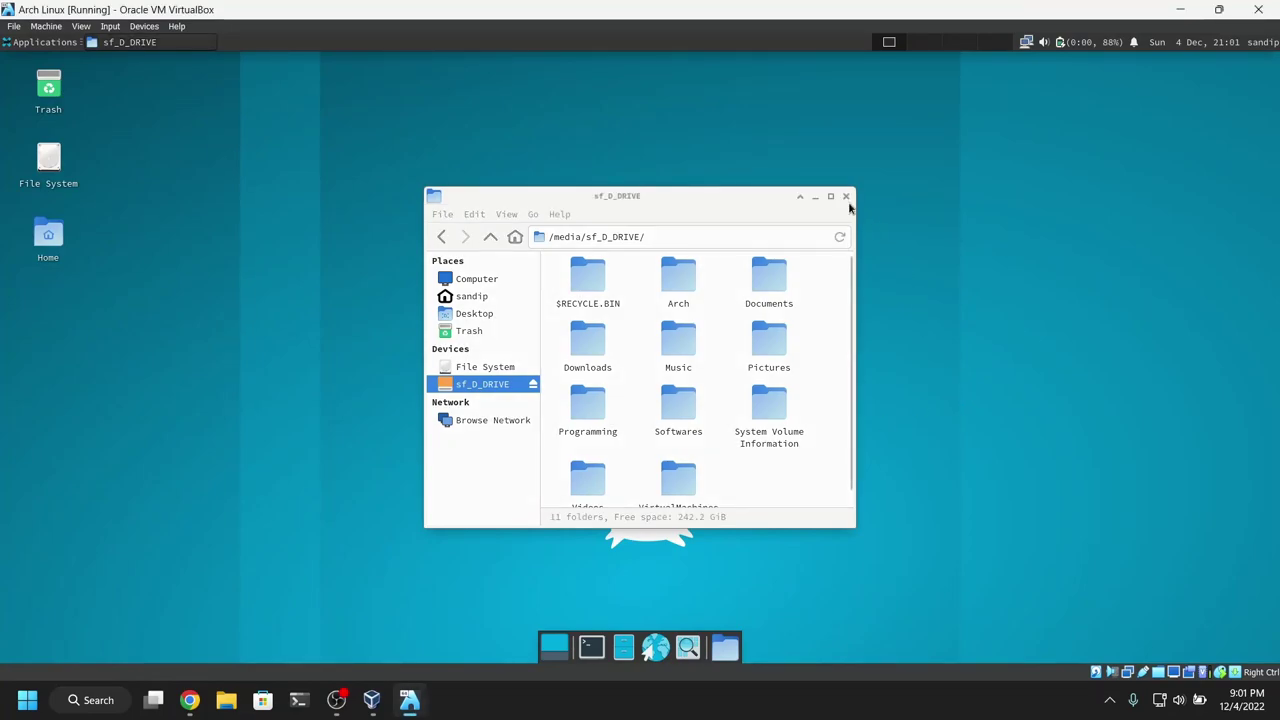
pyautogui.click(812, 466)
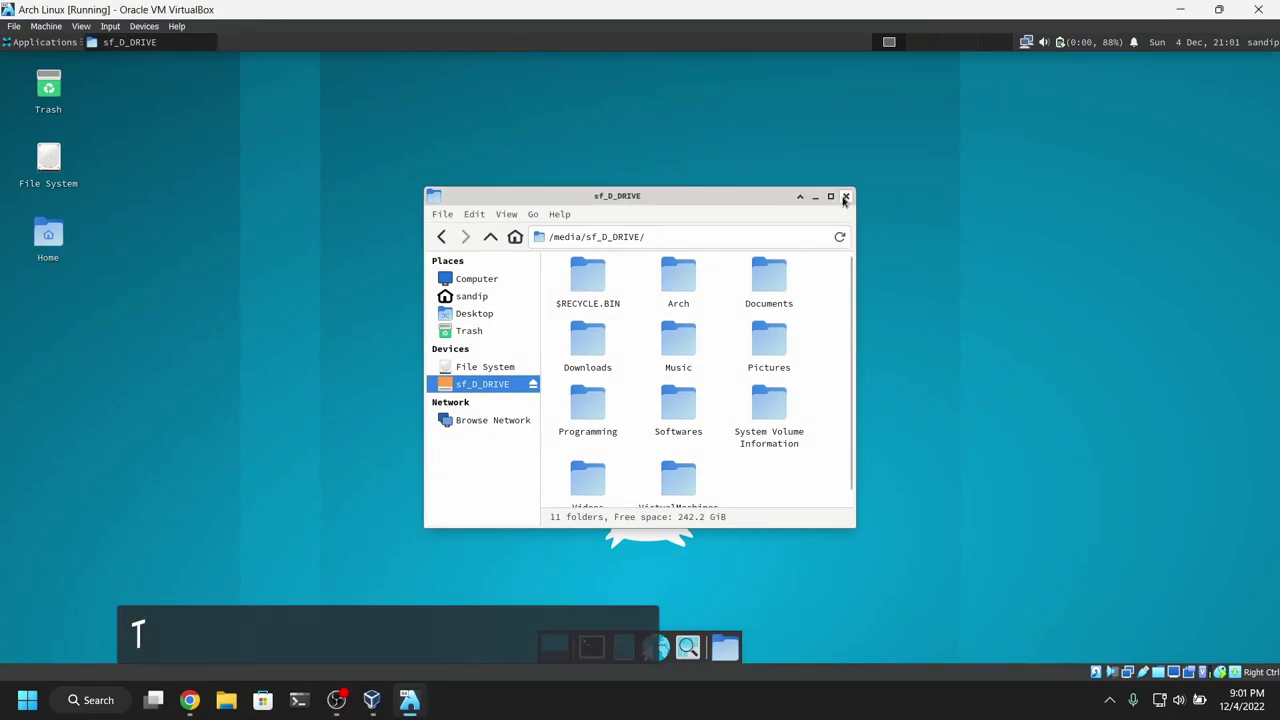